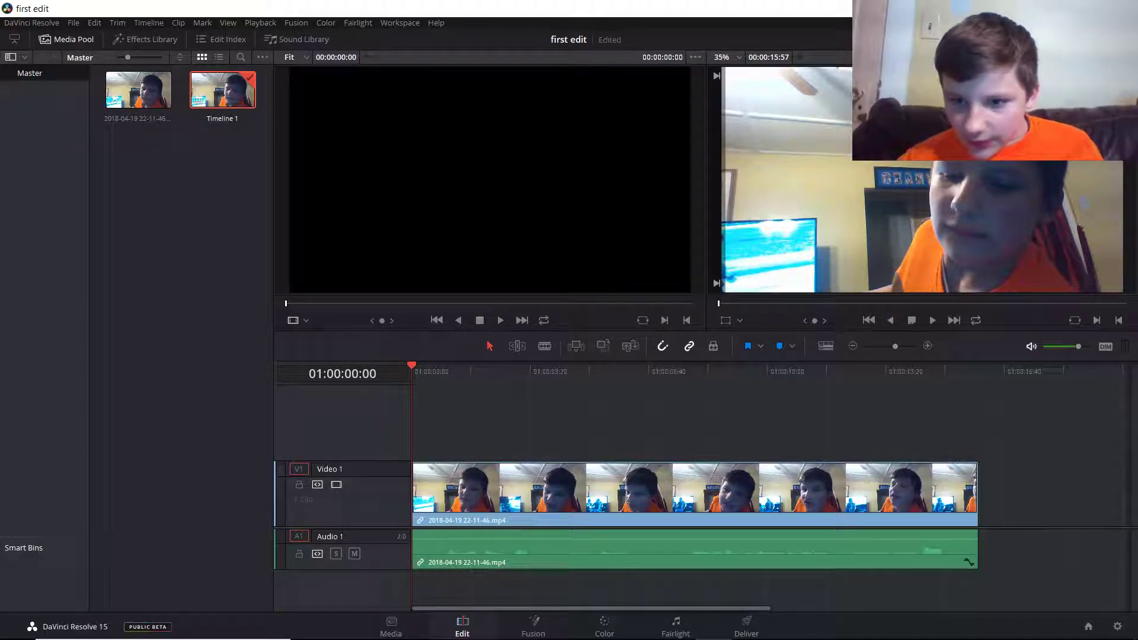
Show the effects library and browse its transitions down to the start of the titles.
{"action": "left_click", "coordinate": [153, 46]}
{"action": "scroll", "coordinate": [215, 489], "scroll_direction": "down", "scroll_amount": 10}
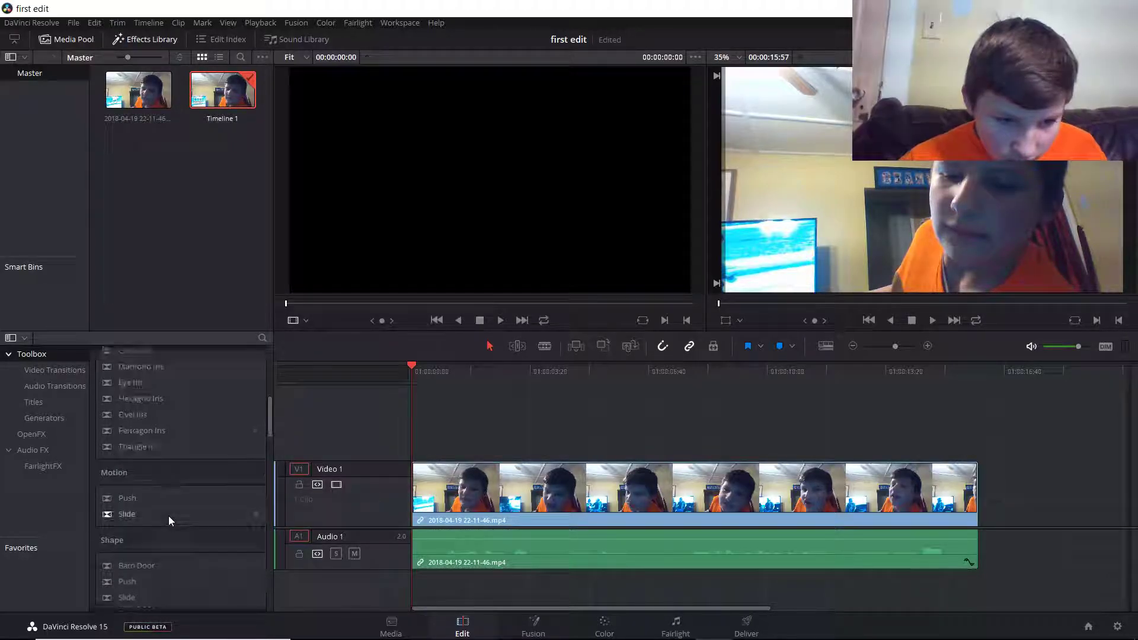
{"action": "scroll", "coordinate": [168, 516], "scroll_direction": "down", "scroll_amount": 8}
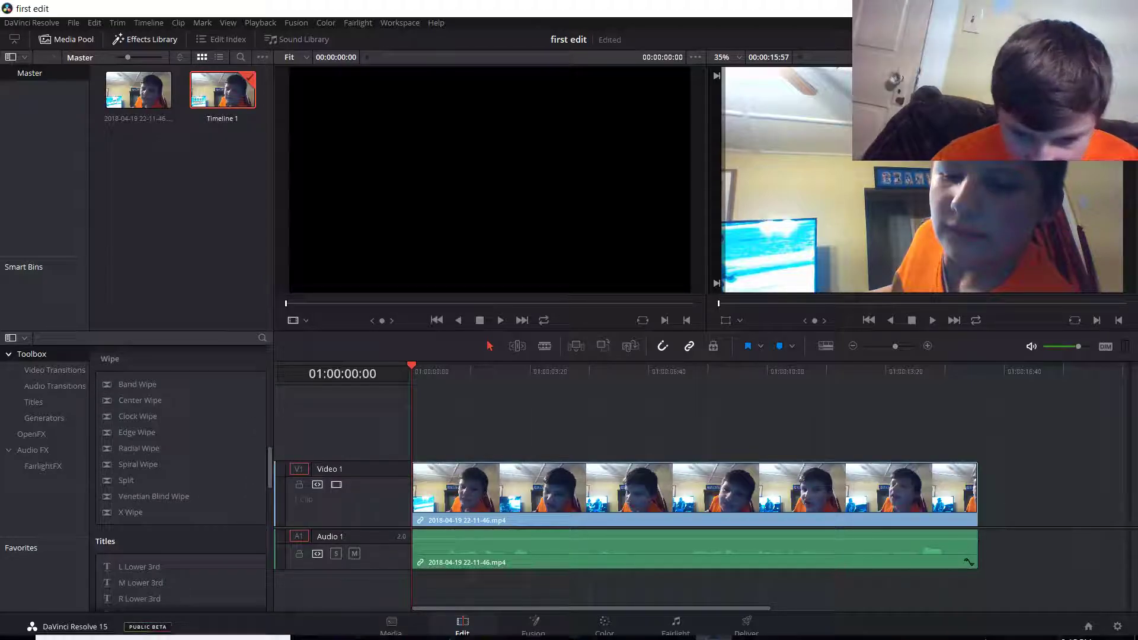
On the Color page, tint the clip strongly pinkish red by shifting the Gain, Gamma and Lift color balance.
{"action": "left_click", "coordinate": [535, 624]}
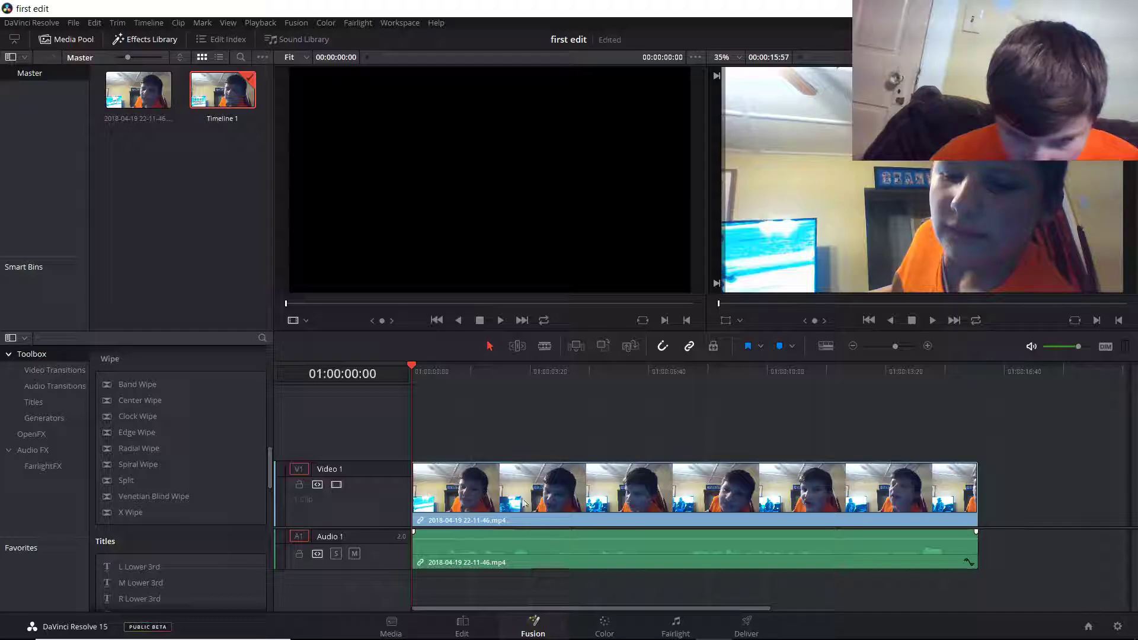
{"action": "key", "text": "shift+6"}
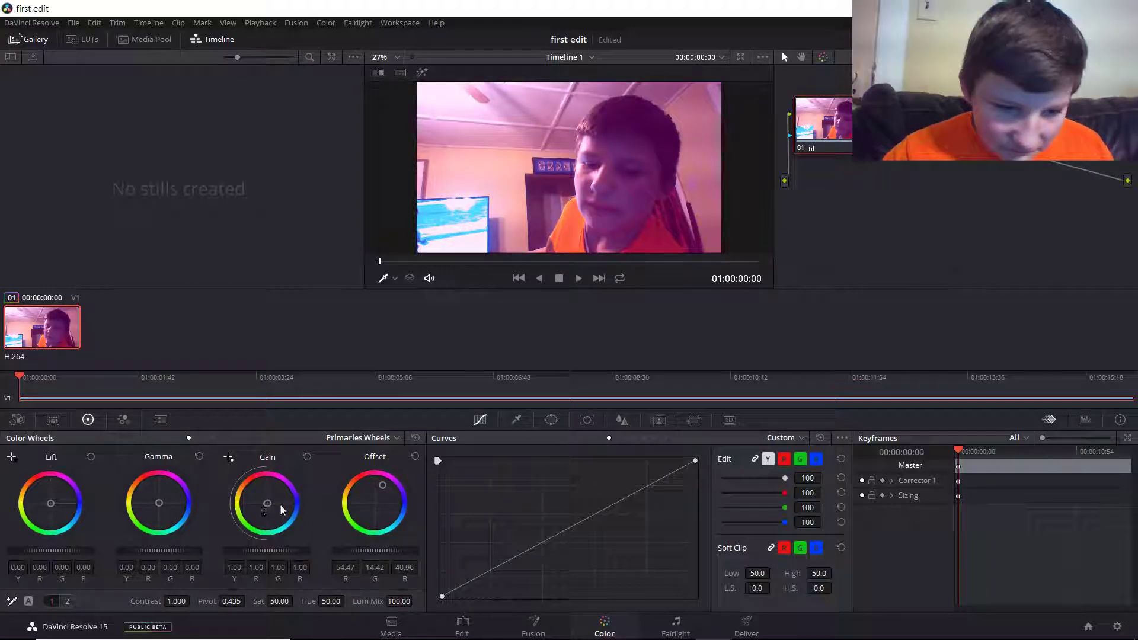
{"action": "left_click_drag", "start_coordinate": [266, 503], "coordinate": [255, 472]}
{"action": "left_click_drag", "start_coordinate": [158, 503], "coordinate": [168, 471]}
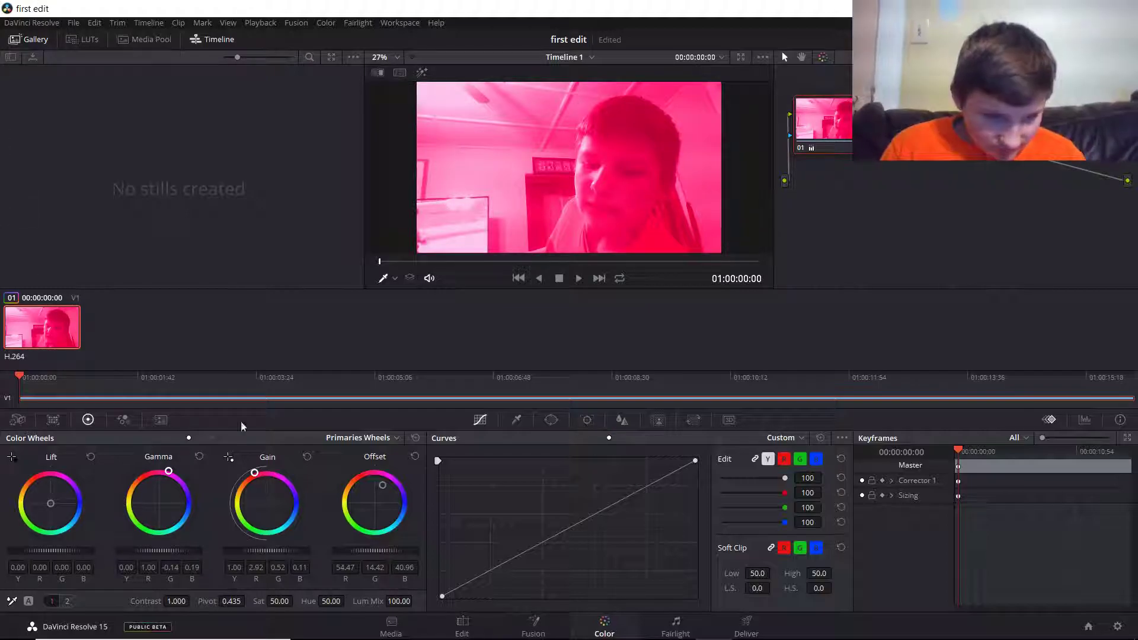
{"action": "left_click_drag", "start_coordinate": [51, 504], "coordinate": [55, 511]}
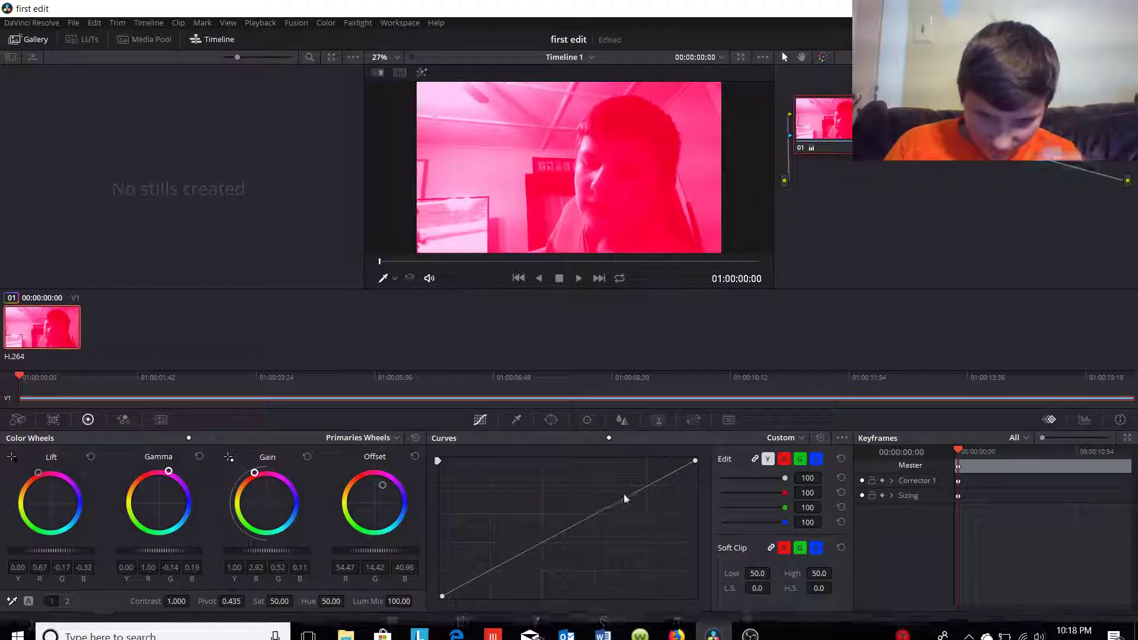
Shift the custom curve's white point slightly inward, then reset Offset, Gain and Gamma and return Lift to near neutral.
{"action": "mouse_move", "coordinate": [696, 464]}
{"action": "left_mouse_down"}
{"action": "mouse_move", "coordinate": [619, 493]}
{"action": "mouse_move", "coordinate": [511, 592]}
{"action": "mouse_move", "coordinate": [530, 556]}
{"action": "mouse_move", "coordinate": [492, 515]}
{"action": "mouse_move", "coordinate": [699, 497]}
{"action": "mouse_move", "coordinate": [675, 458]}
{"action": "left_mouse_up"}
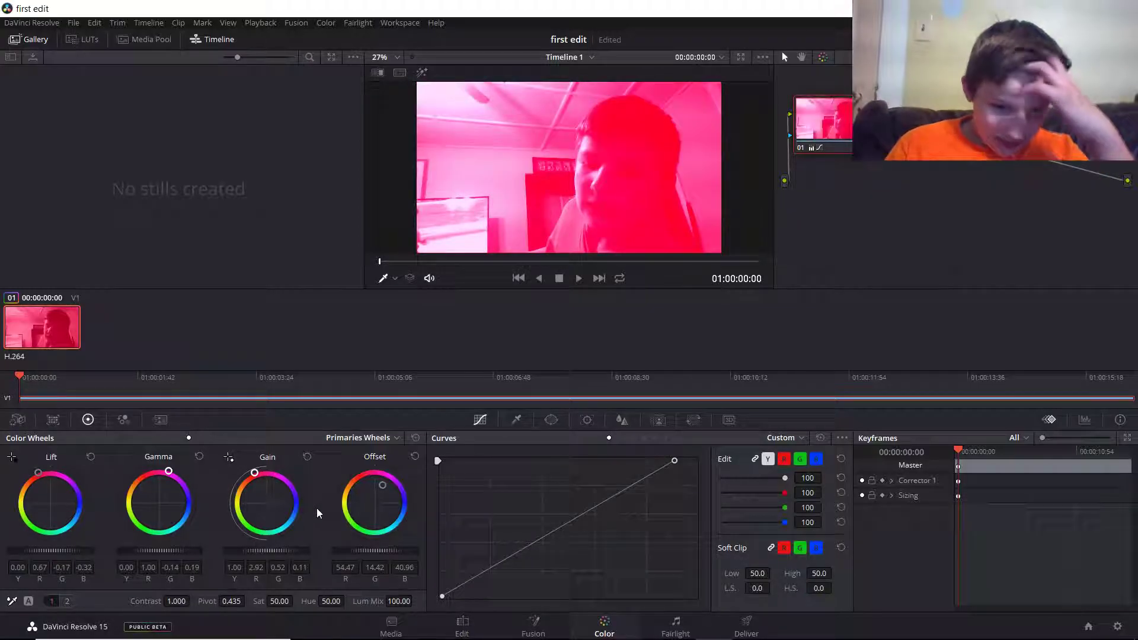
{"action": "double_click", "coordinate": [376, 503]}
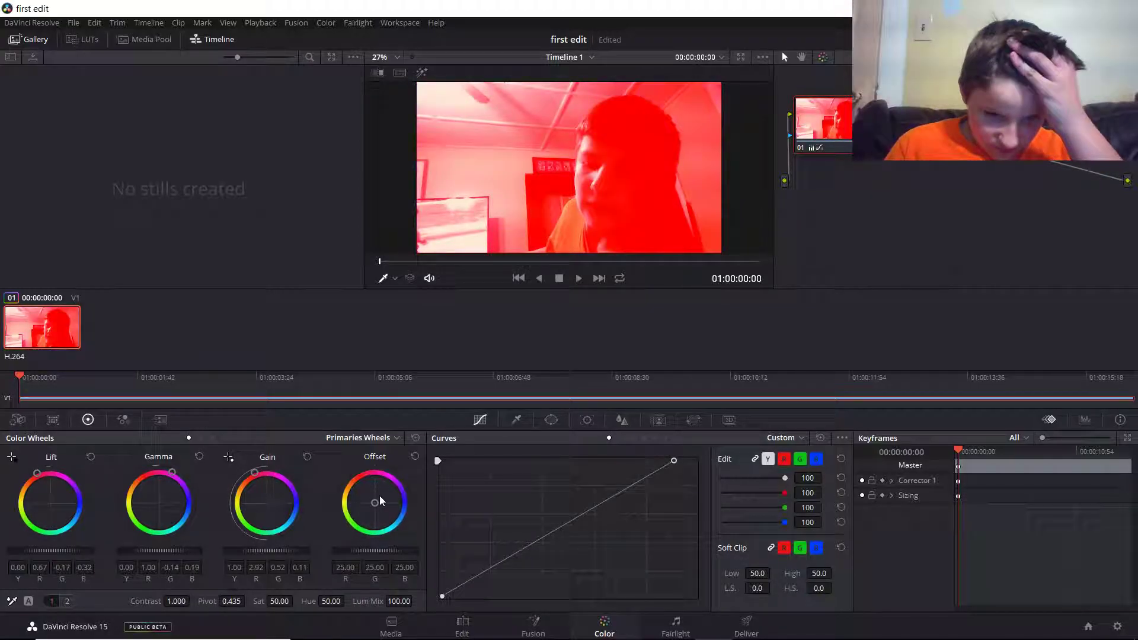
{"action": "double_click", "coordinate": [266, 505]}
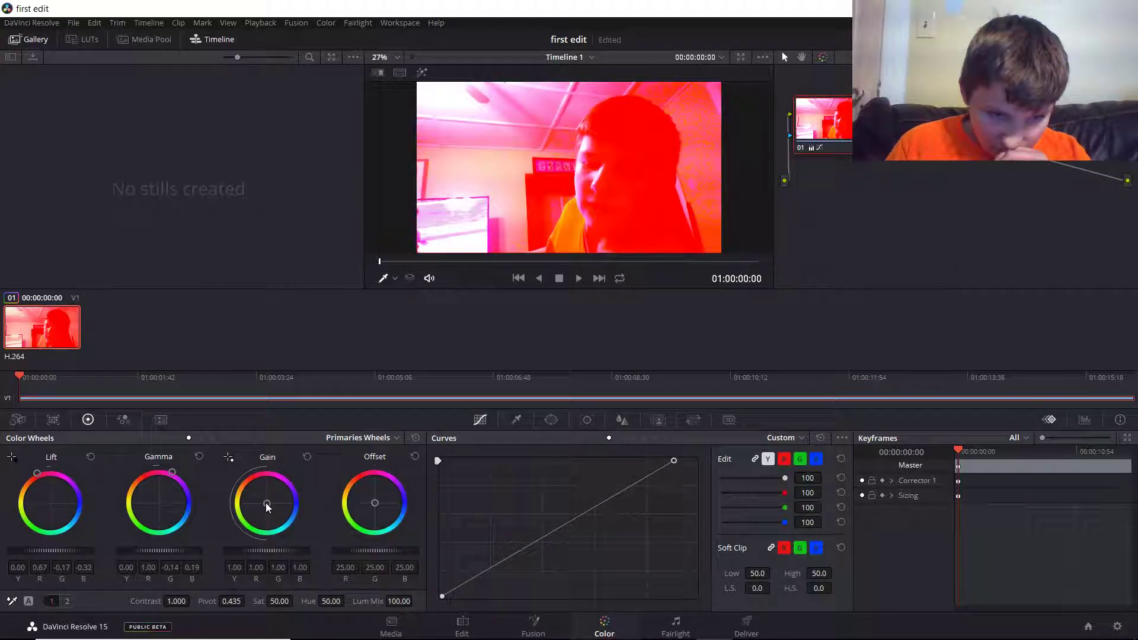
{"action": "double_click", "coordinate": [160, 508]}
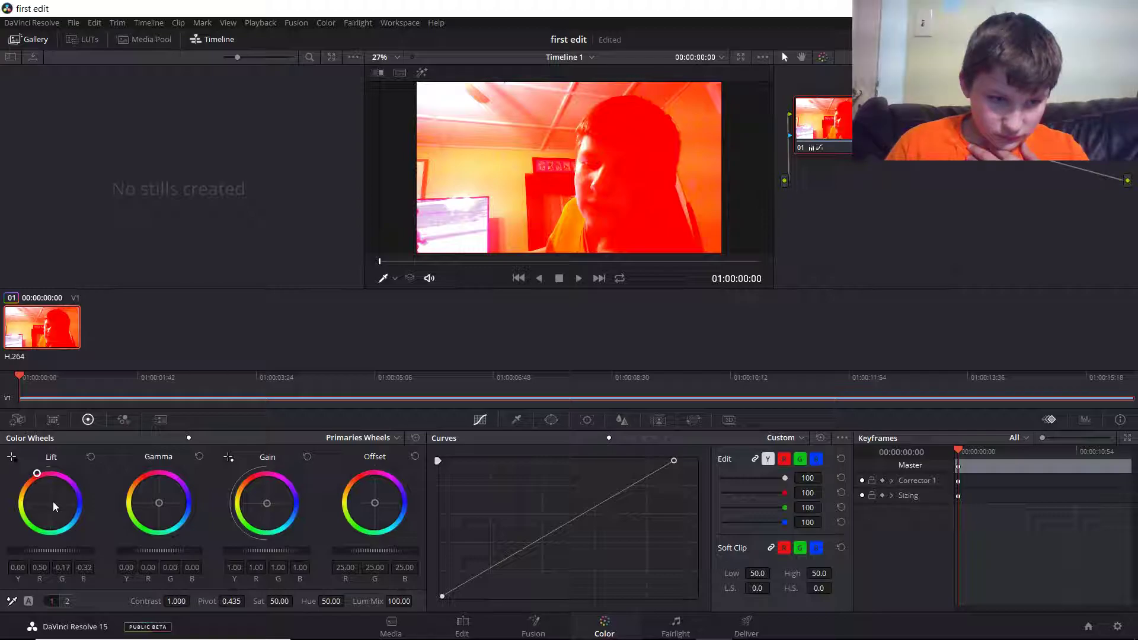
{"action": "left_click_drag", "start_coordinate": [36, 473], "coordinate": [47, 501]}
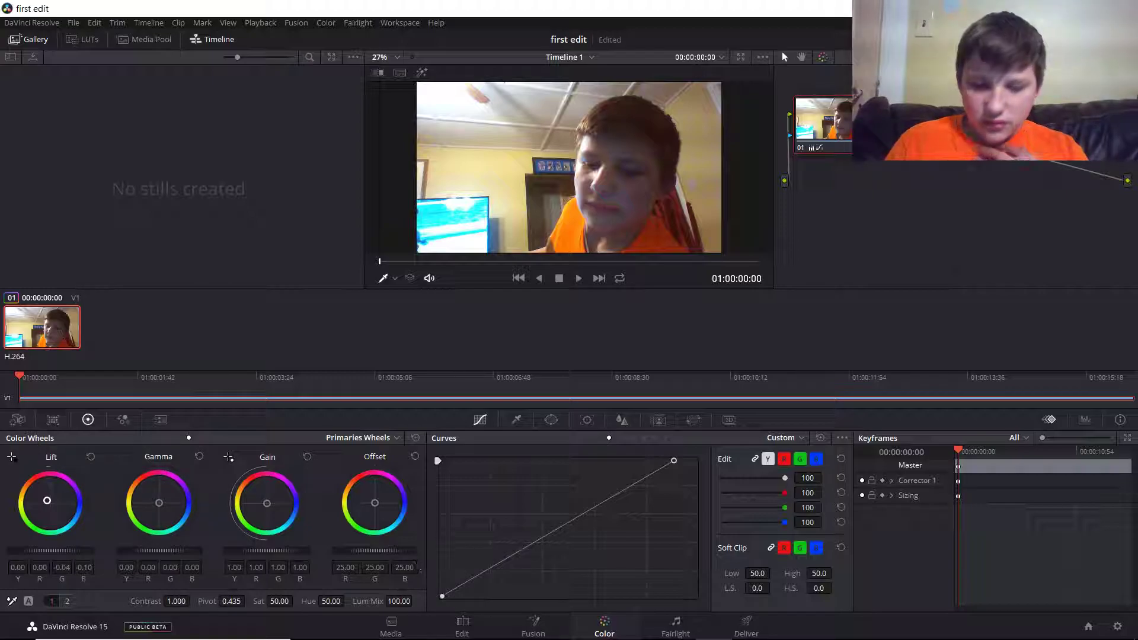
Play the timeline on the Edit page while browsing the titles, subtitles and generators in the effects library.
{"action": "left_click", "coordinate": [564, 630]}
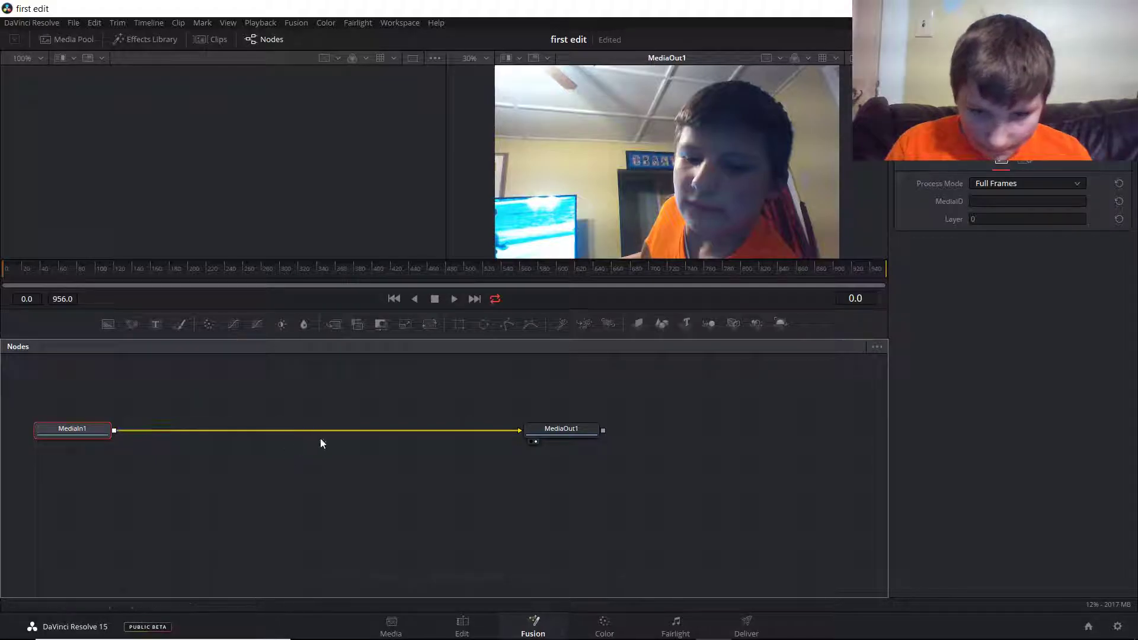
{"action": "left_click", "coordinate": [454, 624]}
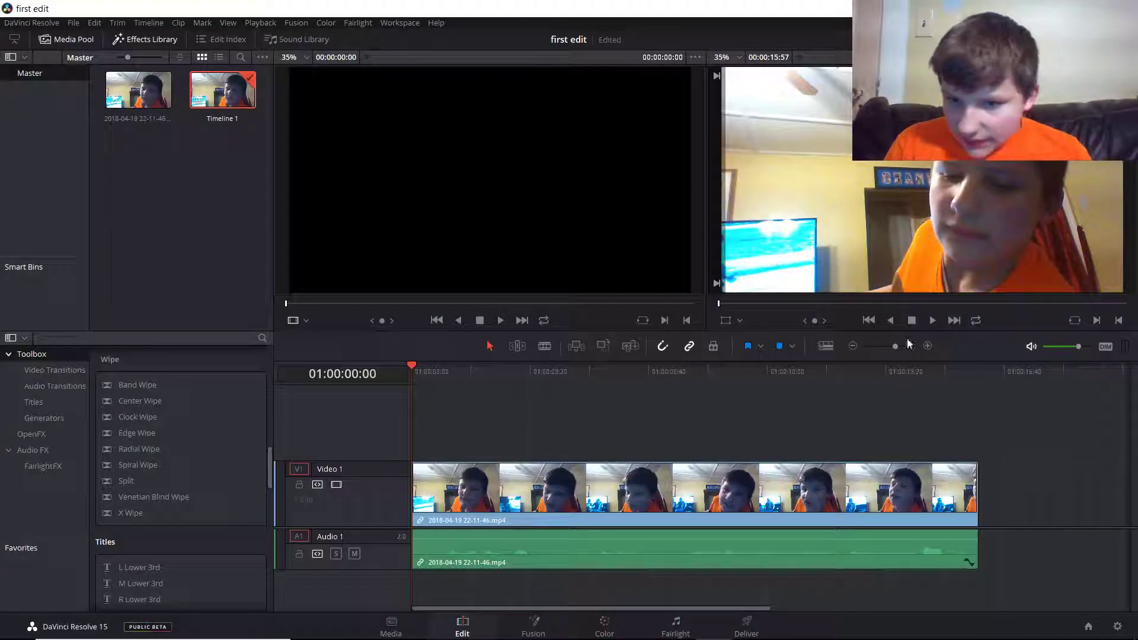
{"action": "left_click", "coordinate": [932, 320]}
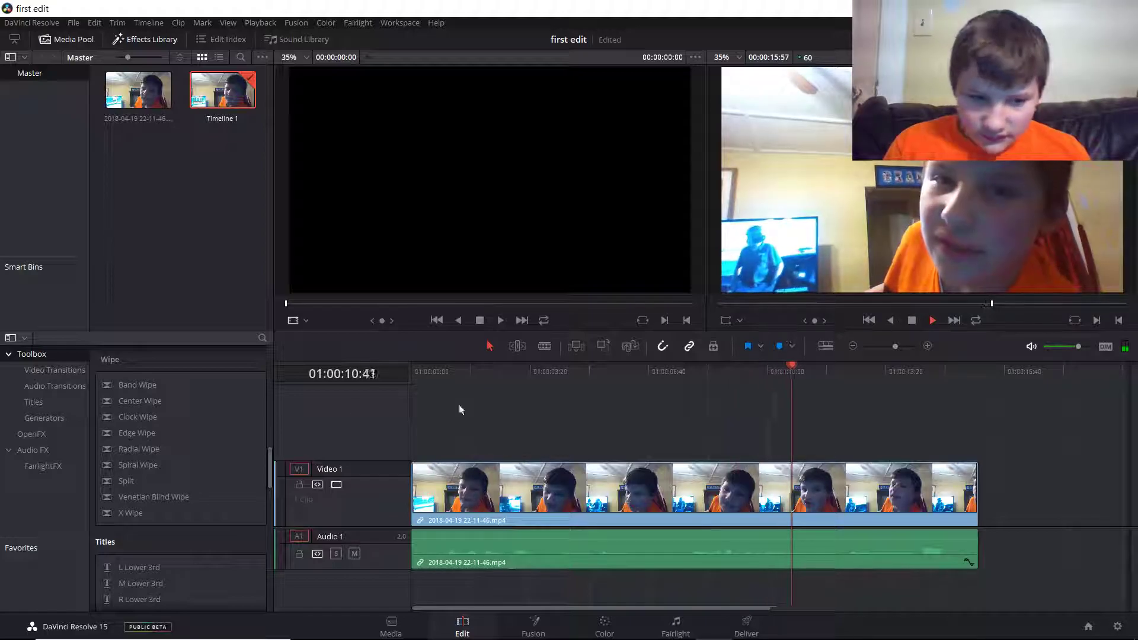
{"action": "scroll", "coordinate": [198, 549], "scroll_direction": "down", "scroll_amount": 3}
{"action": "scroll", "coordinate": [96, 520], "scroll_direction": "down", "scroll_amount": 5}
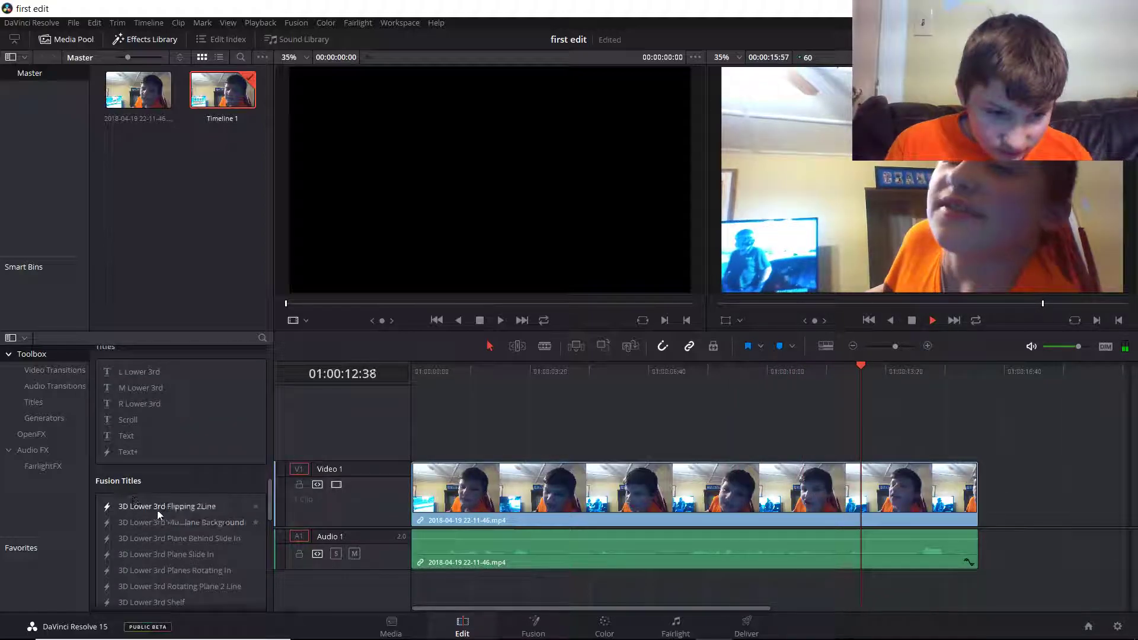
{"action": "scroll", "coordinate": [160, 508], "scroll_direction": "down", "scroll_amount": 10}
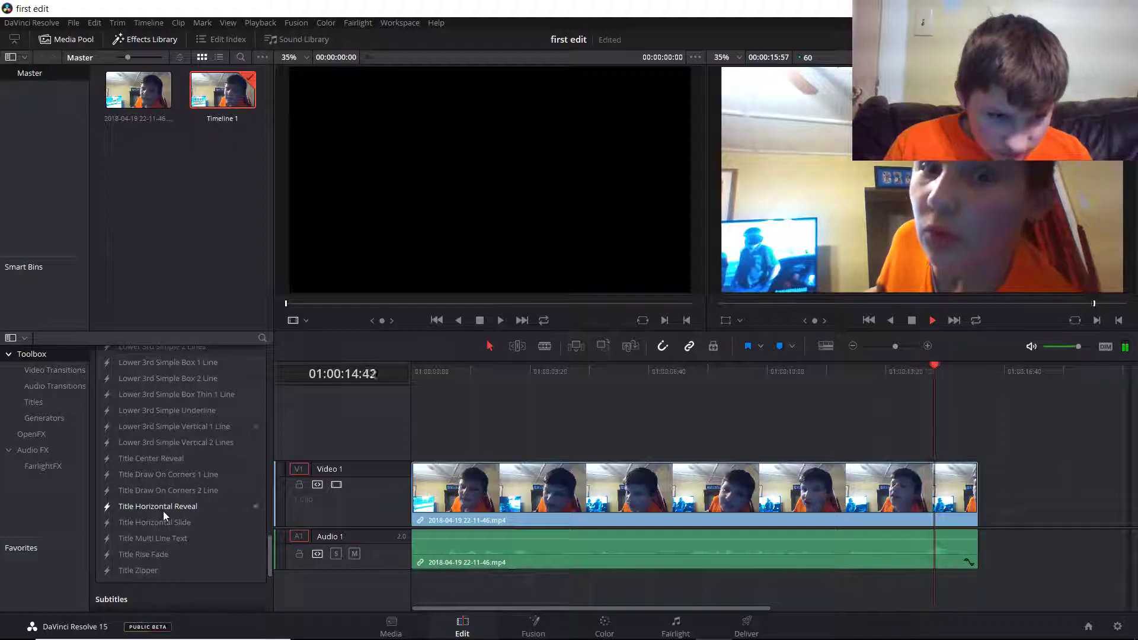
{"action": "scroll", "coordinate": [173, 510], "scroll_direction": "down", "scroll_amount": 3}
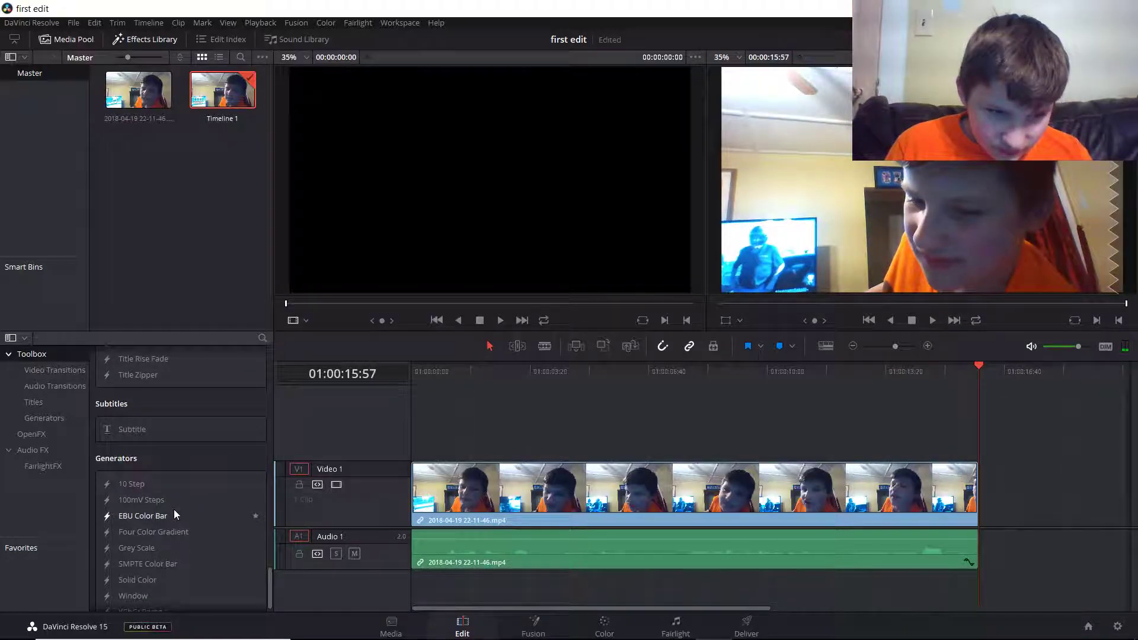
Add a subtitle at the start of the timeline and shorten it to end at about 01:00:01:10.
{"action": "left_click_drag", "start_coordinate": [176, 432], "coordinate": [420, 472]}
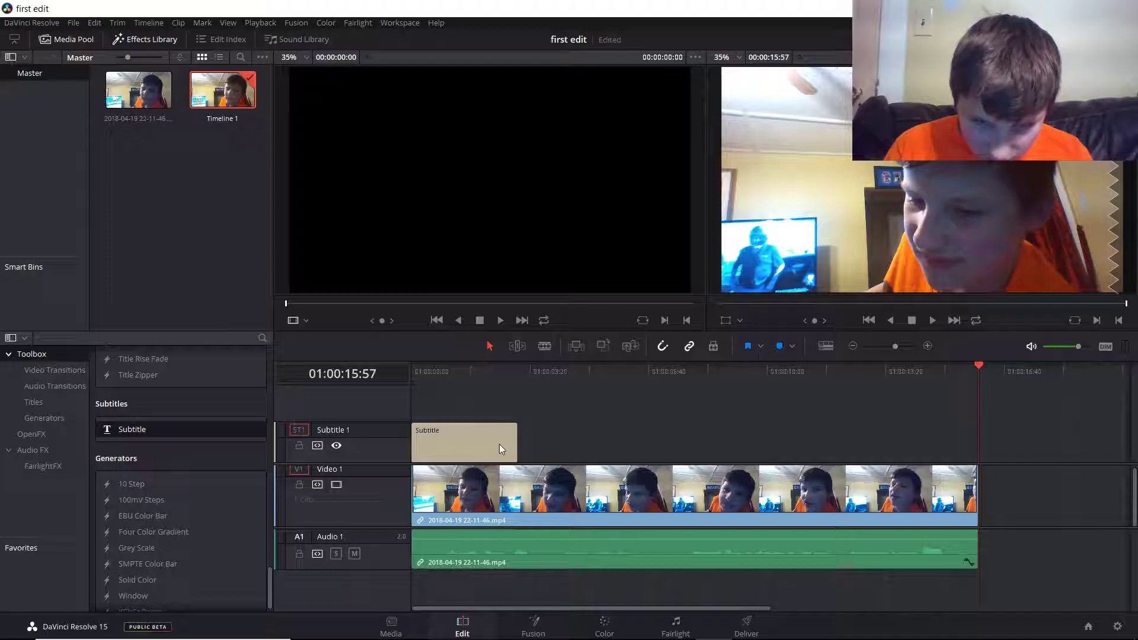
{"action": "left_click", "coordinate": [515, 442]}
{"action": "left_click_drag", "start_coordinate": [515, 442], "coordinate": [453, 439]}
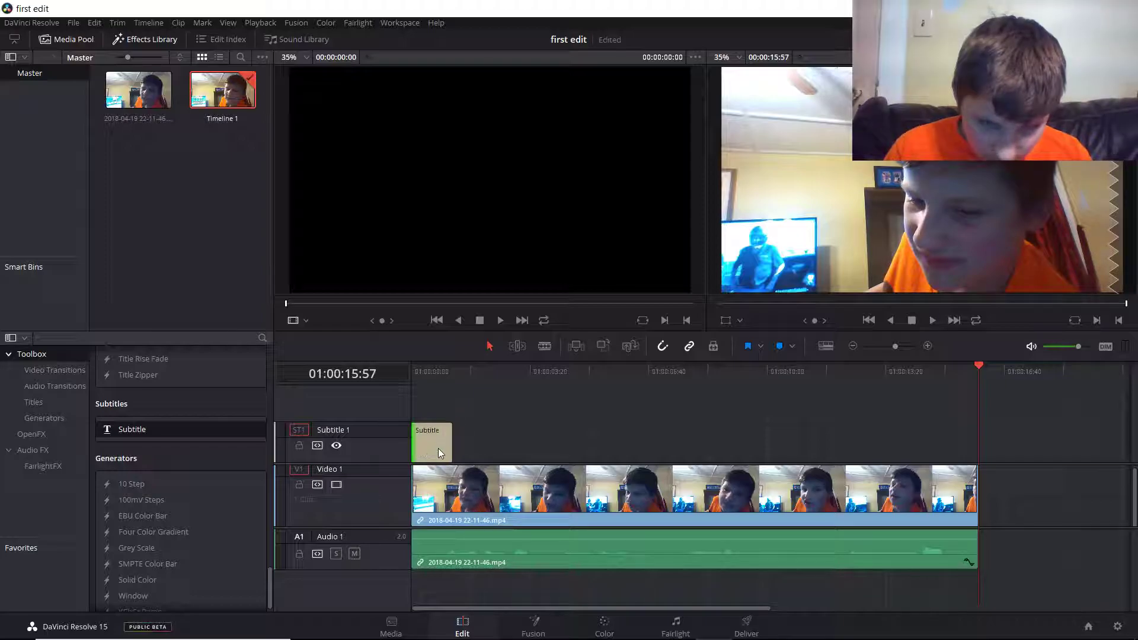
Replace the subtitle's caption with "yay my first edit" and jump the playhead to that subtitle.
{"action": "double_click", "coordinate": [432, 431]}
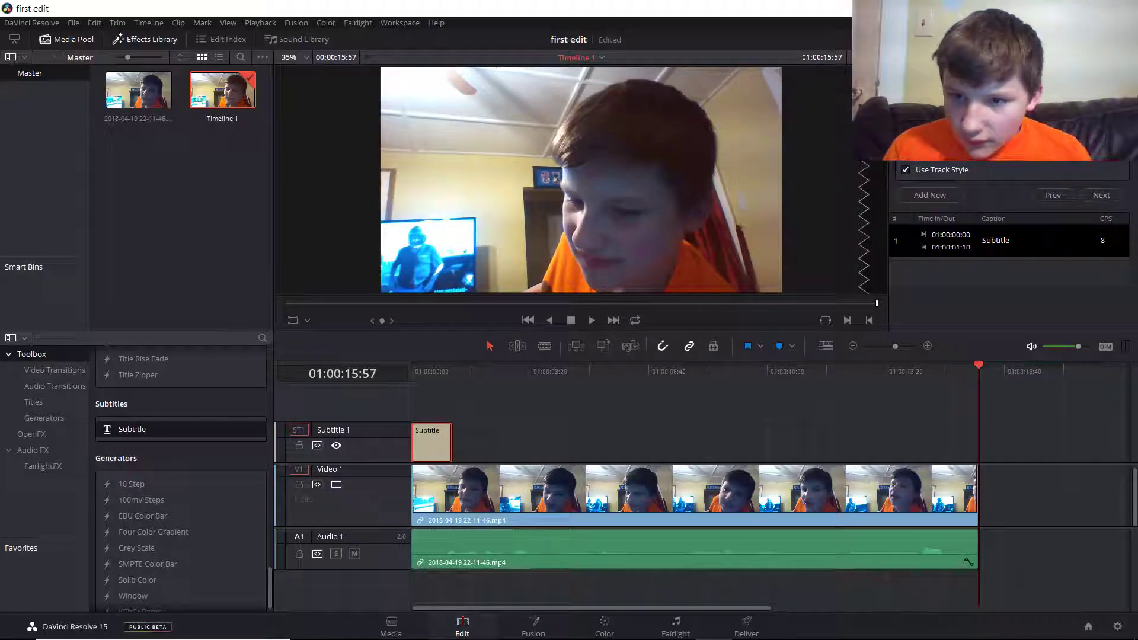
{"action": "key", "text": "BackSpace"}
{"action": "key", "text": "BackSpace"}
{"action": "key", "text": "BackSpace"}
{"action": "key", "text": "BackSpace"}
{"action": "key", "text": "BackSpace"}
{"action": "key", "text": "BackSpace"}
{"action": "key", "text": "BackSpace"}
{"action": "key", "text": "BackSpace"}
{"action": "type", "text": "y"}
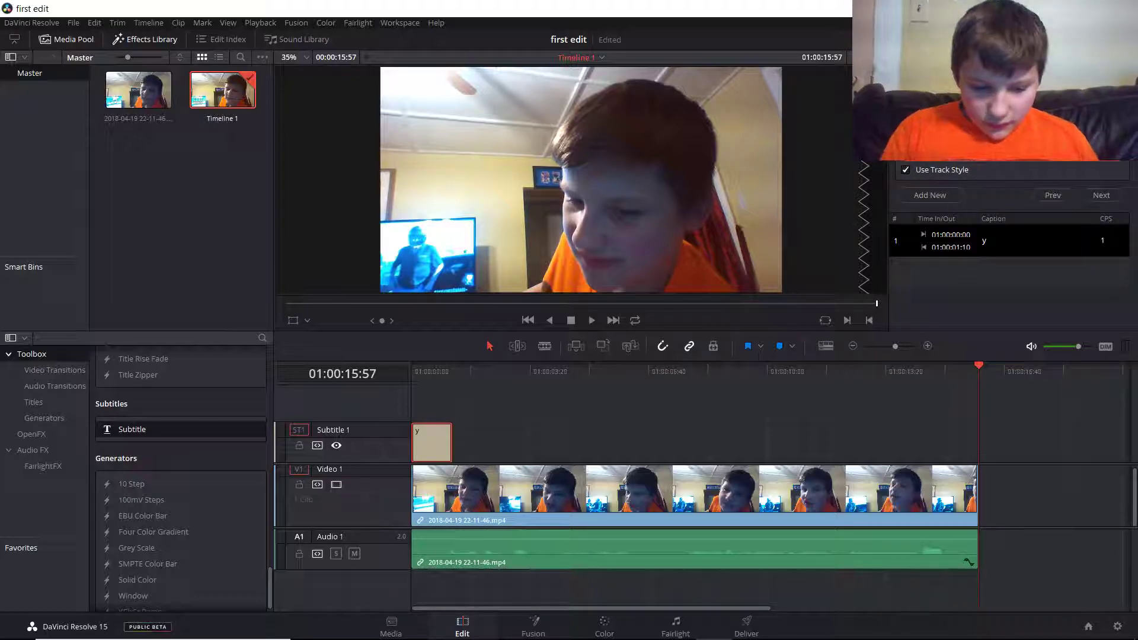
{"action": "type", "text": "ay my "}
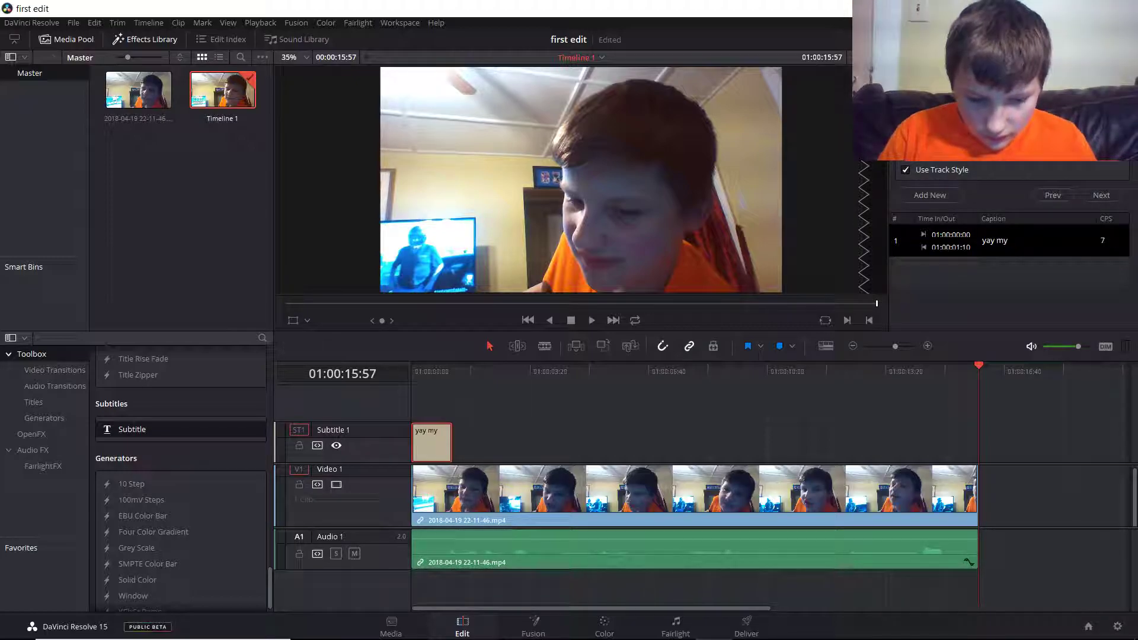
{"action": "type", "text": "first edit"}
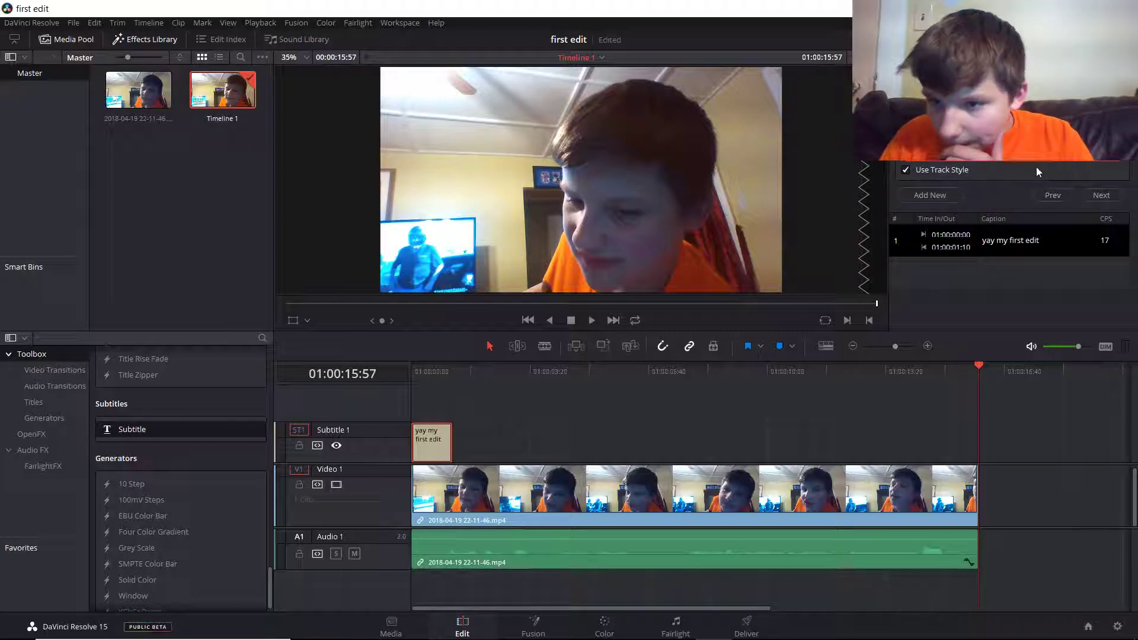
{"action": "left_click", "coordinate": [1101, 195]}
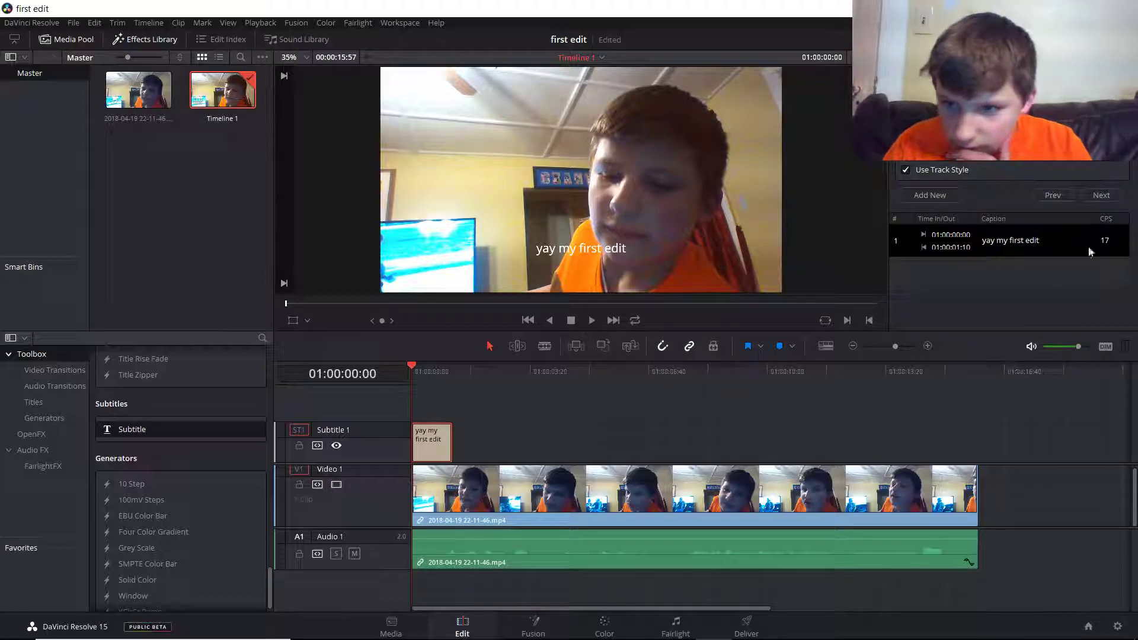
Undo the subtitle's caption change on the Edit page.
{"action": "left_click", "coordinate": [533, 627]}
{"action": "left_click", "coordinate": [464, 628]}
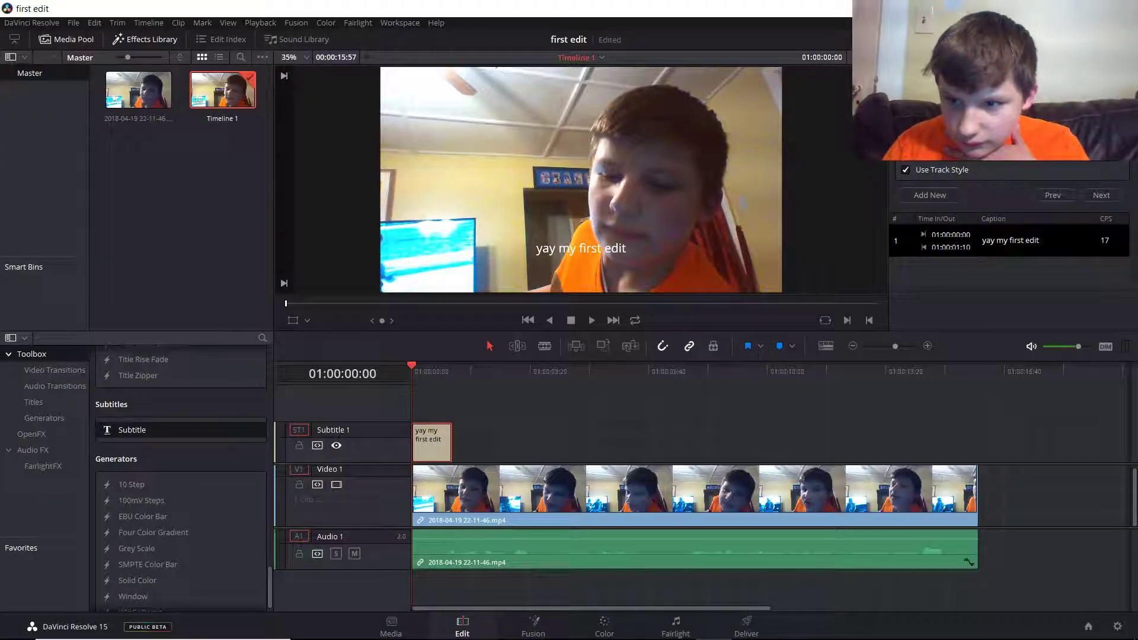
{"action": "key", "text": "ctrl+z"}
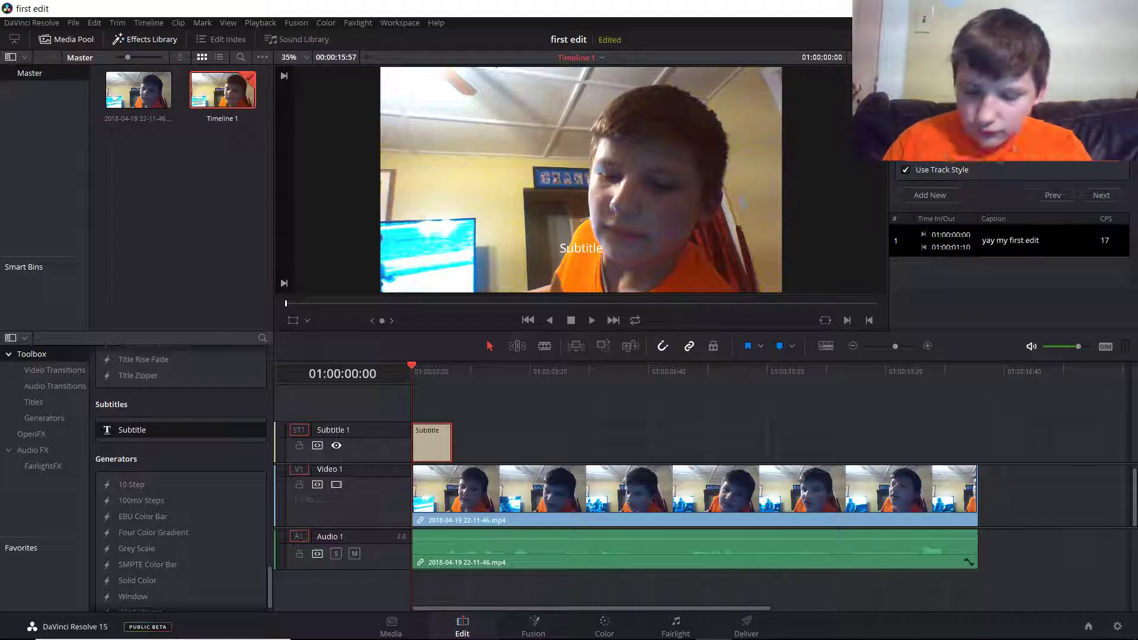
Set the caption of the subtitle at the timeline's start to "first edit".
{"action": "type", "text": "Su"}
{"action": "key", "text": "BackSpace"}
{"action": "key", "text": "BackSpace"}
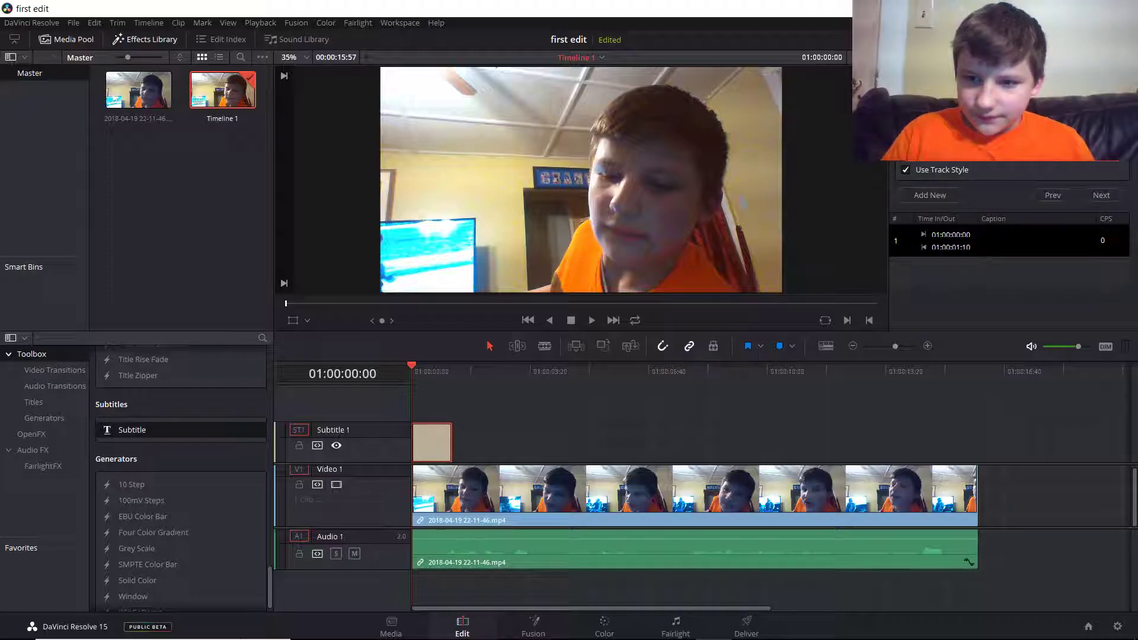
{"action": "type", "text": "fi"}
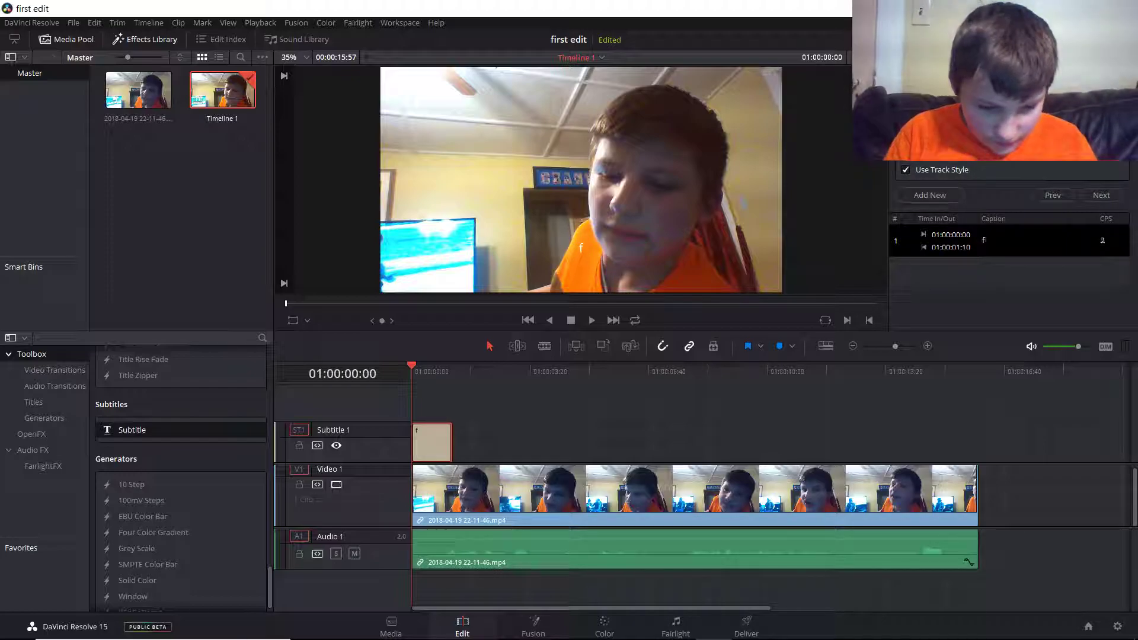
{"action": "type", "text": "rst ed"}
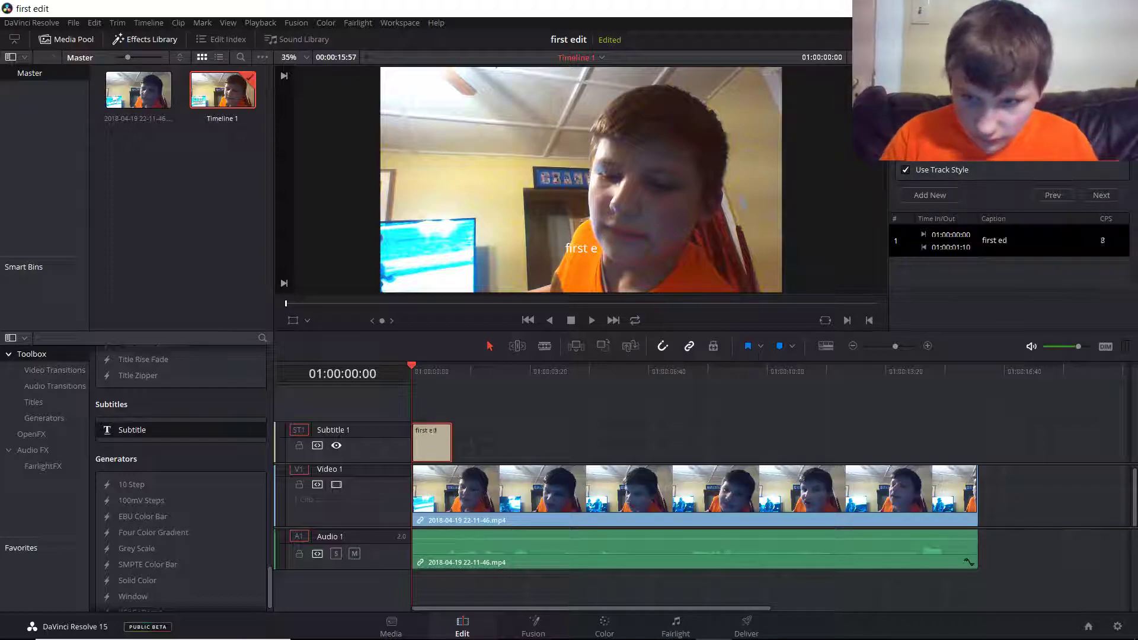
{"action": "type", "text": "it"}
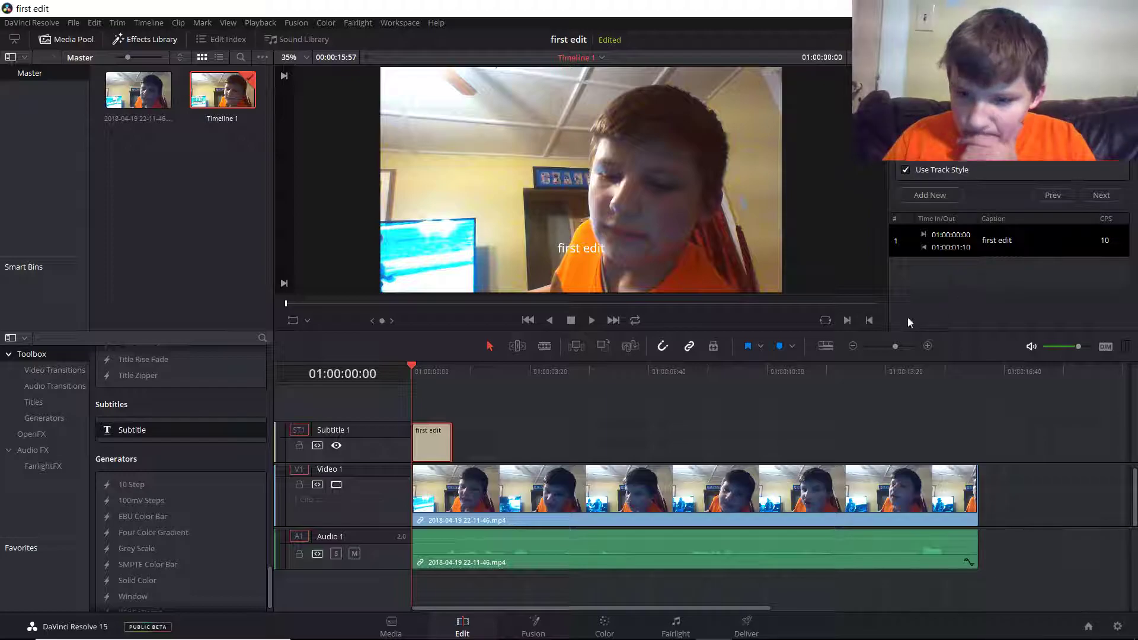
Shift band 2 of the audio clip's equalizer to a slightly higher frequency with a small boost.
{"action": "left_click", "coordinate": [463, 551]}
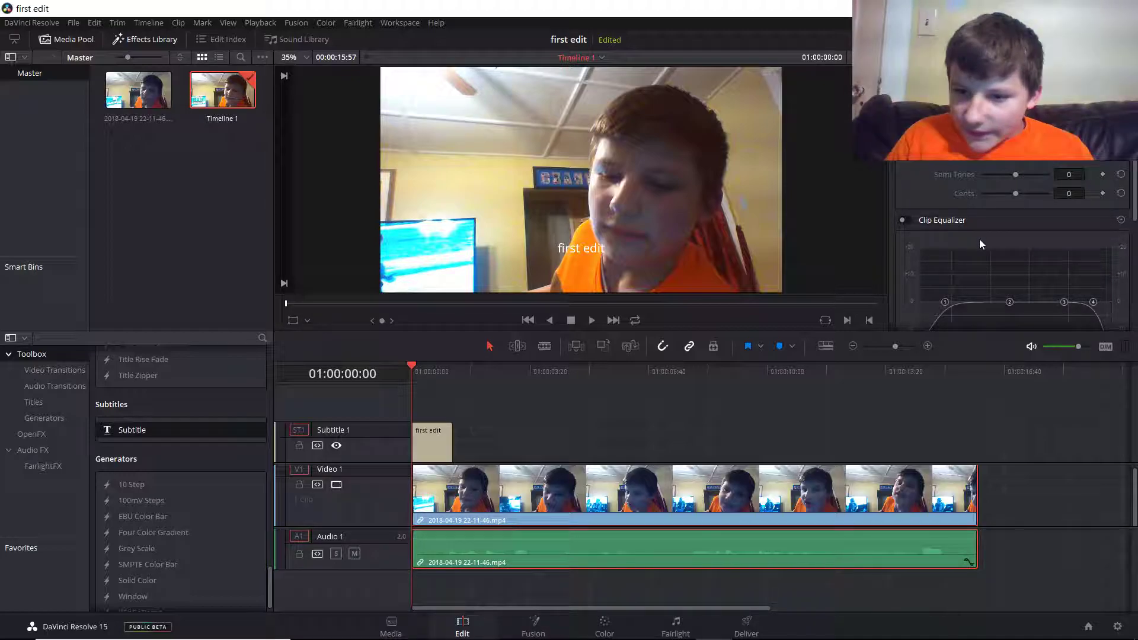
{"action": "mouse_move", "coordinate": [1012, 303]}
{"action": "left_mouse_down"}
{"action": "mouse_move", "coordinate": [1014, 262]}
{"action": "mouse_move", "coordinate": [1023, 300]}
{"action": "left_mouse_up"}
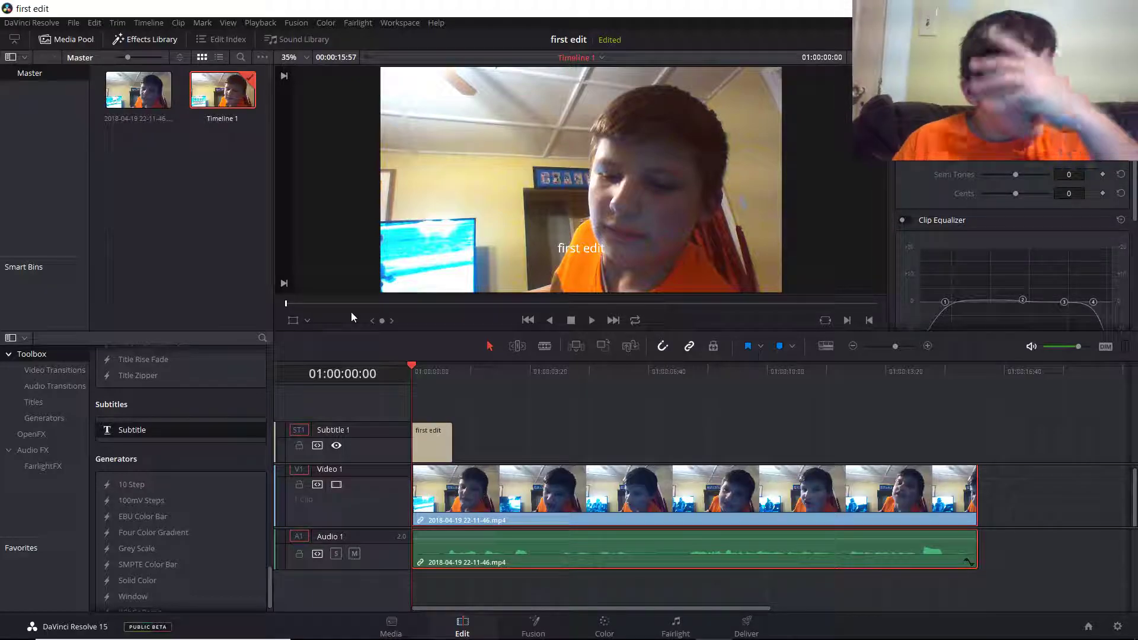
Try to place the Title Zipper title on the timeline above the "first edit" subtitle.
{"action": "left_click", "coordinate": [159, 375]}
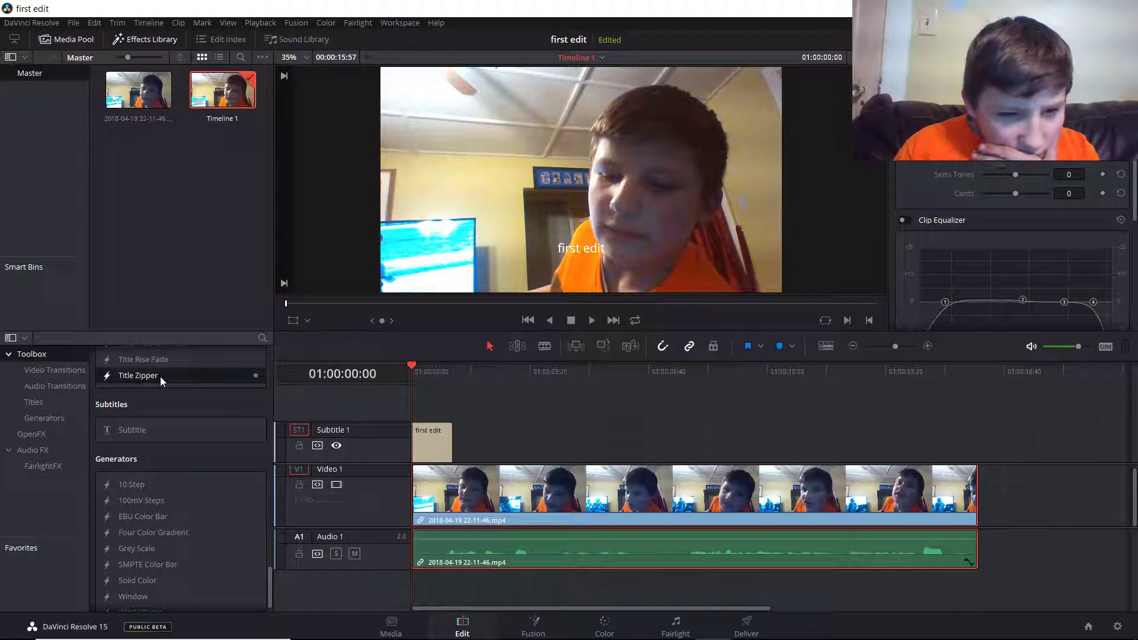
{"action": "left_click", "coordinate": [426, 399]}
{"action": "left_click_drag", "start_coordinate": [144, 380], "coordinate": [482, 406]}
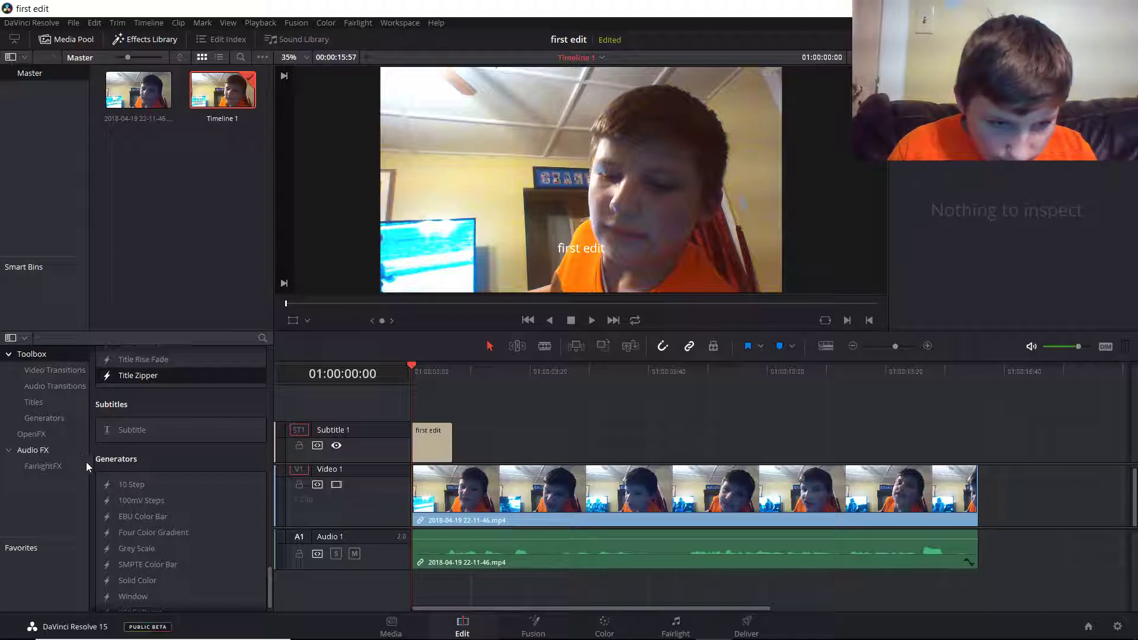
{"action": "scroll", "coordinate": [142, 500], "scroll_direction": "down", "scroll_amount": 1}
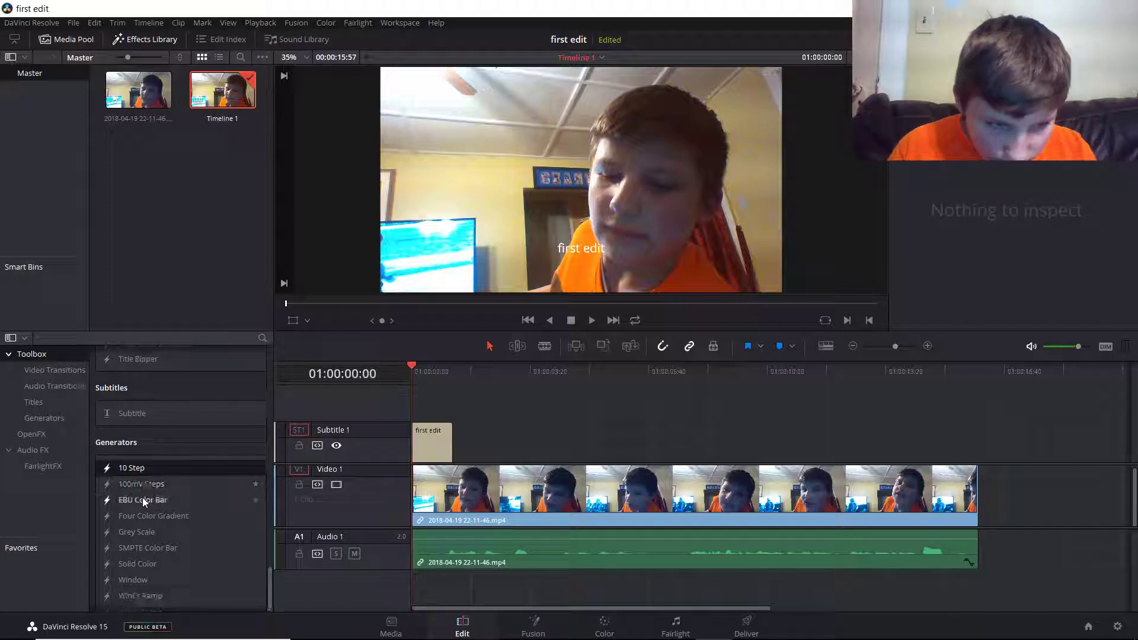
Try to place the SMPTE Color Bar generator on the timeline below the audio clip.
{"action": "left_click", "coordinate": [493, 415]}
{"action": "left_click_drag", "start_coordinate": [493, 442], "coordinate": [529, 454]}
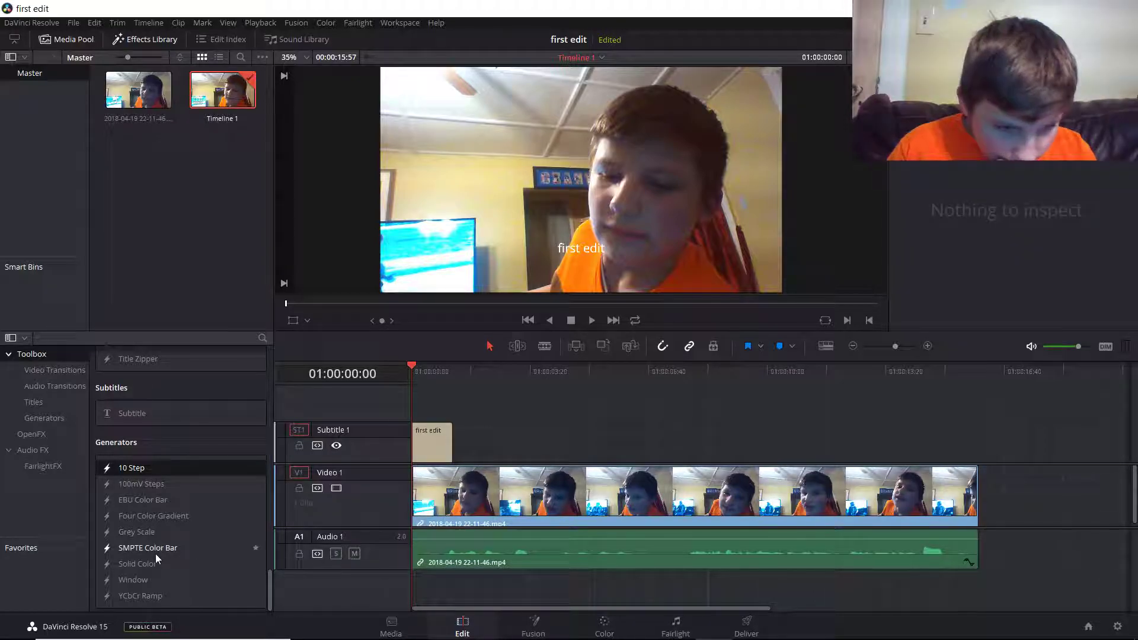
{"action": "left_click_drag", "start_coordinate": [163, 553], "coordinate": [435, 585]}
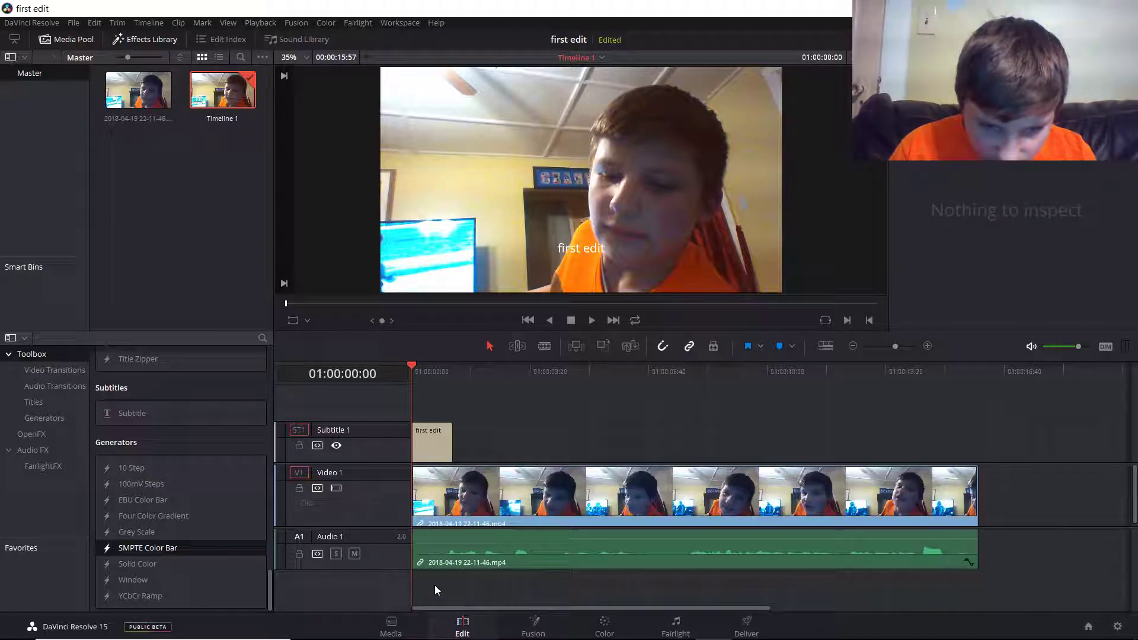
{"action": "left_click", "coordinate": [157, 564]}
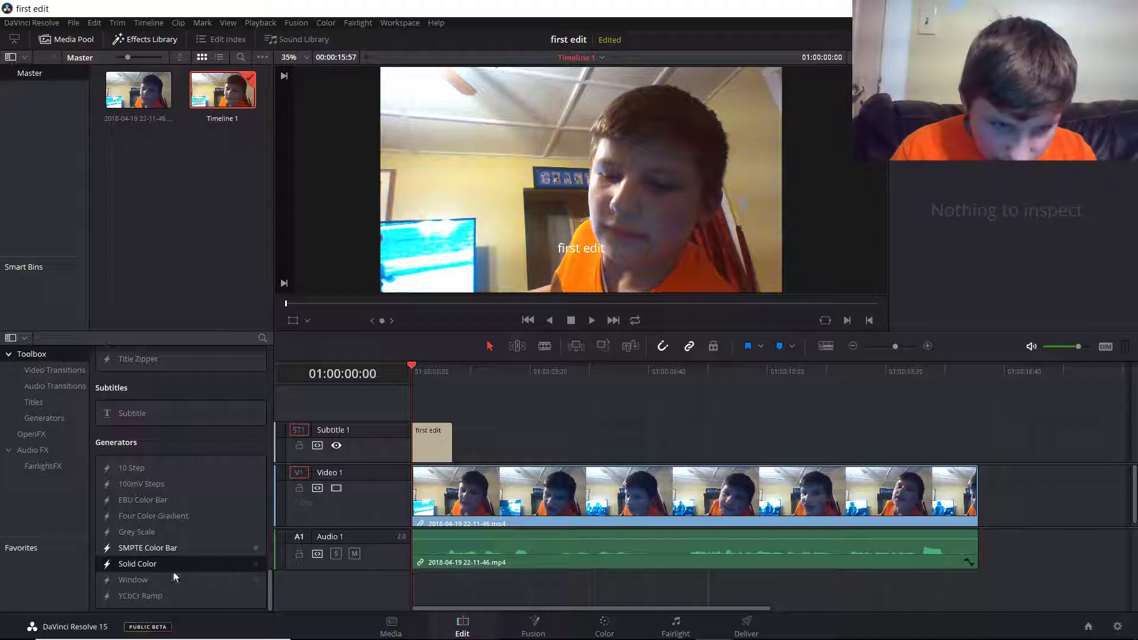
Add the Heart shape transition to the start of the video clip on Video 1.
{"action": "scroll", "coordinate": [177, 534], "scroll_direction": "up", "scroll_amount": 10}
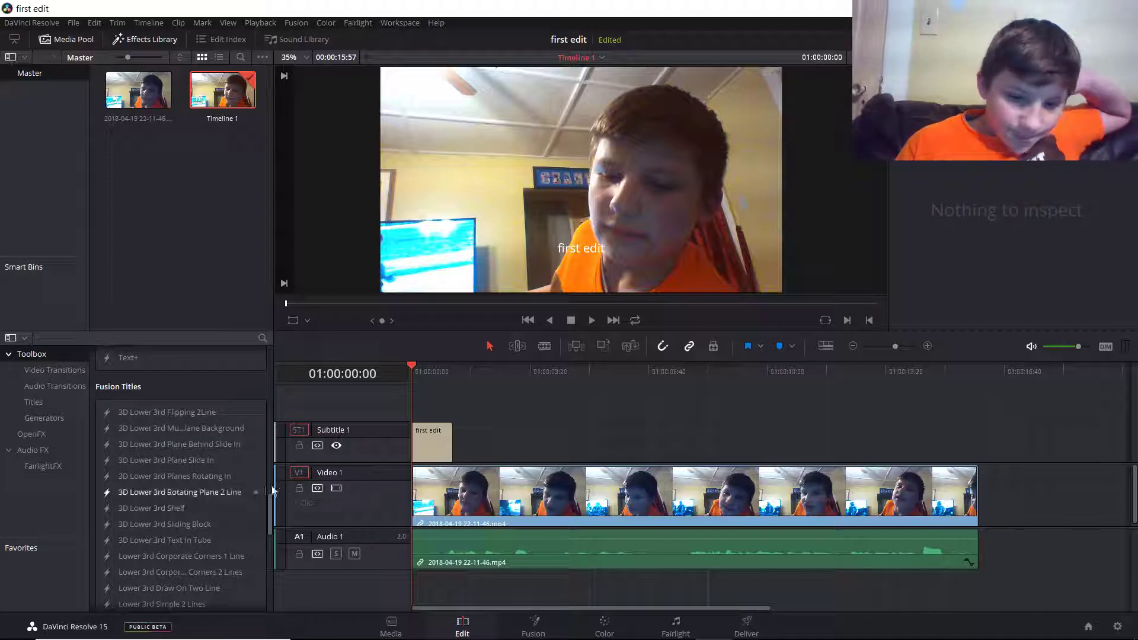
{"action": "scroll", "coordinate": [184, 493], "scroll_direction": "up", "scroll_amount": 3}
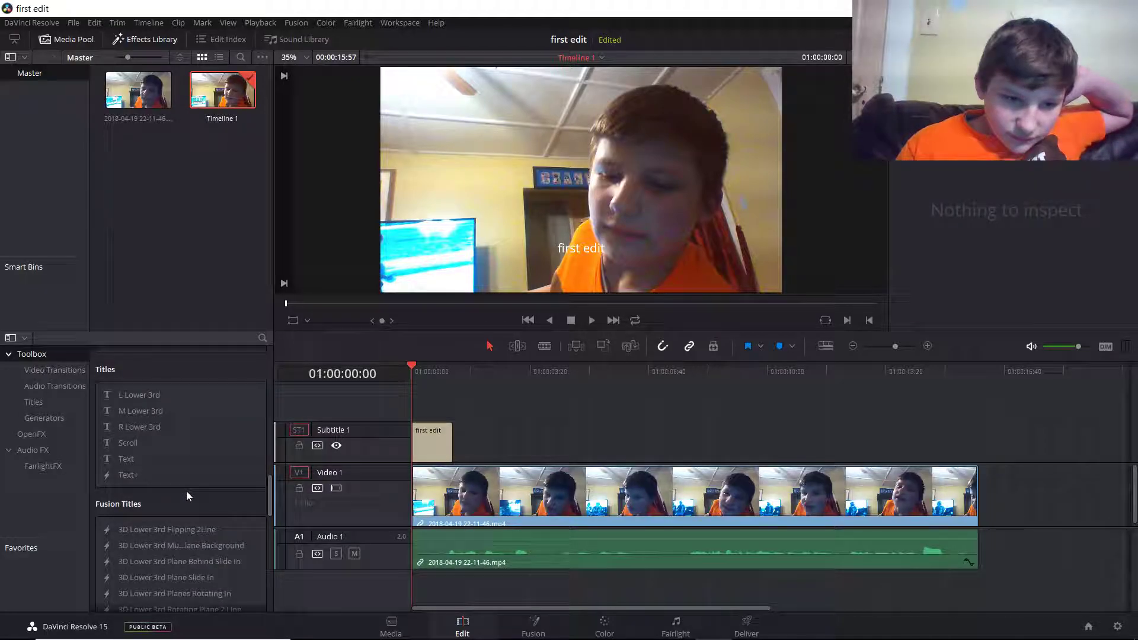
{"action": "scroll", "coordinate": [186, 490], "scroll_direction": "up", "scroll_amount": 4}
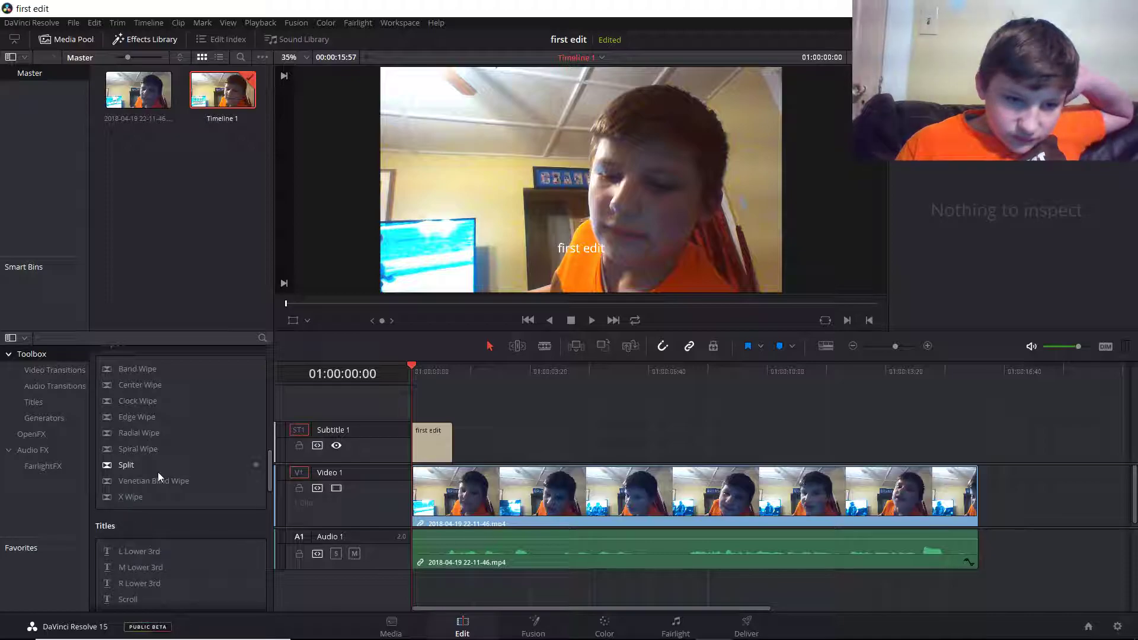
{"action": "scroll", "coordinate": [152, 422], "scroll_direction": "up", "scroll_amount": 4}
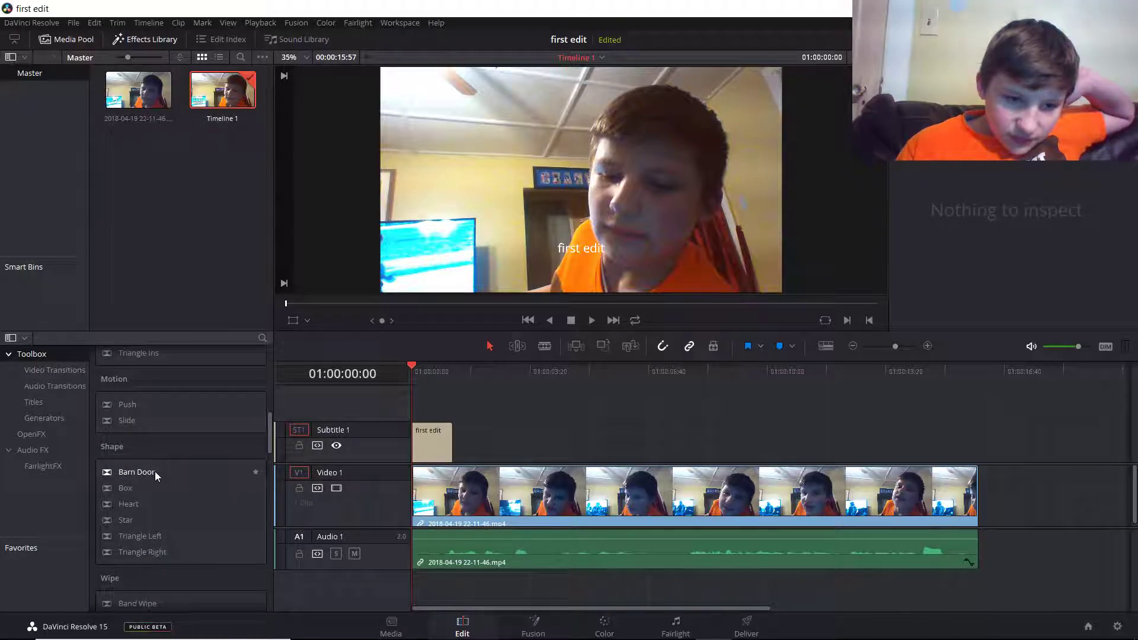
{"action": "left_click_drag", "start_coordinate": [144, 500], "coordinate": [440, 483]}
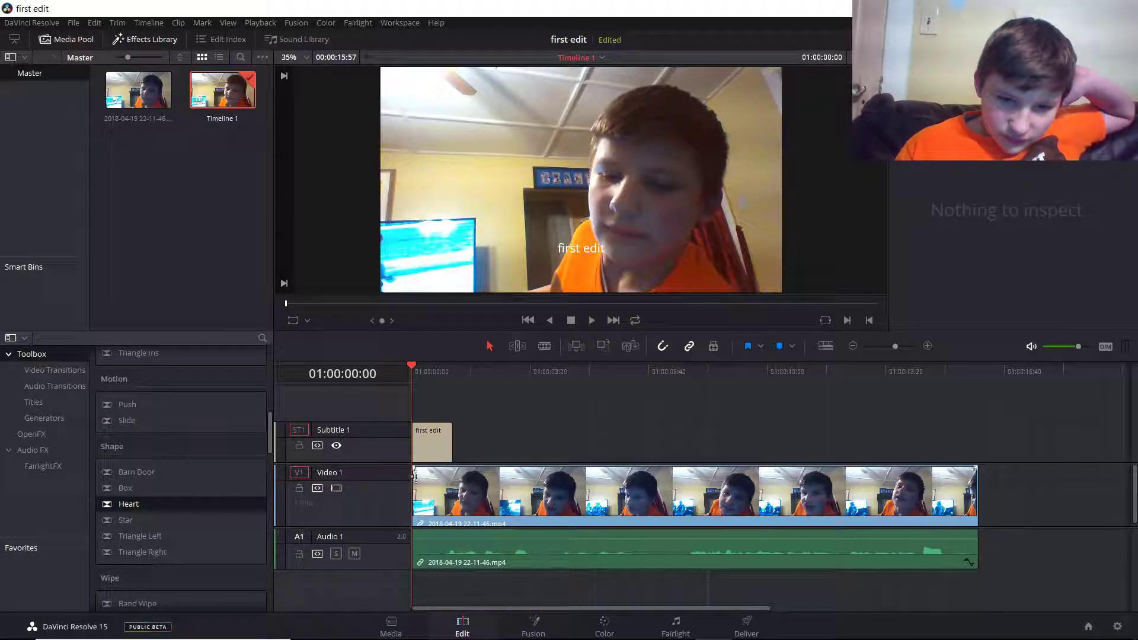
{"action": "left_click_drag", "start_coordinate": [172, 504], "coordinate": [476, 447]}
{"action": "left_click_drag", "start_coordinate": [174, 503], "coordinate": [425, 482]}
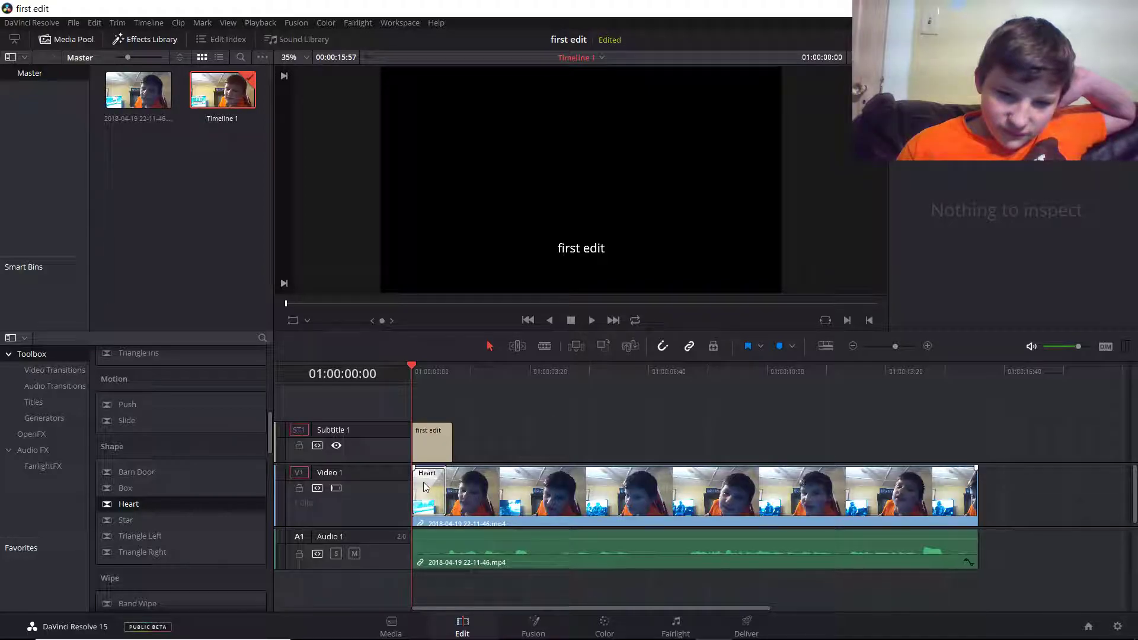
Set the colour of the Heart transition to dark red (#aa0000).
{"action": "left_click", "coordinate": [425, 487]}
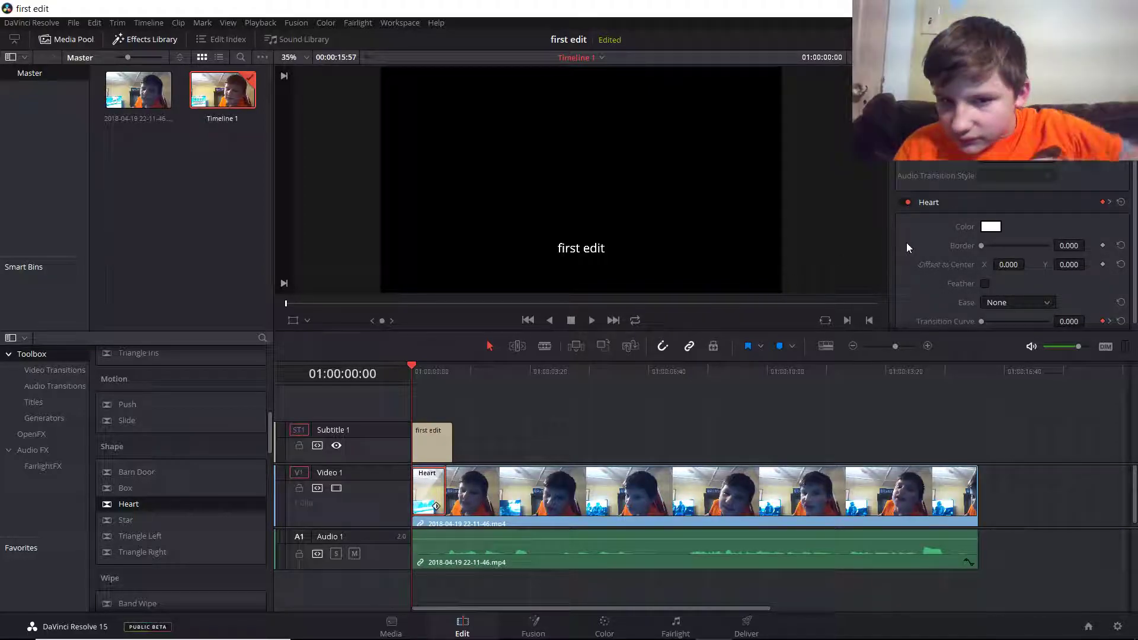
{"action": "left_click", "coordinate": [991, 227]}
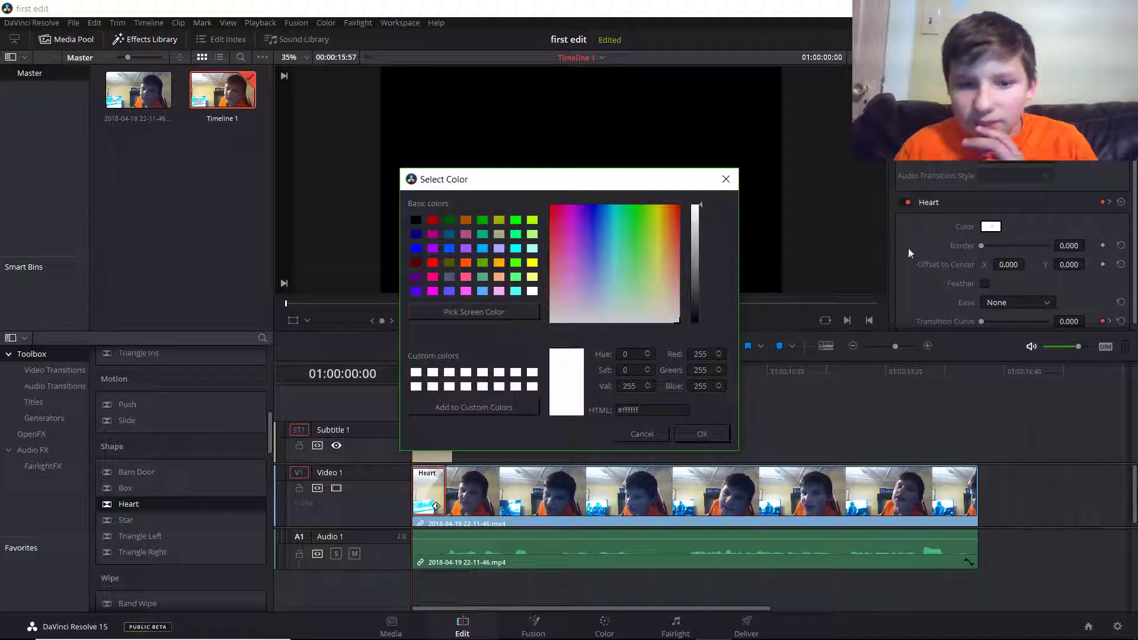
{"action": "left_click", "coordinate": [434, 220]}
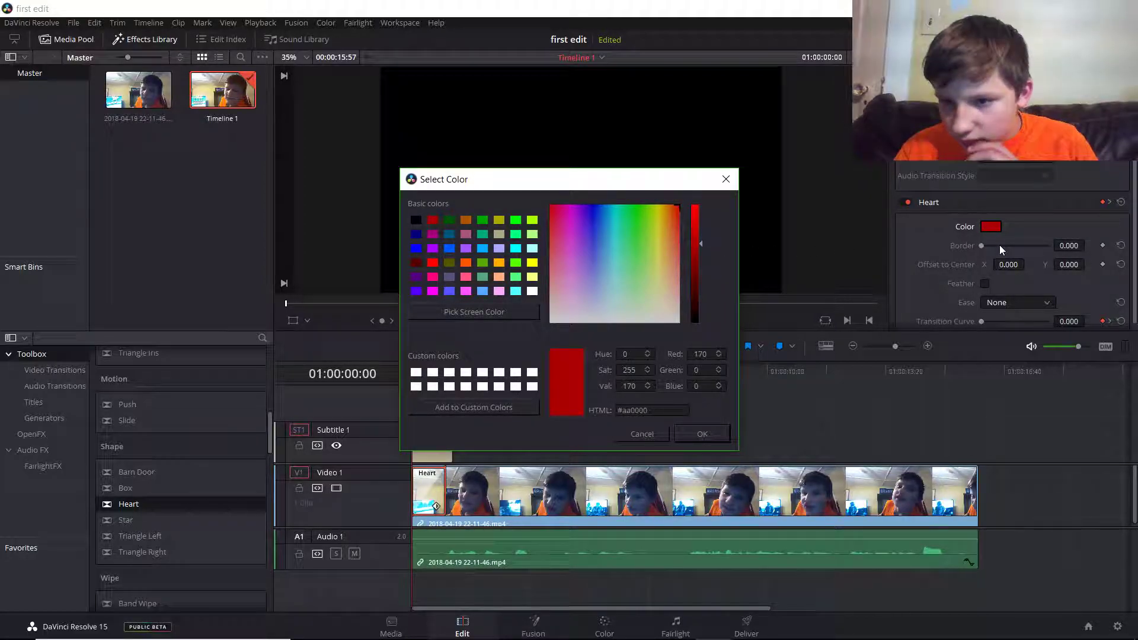
{"action": "left_click", "coordinate": [704, 434]}
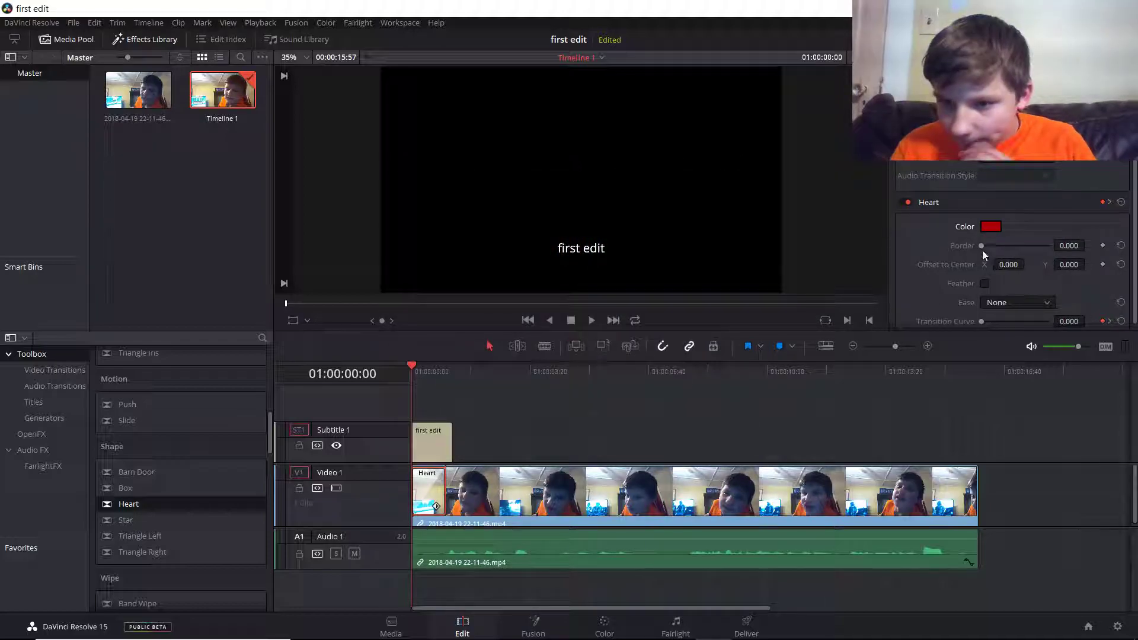
{"action": "mouse_move", "coordinate": [980, 249]}
{"action": "left_mouse_down"}
{"action": "mouse_move", "coordinate": [1012, 244]}
{"action": "mouse_move", "coordinate": [973, 238]}
{"action": "left_mouse_up"}
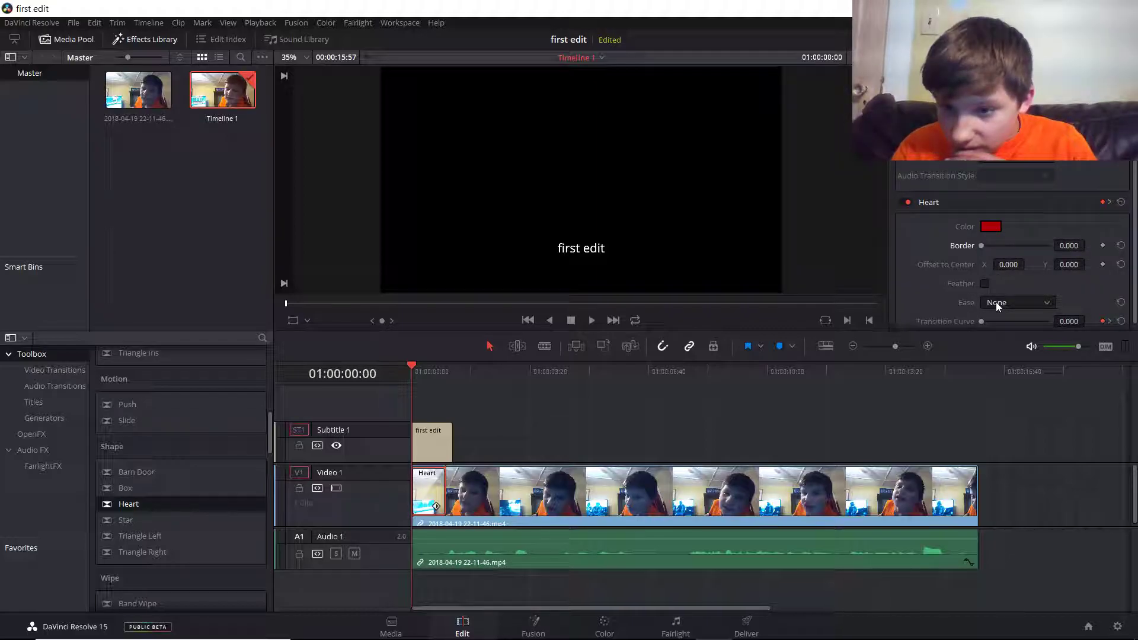
{"action": "left_click", "coordinate": [984, 284]}
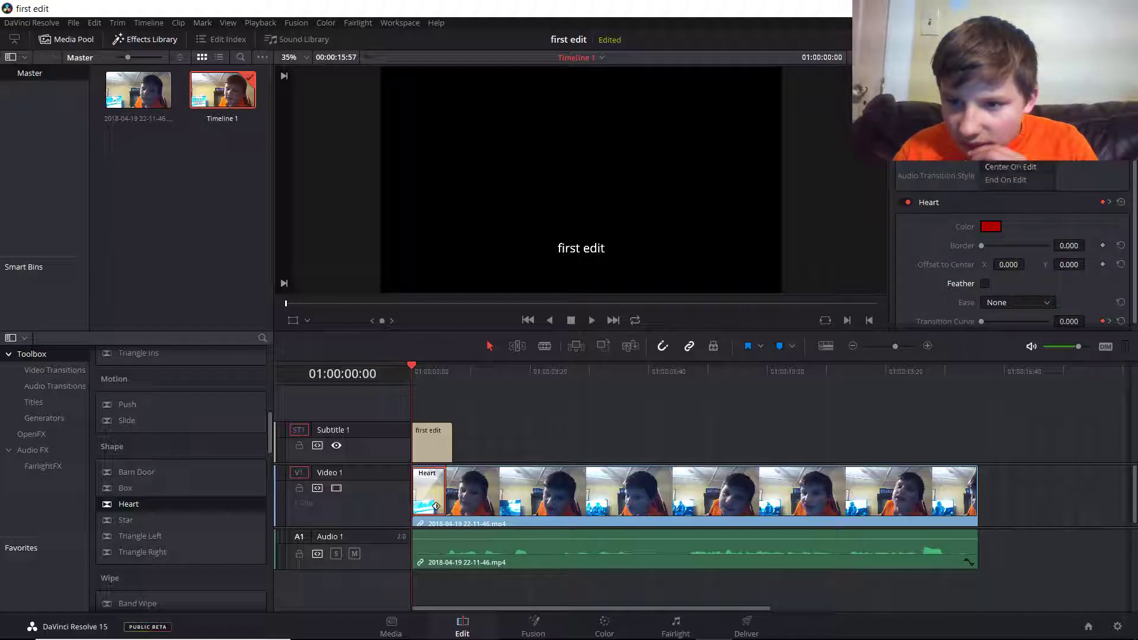
Preview the Heart transition by playing it forwards and then in reverse to the timeline's start.
{"action": "left_click", "coordinate": [592, 320]}
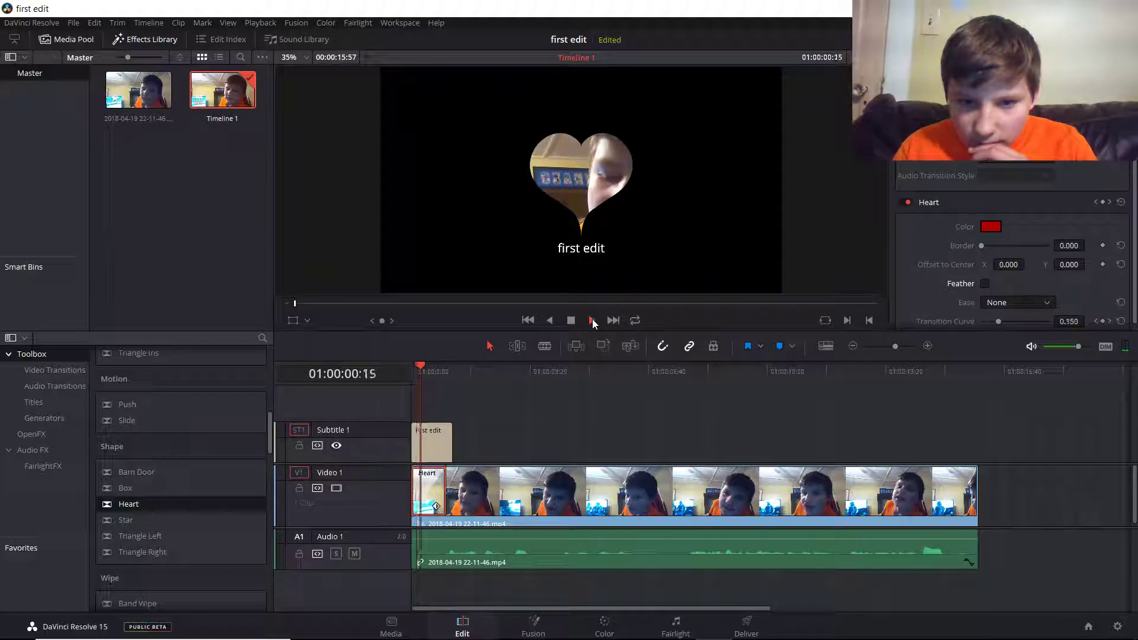
{"action": "left_click", "coordinate": [546, 319]}
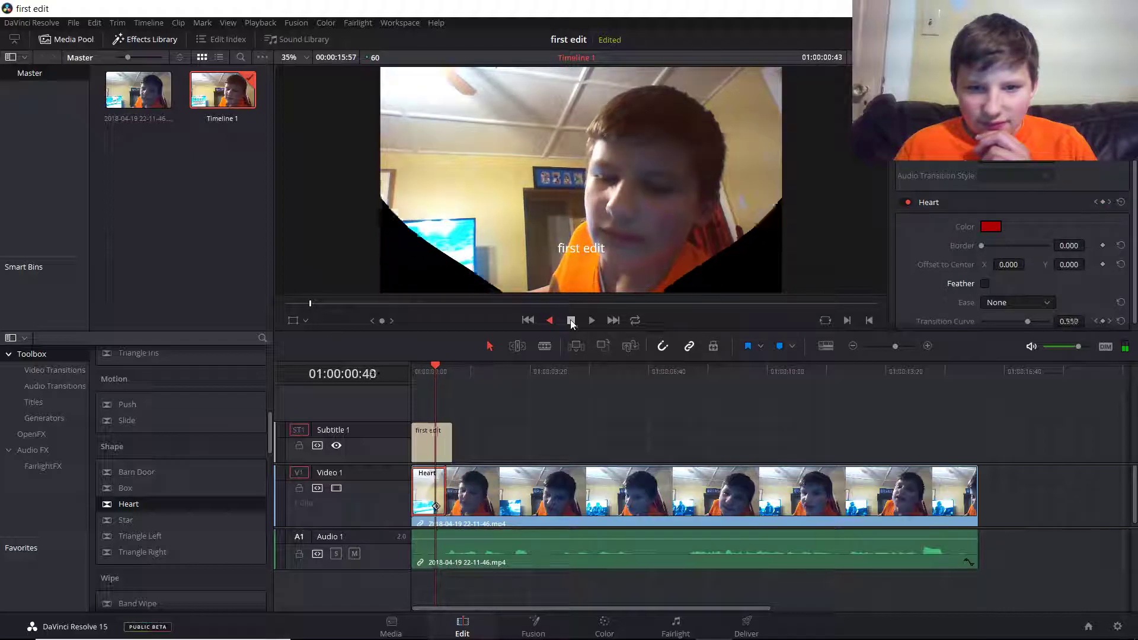
{"action": "left_click", "coordinate": [571, 320]}
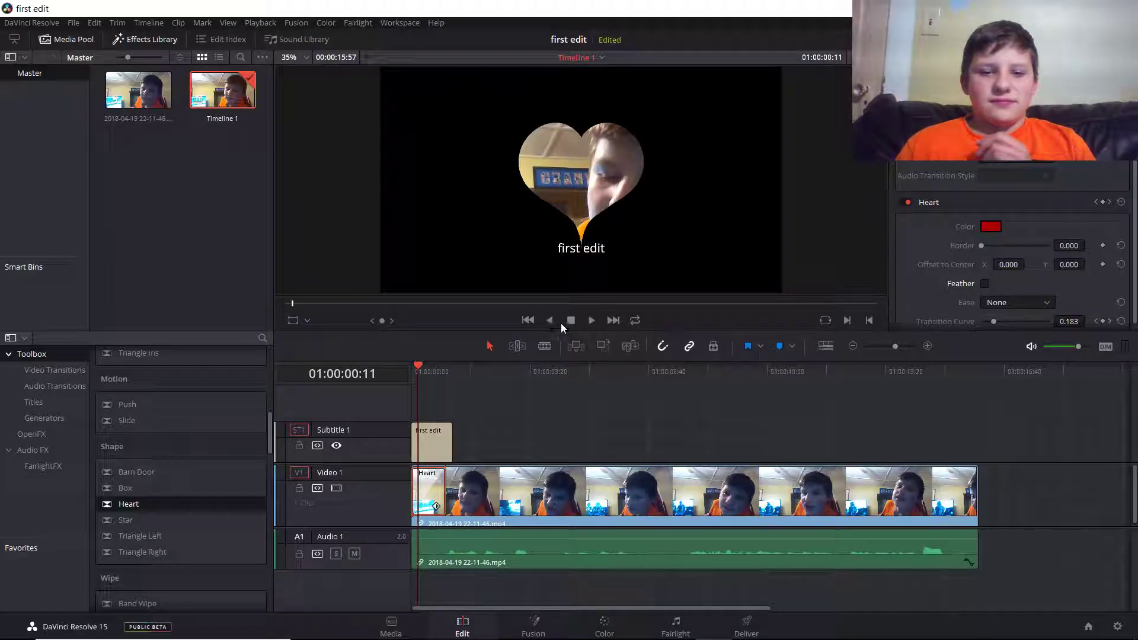
{"action": "left_click", "coordinate": [553, 319]}
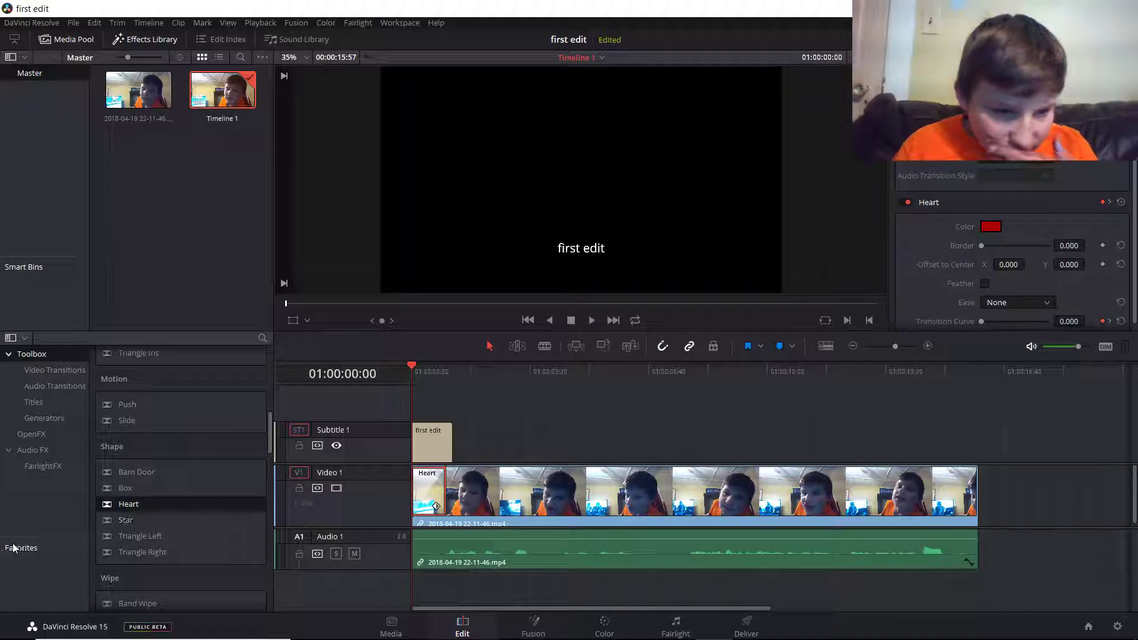
Replace the Heart transition at the clip's start with a Box transition coloured red (#ff0004), and preview it.
{"action": "left_click_drag", "start_coordinate": [127, 520], "coordinate": [420, 478]}
{"action": "left_click", "coordinate": [986, 228]}
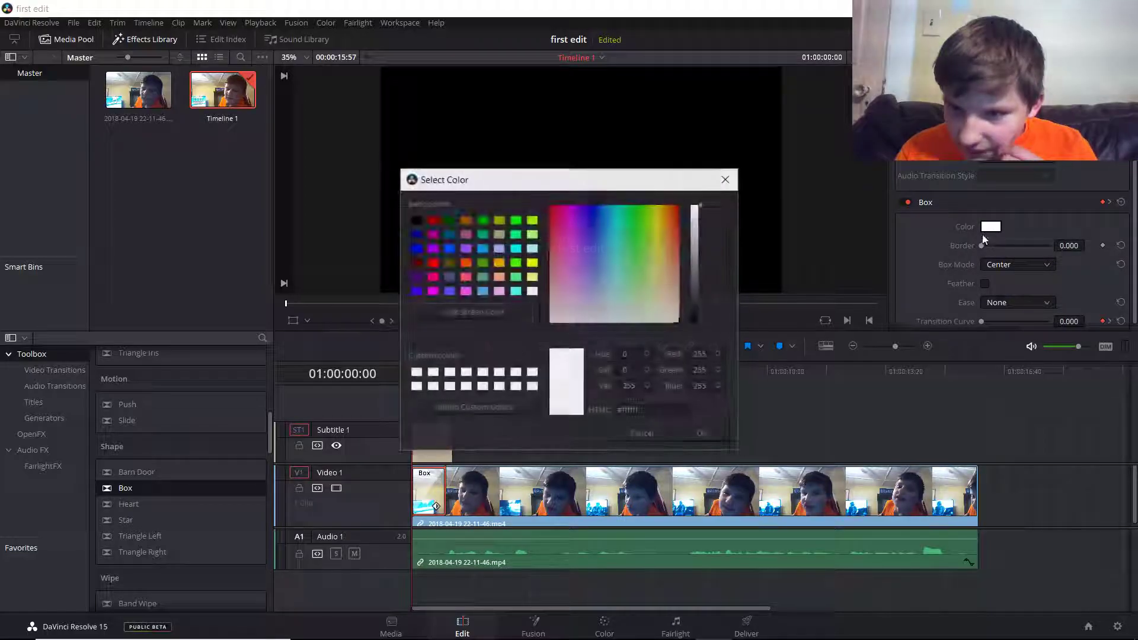
{"action": "left_click", "coordinate": [556, 209]}
{"action": "left_click_drag", "start_coordinate": [556, 209], "coordinate": [550, 205]}
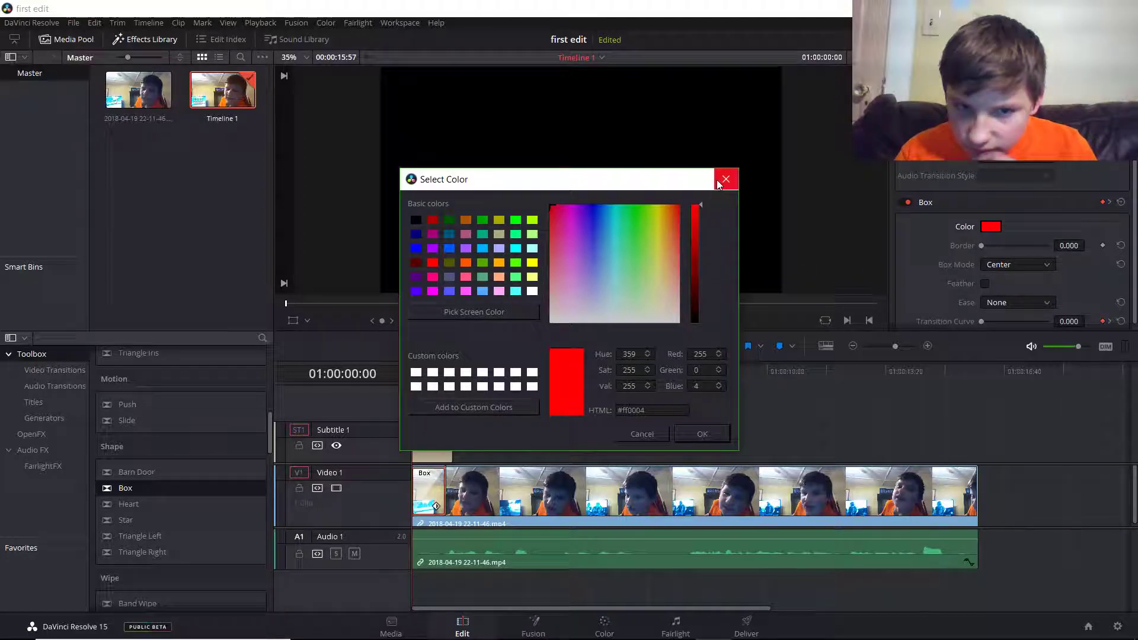
{"action": "left_click", "coordinate": [685, 429]}
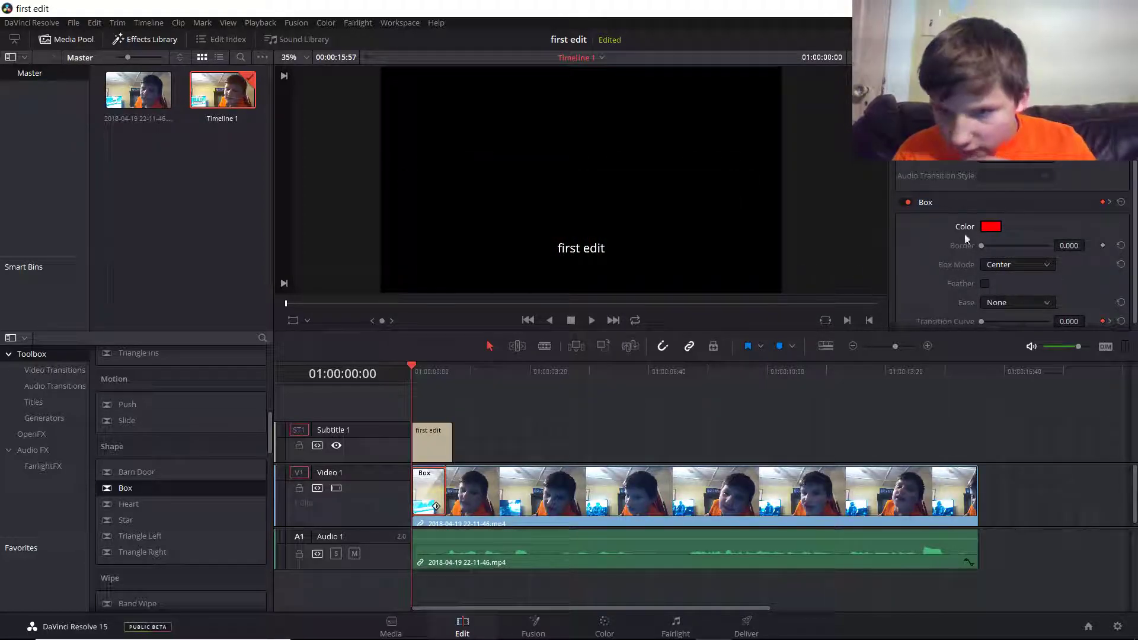
{"action": "left_click", "coordinate": [592, 321]}
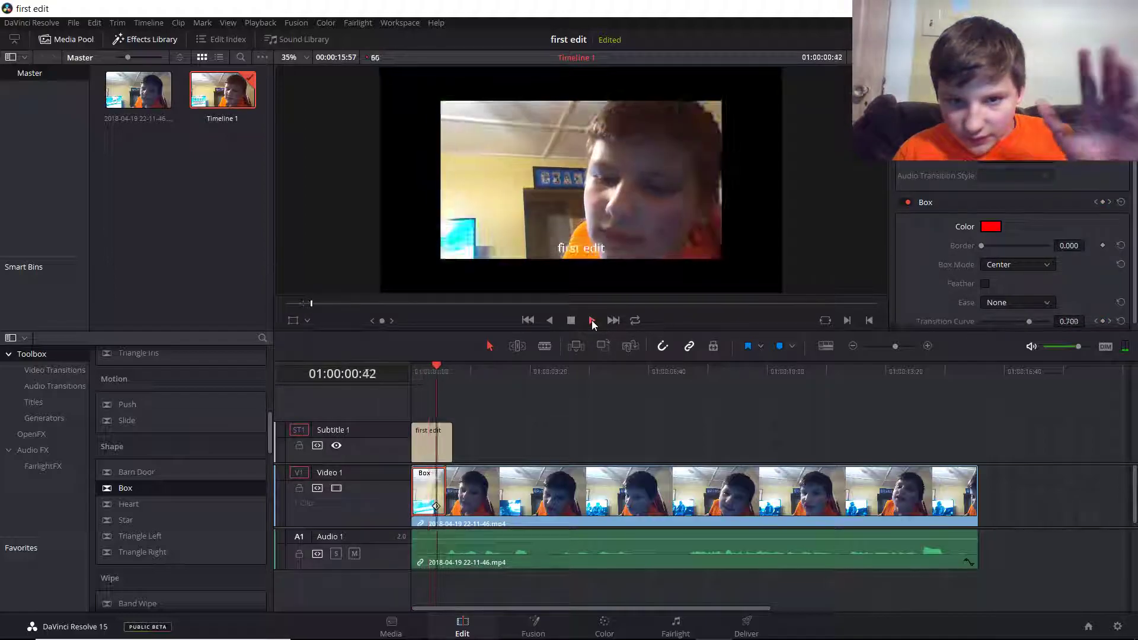
{"action": "left_click", "coordinate": [551, 321]}
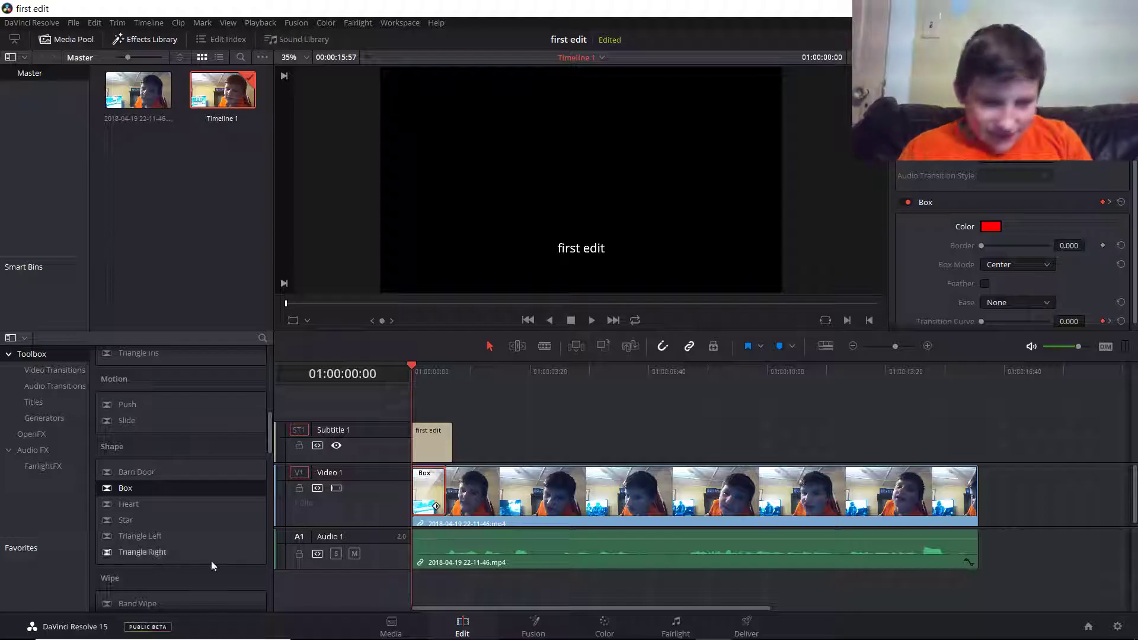
Browse the transitions, titles and generators available in the effects library.
{"action": "scroll", "coordinate": [187, 410], "scroll_direction": "up", "scroll_amount": 8}
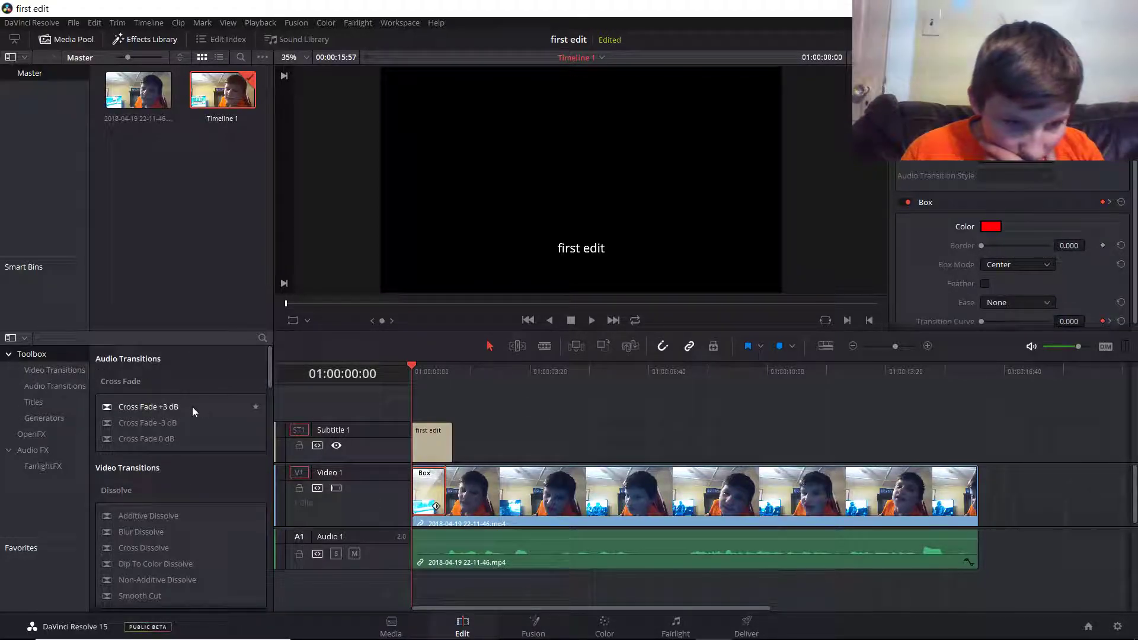
{"action": "scroll", "coordinate": [148, 425], "scroll_direction": "down", "scroll_amount": 8}
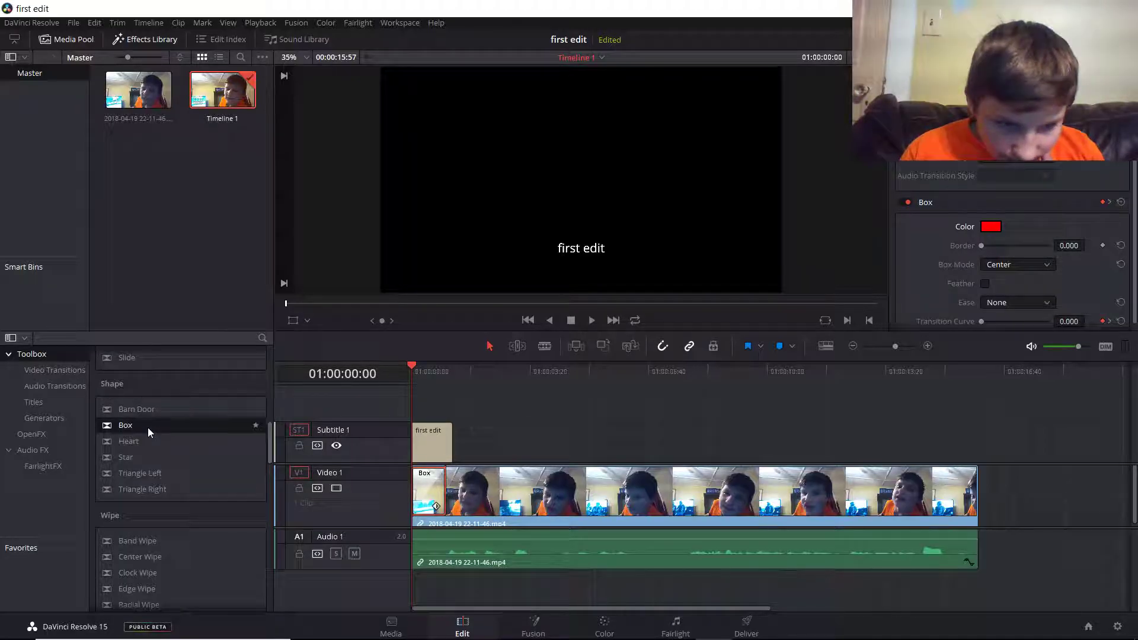
{"action": "scroll", "coordinate": [151, 508], "scroll_direction": "down", "scroll_amount": 10}
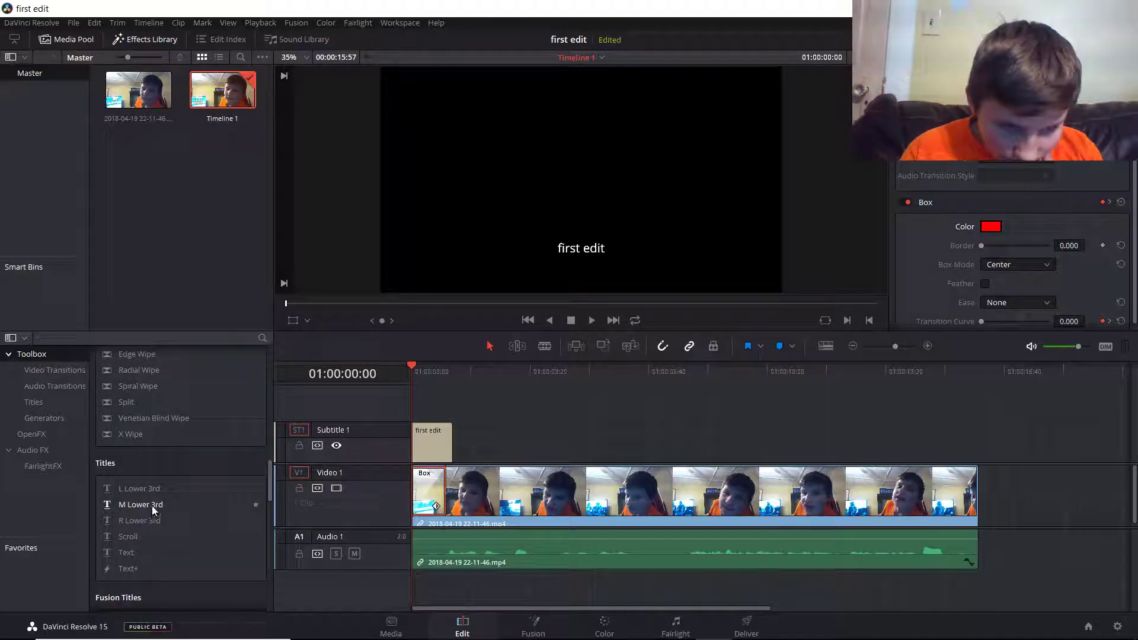
{"action": "scroll", "coordinate": [160, 511], "scroll_direction": "down", "scroll_amount": 8}
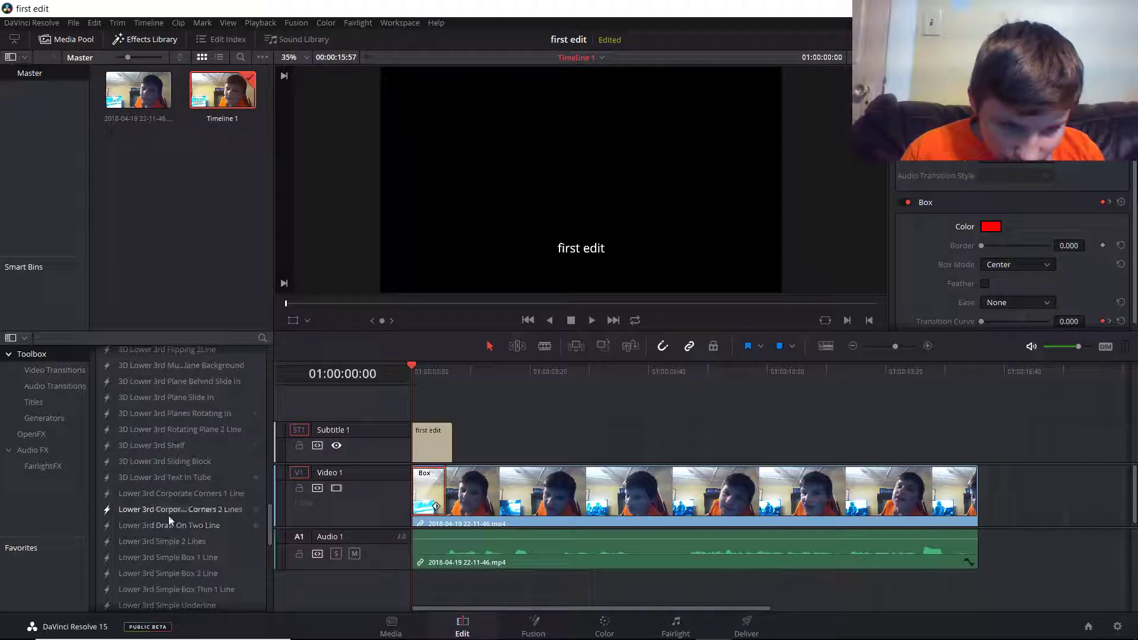
{"action": "scroll", "coordinate": [168, 515], "scroll_direction": "down", "scroll_amount": 7}
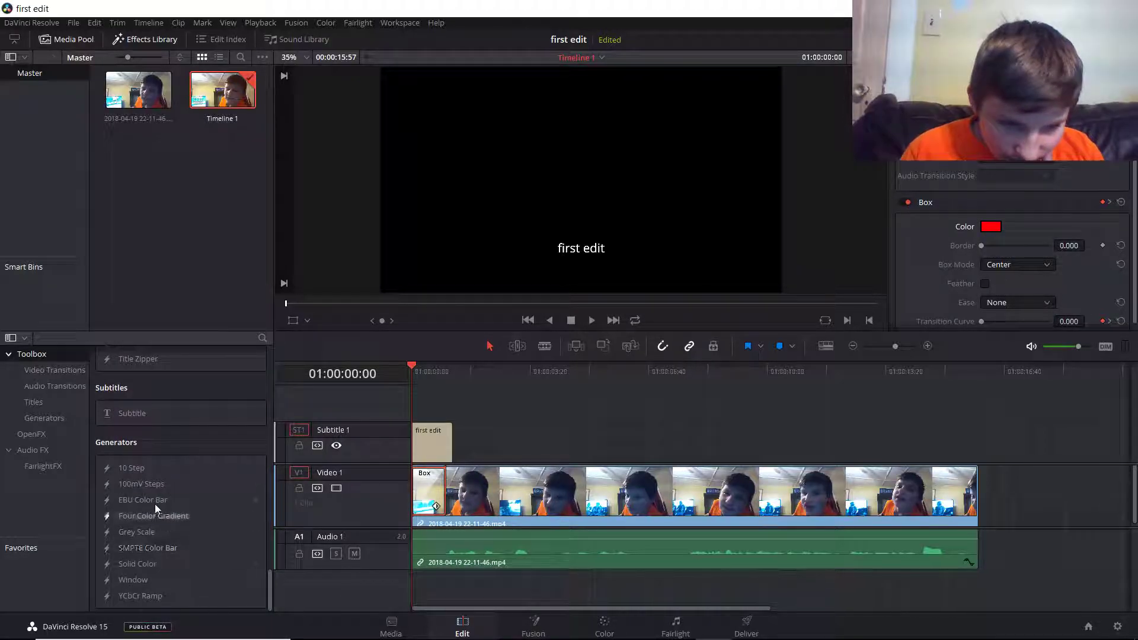
{"action": "scroll", "coordinate": [153, 499], "scroll_direction": "up", "scroll_amount": 3}
{"action": "scroll", "coordinate": [131, 489], "scroll_direction": "up", "scroll_amount": 10}
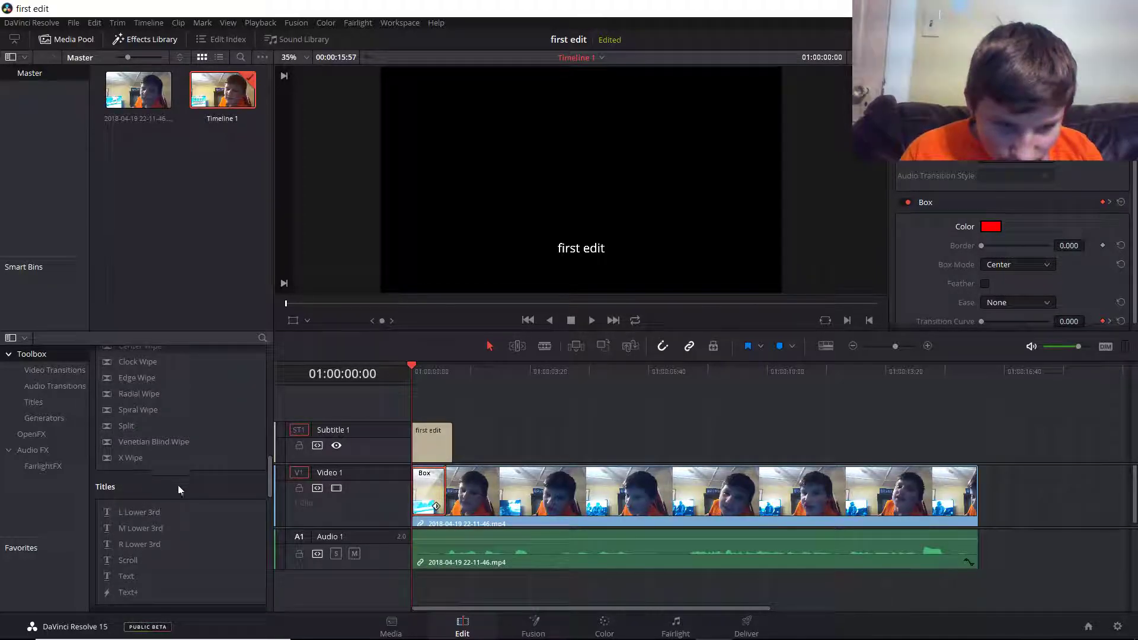
Add a second subtitle to the Subtitle 1 track above the end of the video clip, starting at 01:00:12:57.
{"action": "scroll", "coordinate": [178, 482], "scroll_direction": "down", "scroll_amount": 5}
{"action": "scroll", "coordinate": [177, 501], "scroll_direction": "down", "scroll_amount": 5}
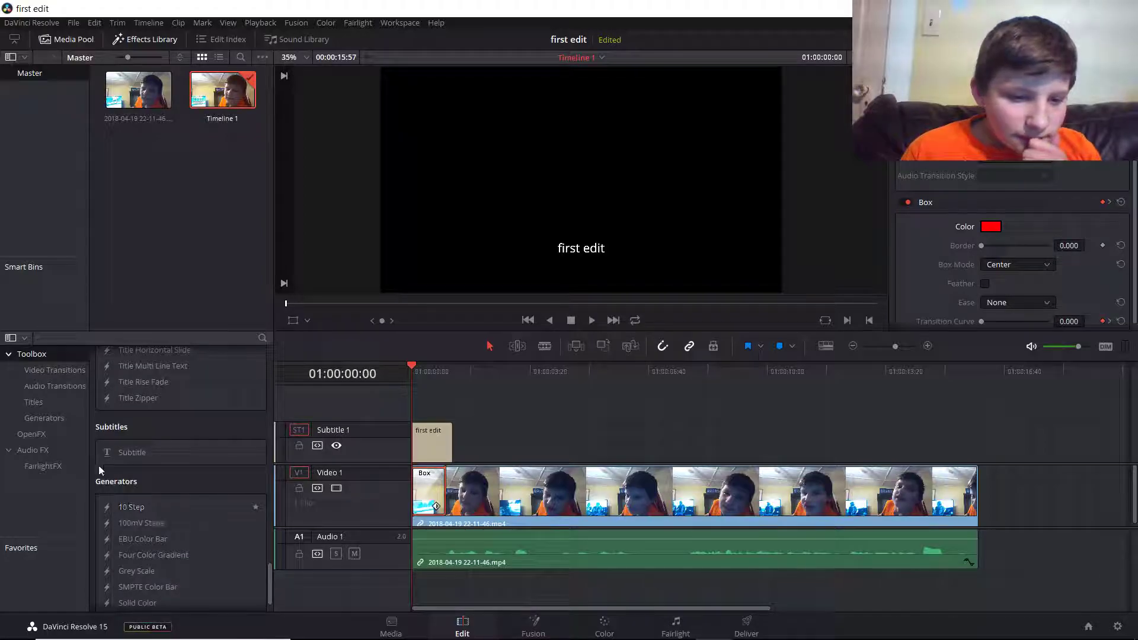
{"action": "left_click_drag", "start_coordinate": [127, 456], "coordinate": [877, 459]}
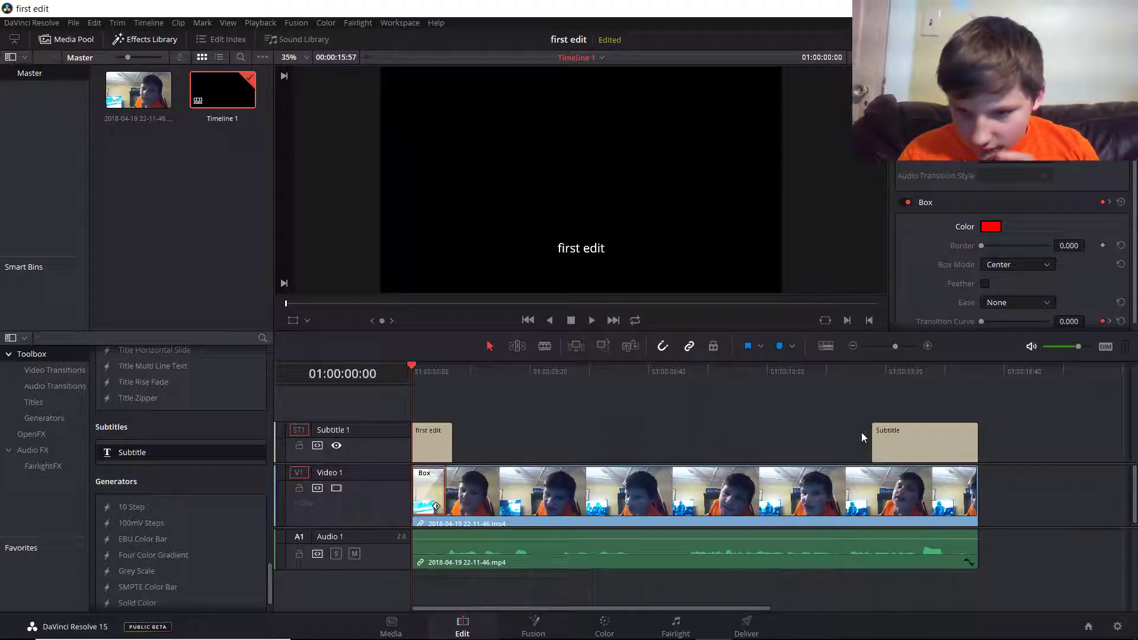
Replace the text of the second subtitle at the end of the timeline with "WHY AM I DOING THIS".
{"action": "left_click", "coordinate": [895, 428]}
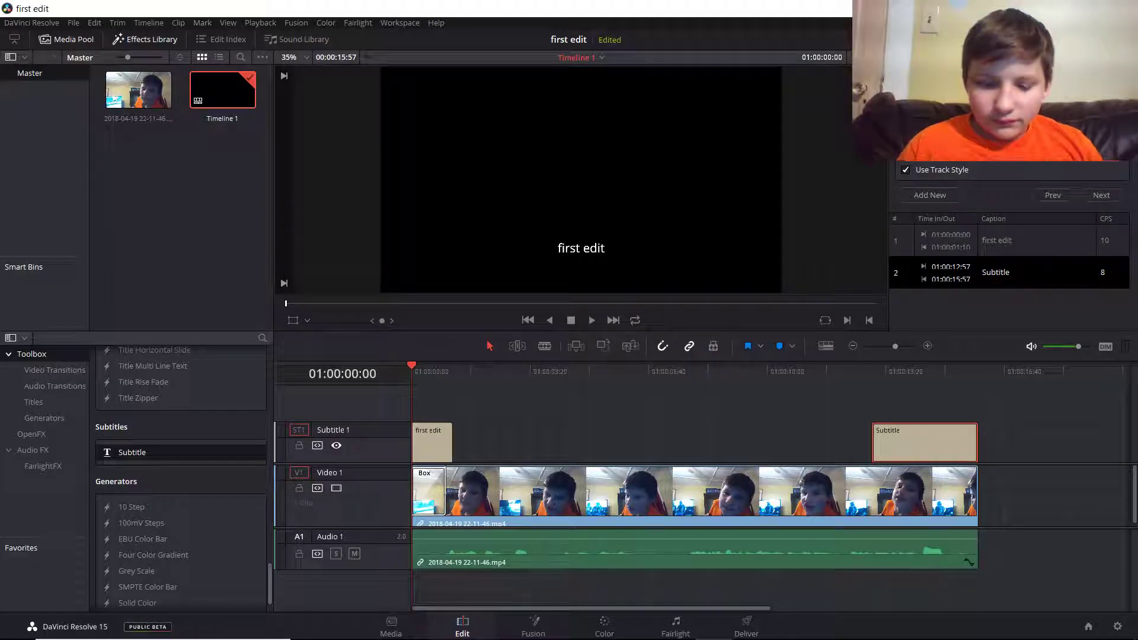
{"action": "key", "text": "BackSpace"}
{"action": "key", "text": "BackSpace"}
{"action": "key", "text": "BackSpace"}
{"action": "key", "text": "BackSpace"}
{"action": "key", "text": "BackSpace"}
{"action": "key", "text": "BackSpace"}
{"action": "key", "text": "BackSpace"}
{"action": "key", "text": "Caps_Lock"}
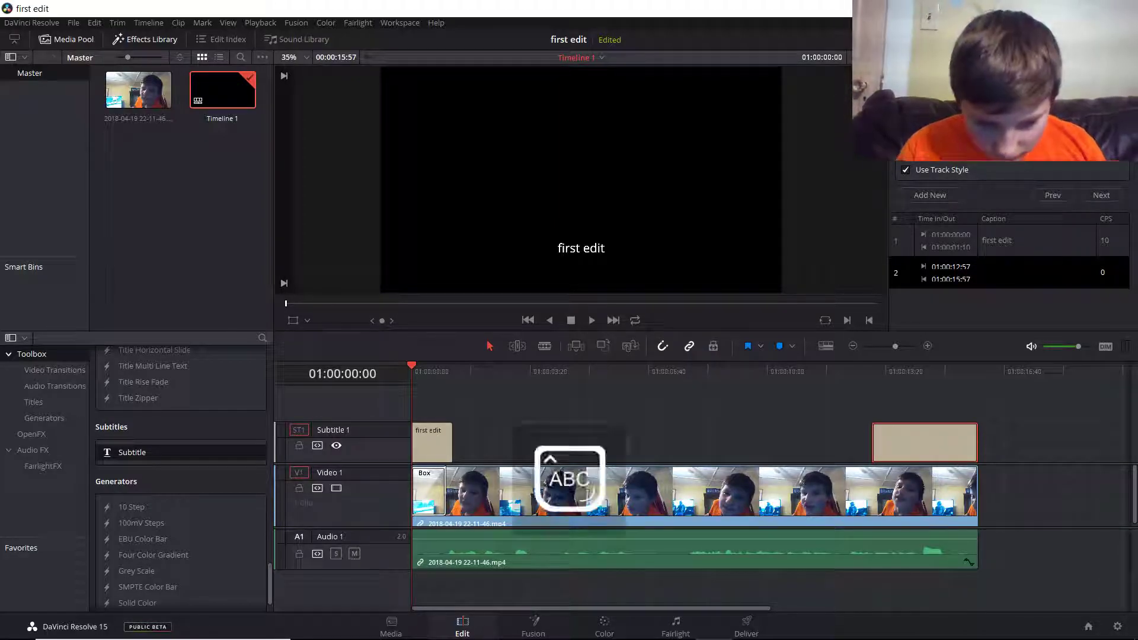
{"action": "type", "text": "WHY"}
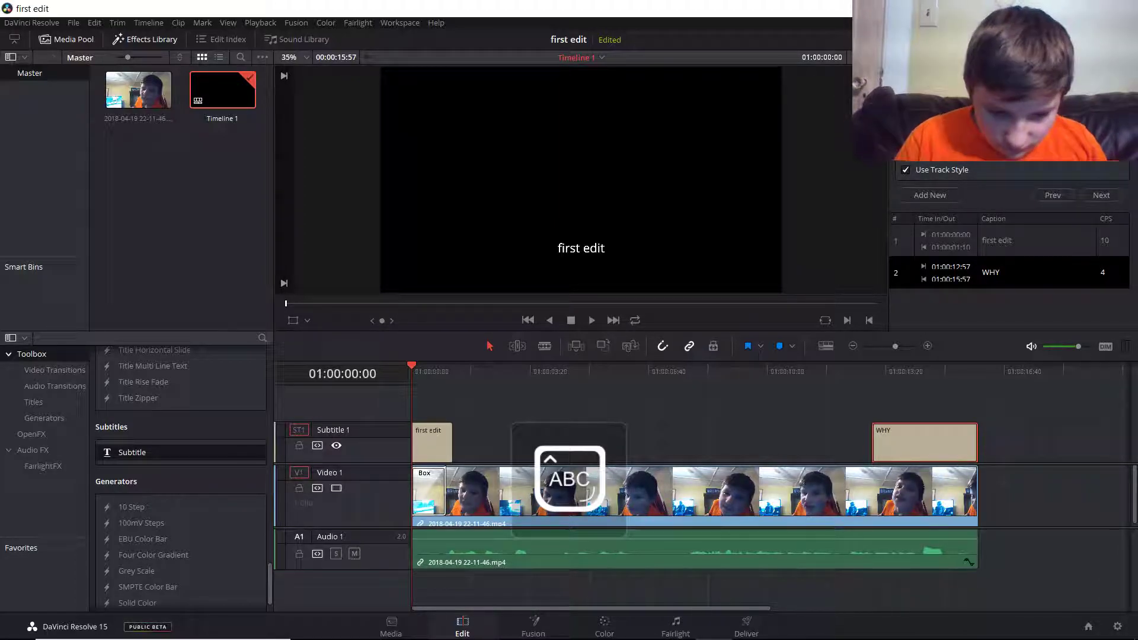
{"action": "type", "text": " AM I"}
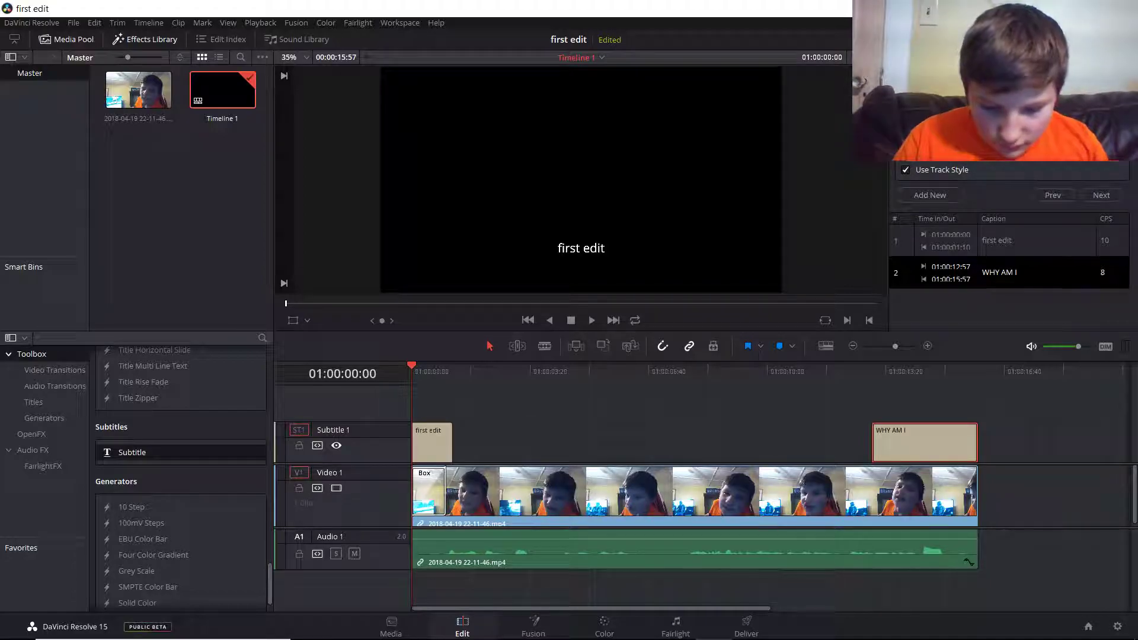
{"action": "type", "text": " DOING THIS"}
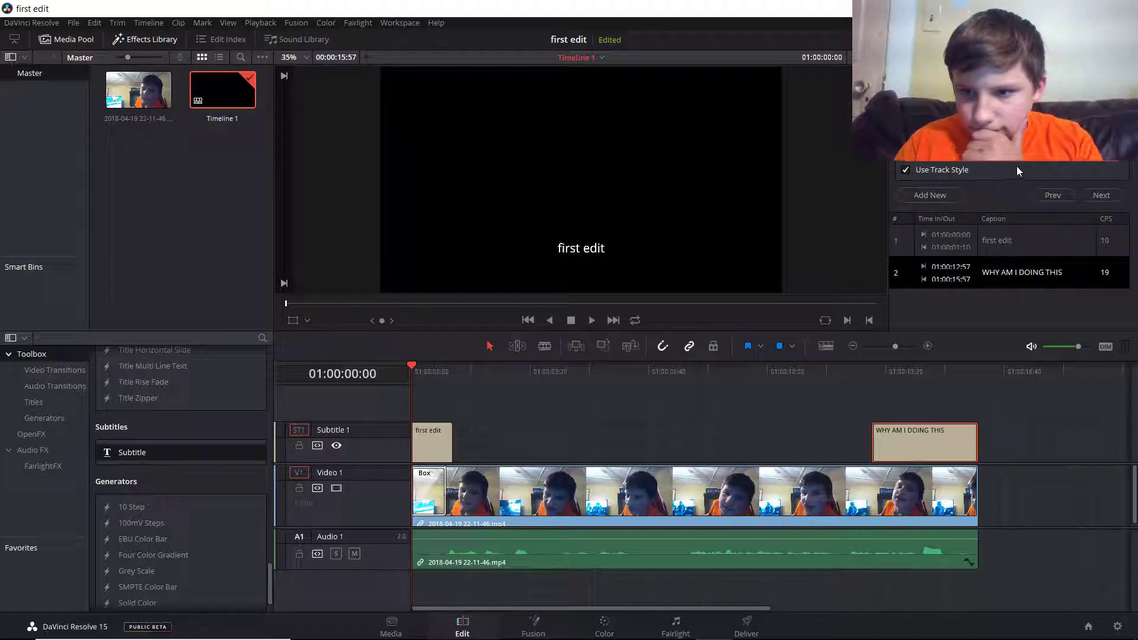
Go to the second subtitle and set the subtitle style's text colour to red (#ff0004) and its size to 126.
{"action": "left_click", "coordinate": [1100, 196]}
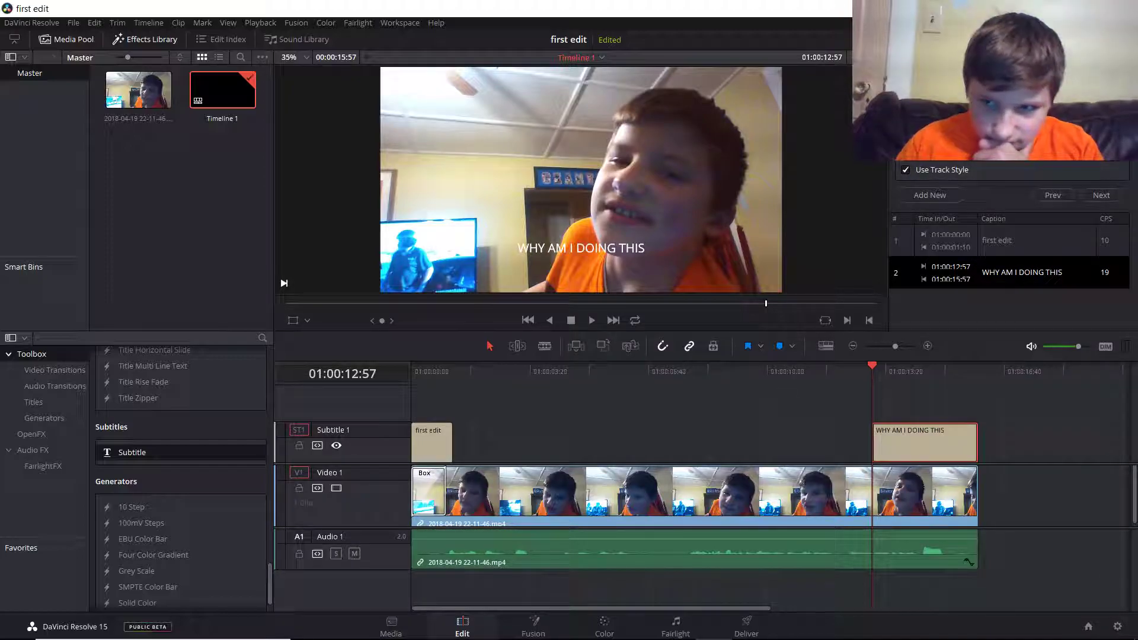
{"action": "scroll", "coordinate": [911, 259], "scroll_direction": "down", "scroll_amount": 5}
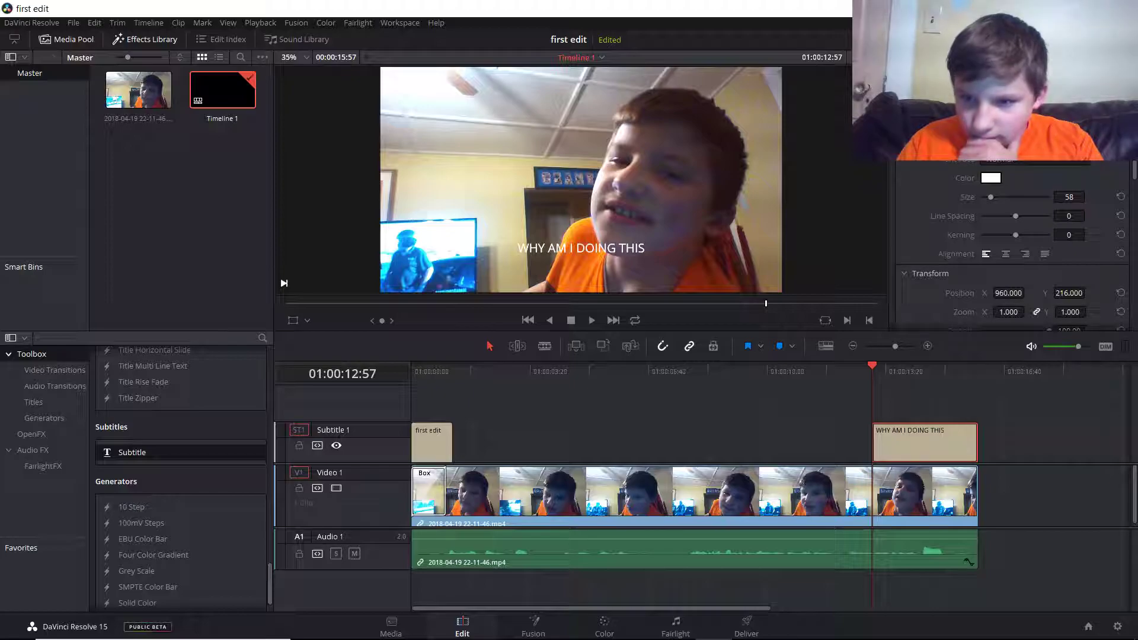
{"action": "left_click", "coordinate": [990, 178]}
{"action": "left_click_drag", "start_coordinate": [602, 221], "coordinate": [550, 205]}
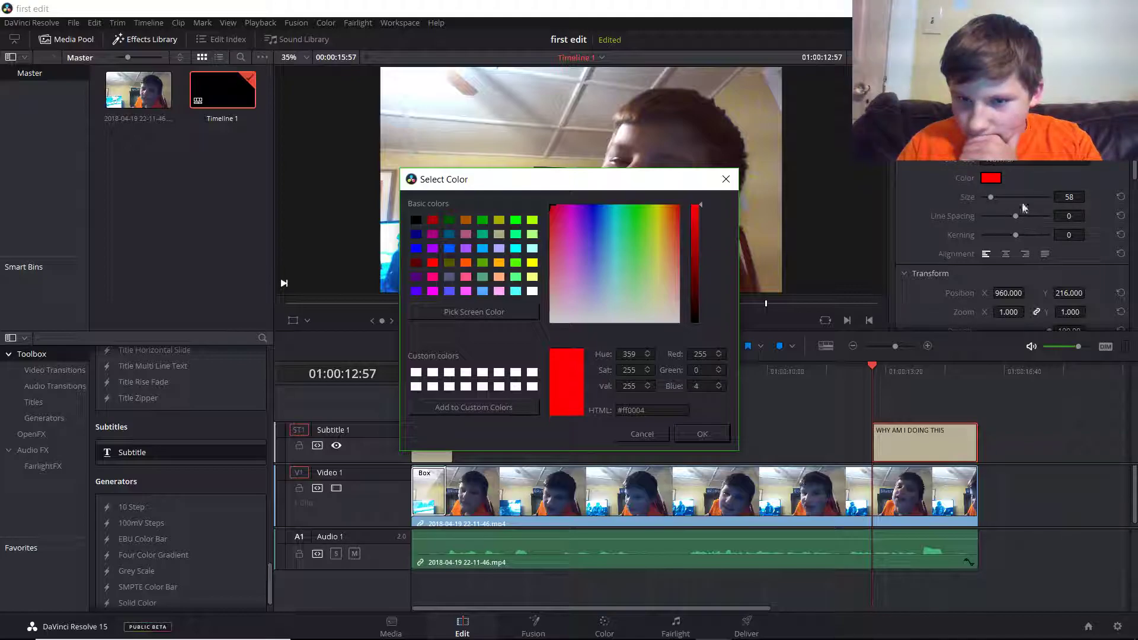
{"action": "left_click", "coordinate": [677, 435]}
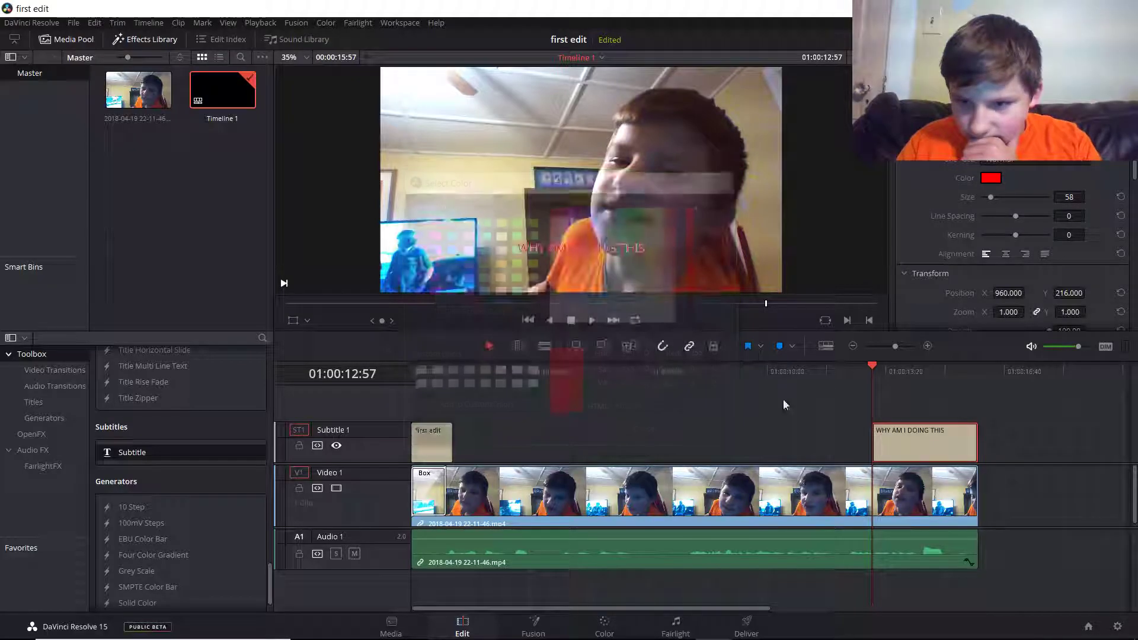
{"action": "mouse_move", "coordinate": [988, 197]}
{"action": "left_mouse_down"}
{"action": "mouse_move", "coordinate": [1021, 204]}
{"action": "mouse_move", "coordinate": [1001, 193]}
{"action": "left_mouse_up"}
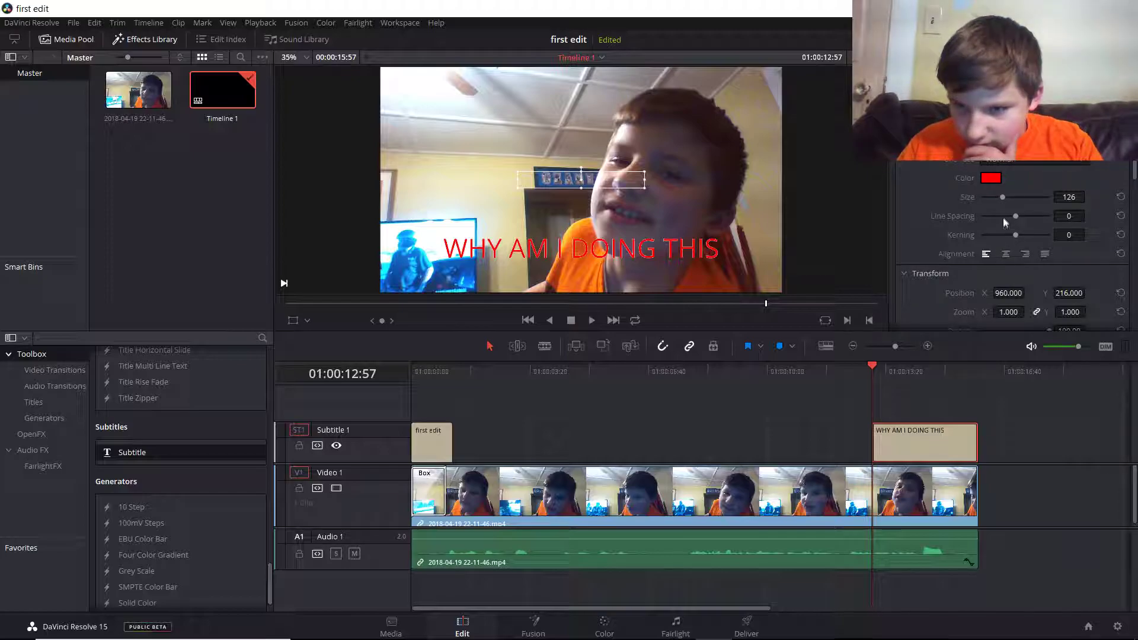
Set the subtitle style's line spacing to -46, kerning to -29 and alignment to centre, and look through its stroke and background settings.
{"action": "left_click_drag", "start_coordinate": [1014, 216], "coordinate": [1133, 222]}
{"action": "mouse_move", "coordinate": [1002, 236]}
{"action": "left_mouse_down"}
{"action": "mouse_move", "coordinate": [1032, 241]}
{"action": "mouse_move", "coordinate": [934, 218]}
{"action": "mouse_move", "coordinate": [958, 234]}
{"action": "mouse_move", "coordinate": [1005, 237]}
{"action": "left_mouse_up"}
{"action": "left_click", "coordinate": [1007, 255]}
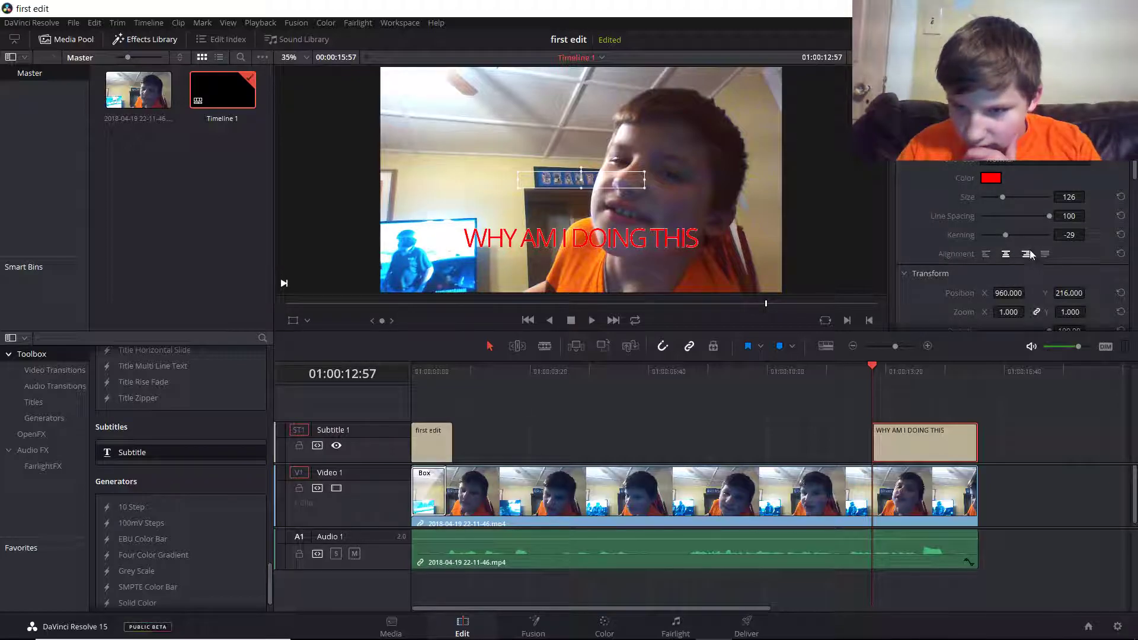
{"action": "left_click", "coordinate": [1051, 266]}
{"action": "left_click", "coordinate": [1045, 254]}
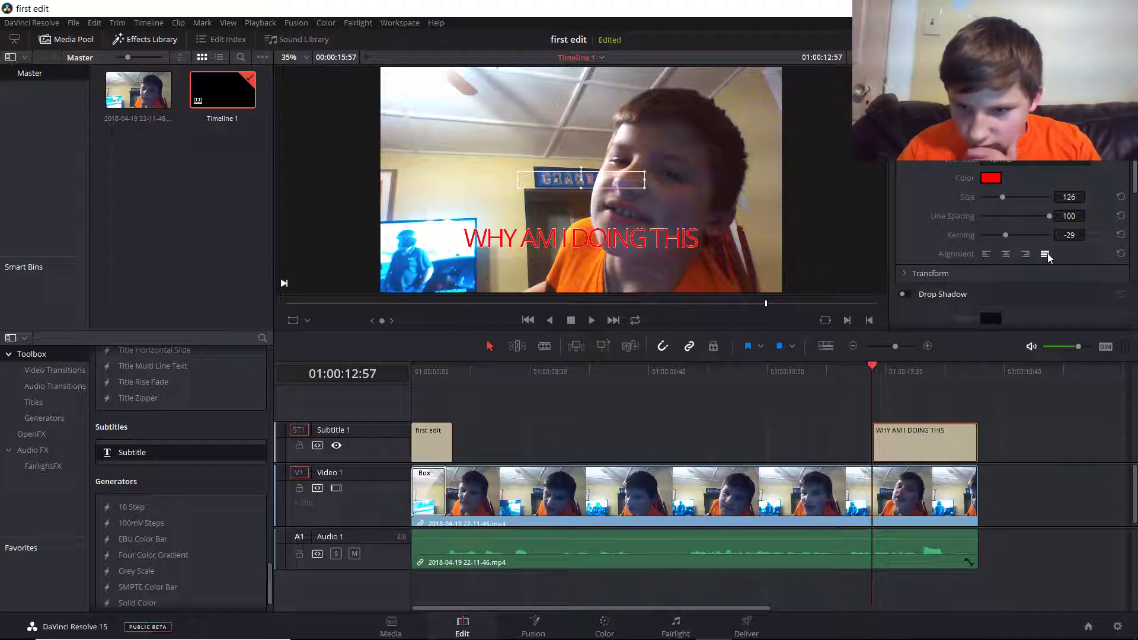
{"action": "left_click_drag", "start_coordinate": [1048, 215], "coordinate": [995, 234]}
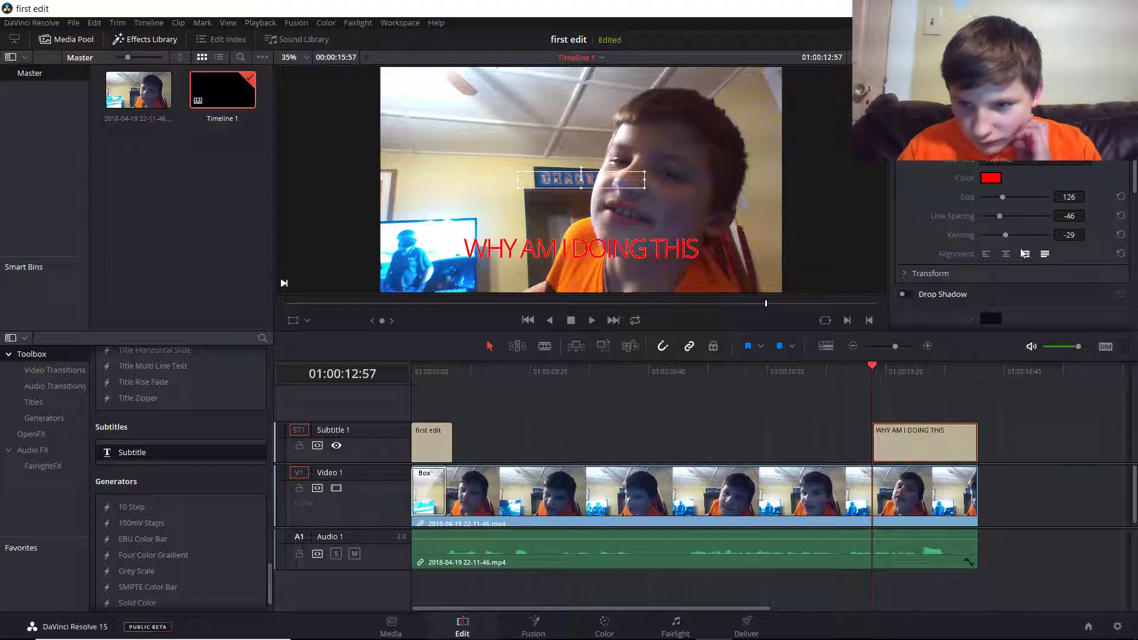
{"action": "left_click", "coordinate": [1005, 253]}
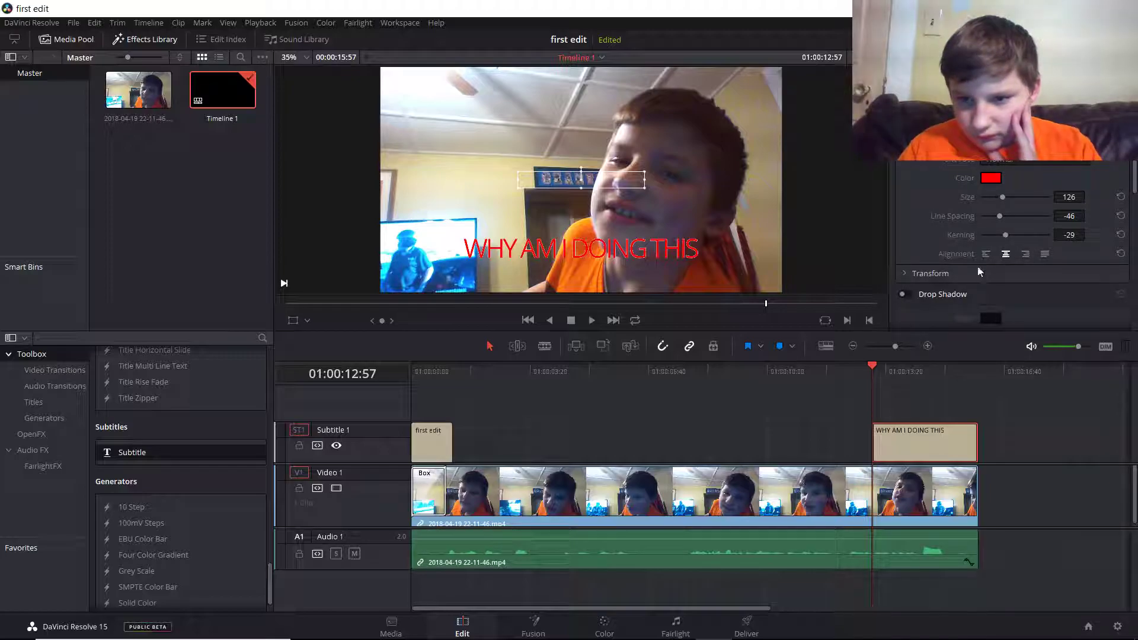
{"action": "scroll", "coordinate": [957, 294], "scroll_direction": "down", "scroll_amount": 4}
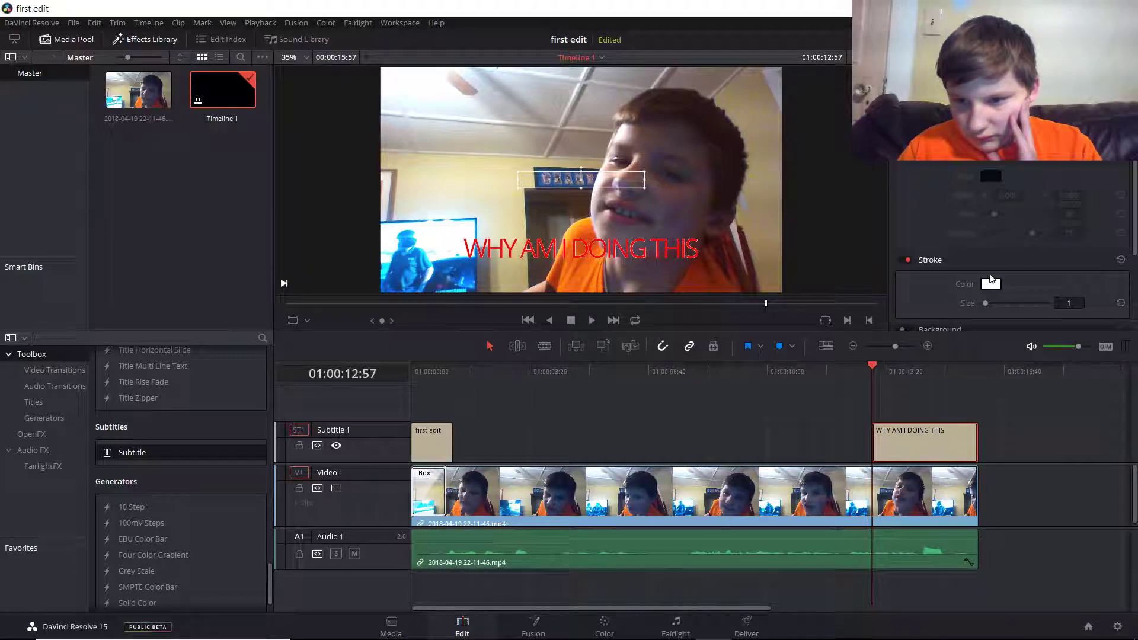
{"action": "scroll", "coordinate": [985, 265], "scroll_direction": "down", "scroll_amount": 2}
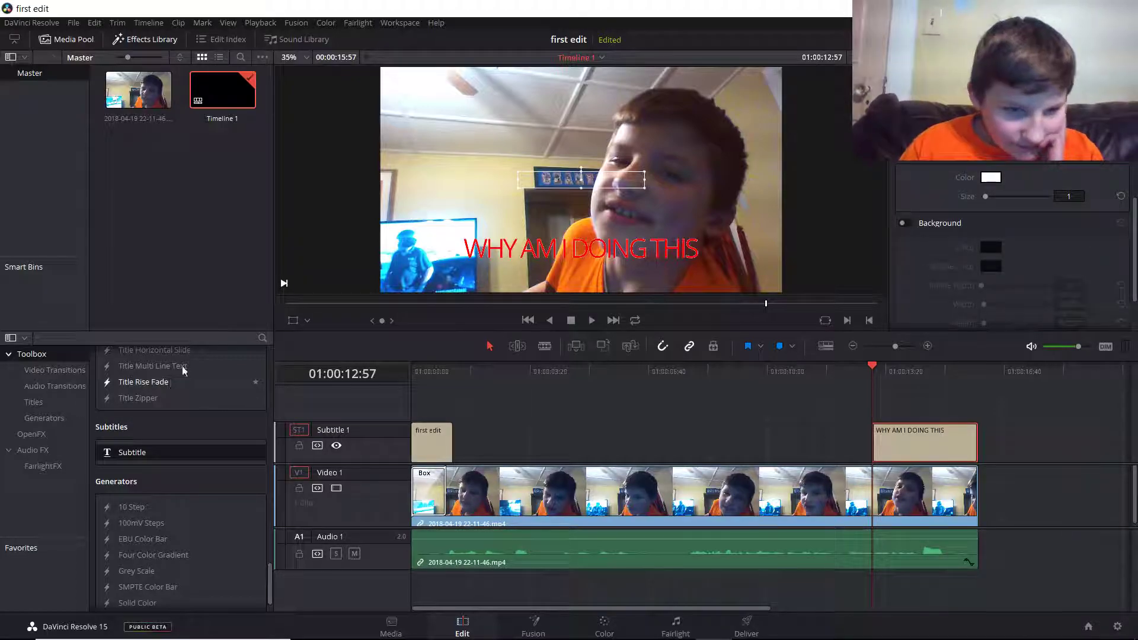
Browse the generators, titles, audio effects and OpenFX filters, apply Box Blur to the video clip, and play back the result.
{"action": "left_click", "coordinate": [31, 418]}
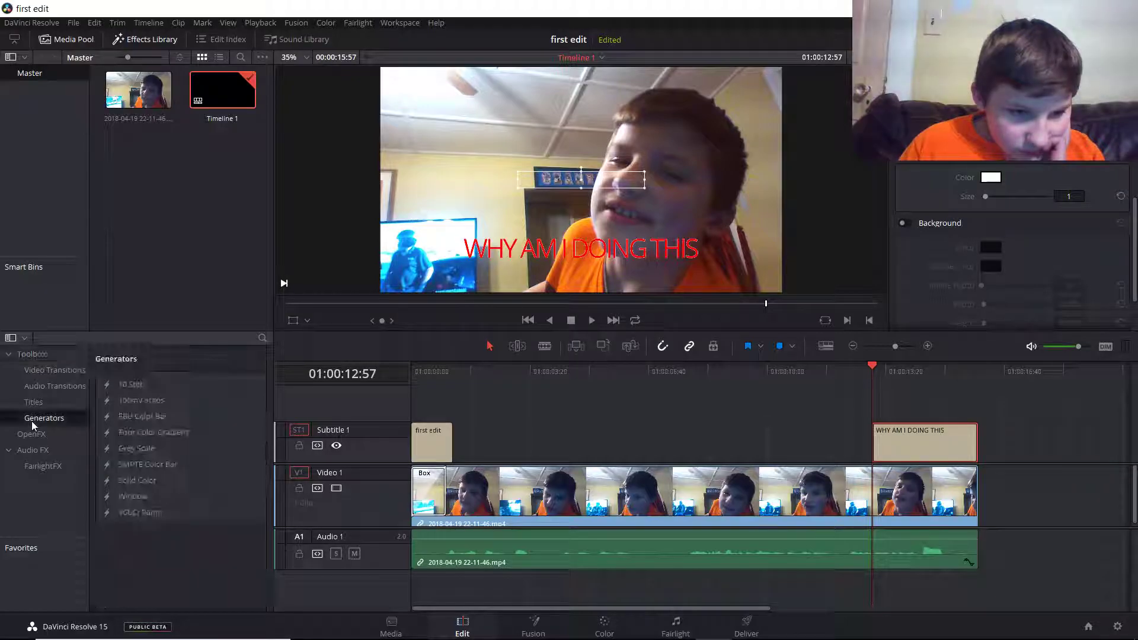
{"action": "left_click", "coordinate": [59, 402]}
{"action": "left_click", "coordinate": [42, 449]}
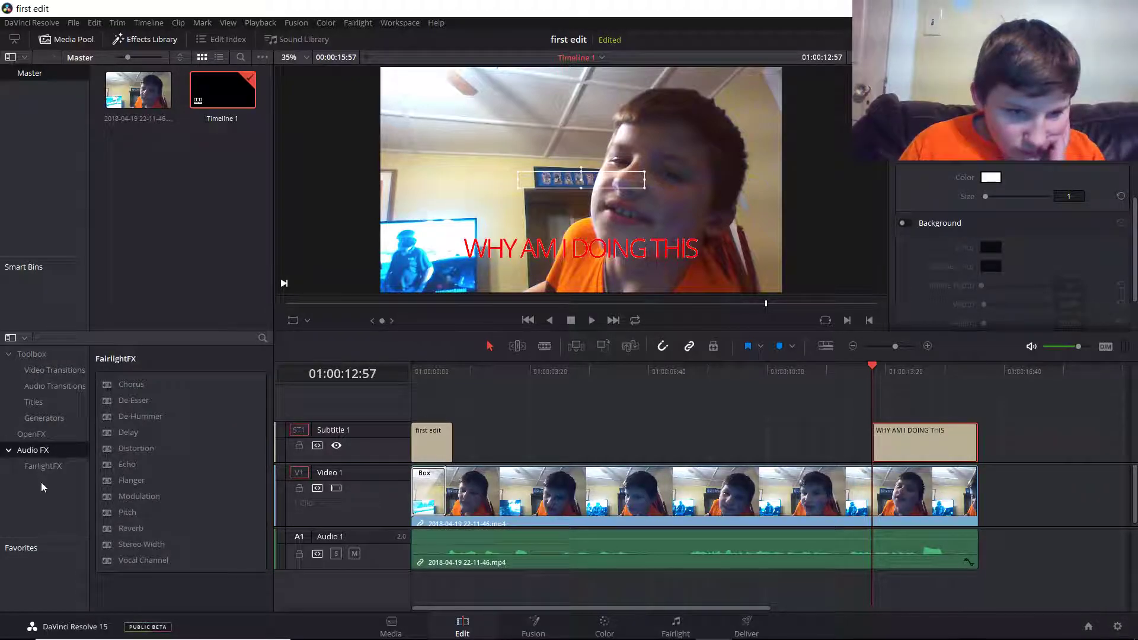
{"action": "left_click", "coordinate": [46, 437]}
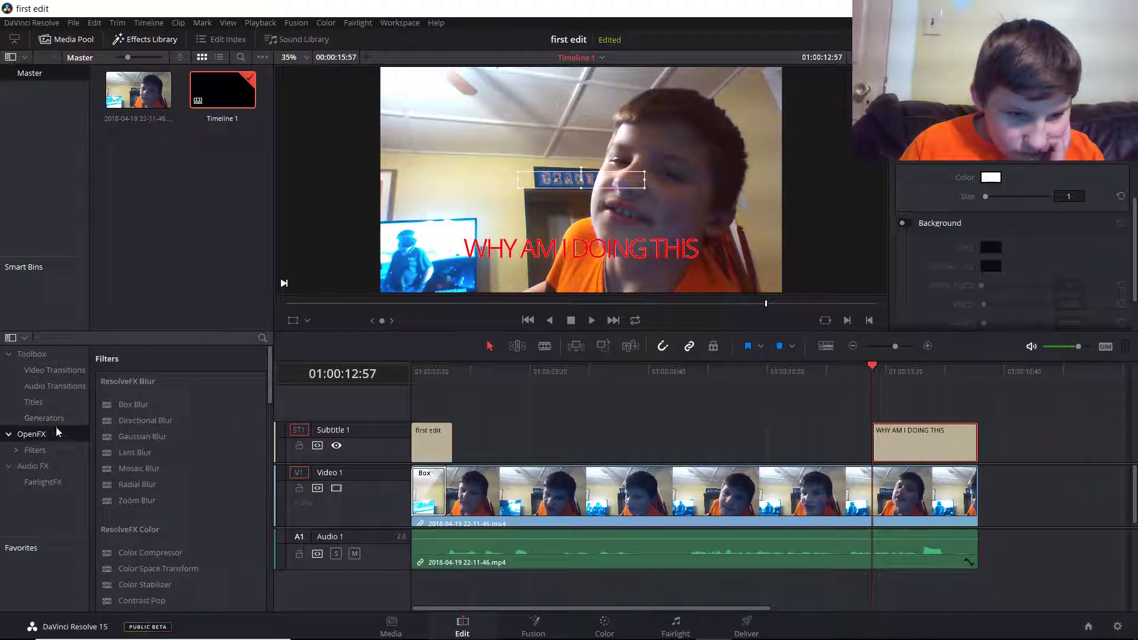
{"action": "left_click_drag", "start_coordinate": [151, 408], "coordinate": [450, 474]}
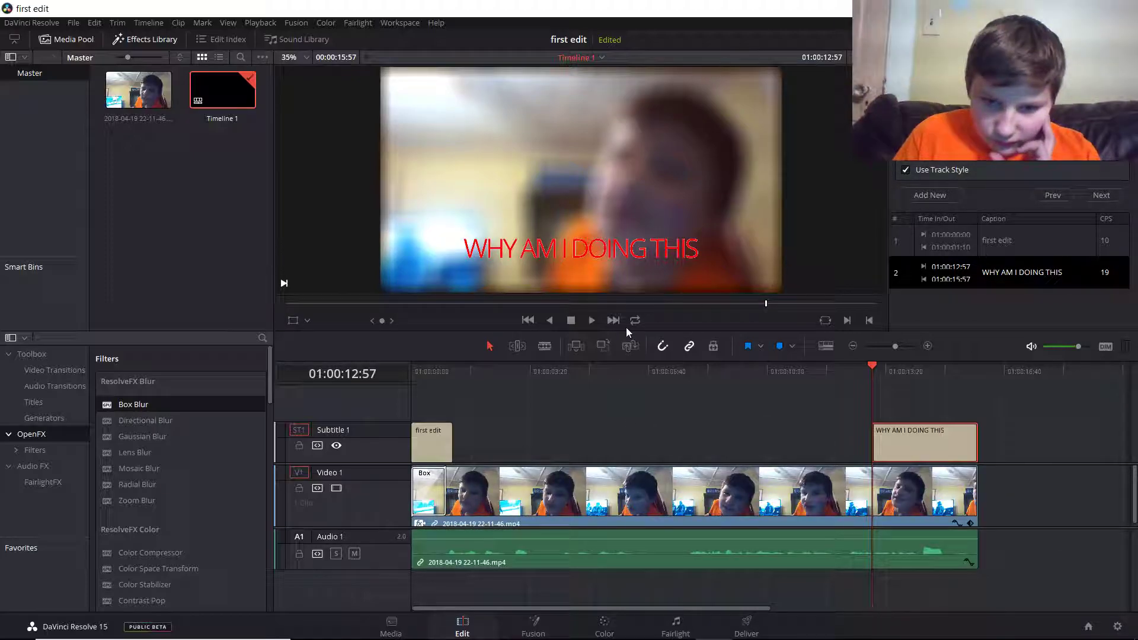
{"action": "left_click", "coordinate": [593, 321]}
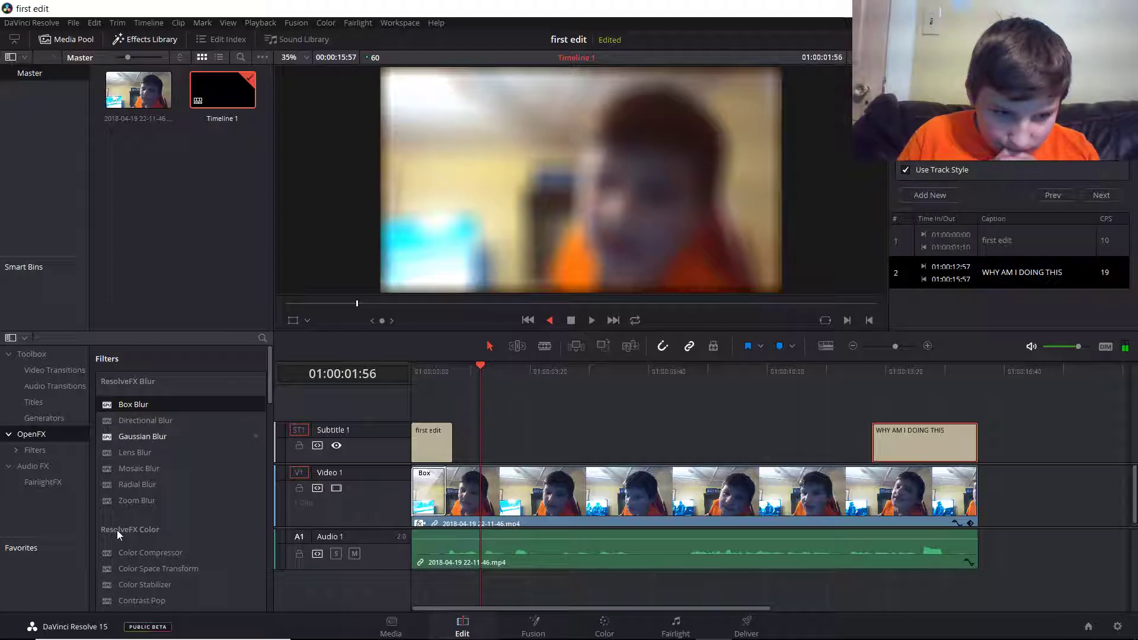
Open the blurred clip from the Video 1 track in the source viewer.
{"action": "left_click", "coordinate": [463, 476]}
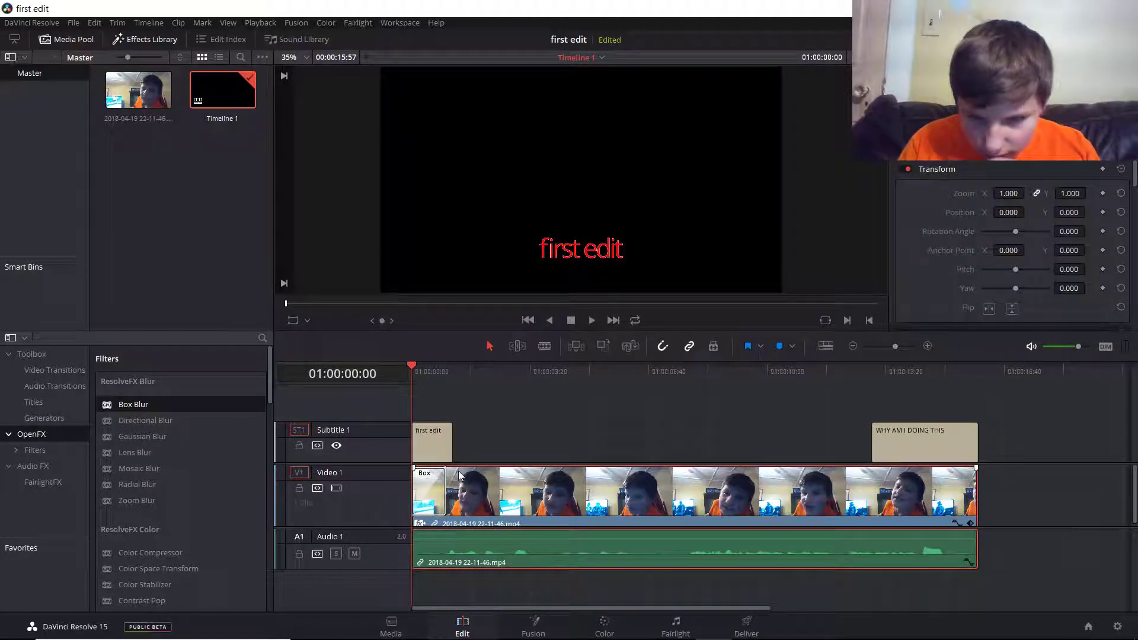
{"action": "double_click", "coordinate": [460, 476]}
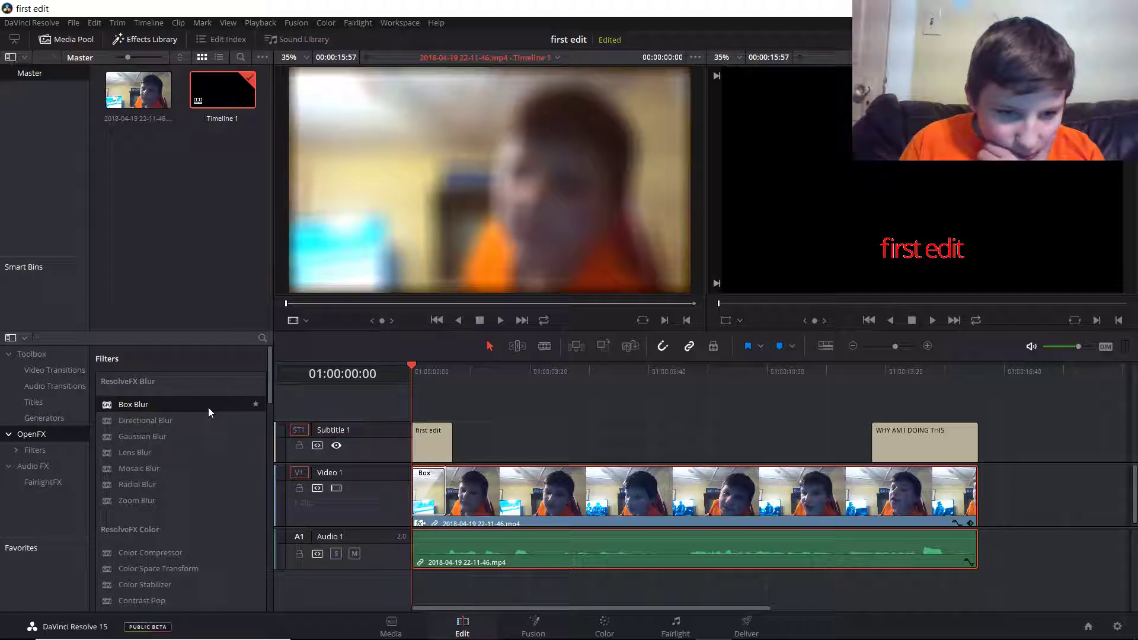
{"action": "left_click_drag", "start_coordinate": [209, 407], "coordinate": [129, 442]}
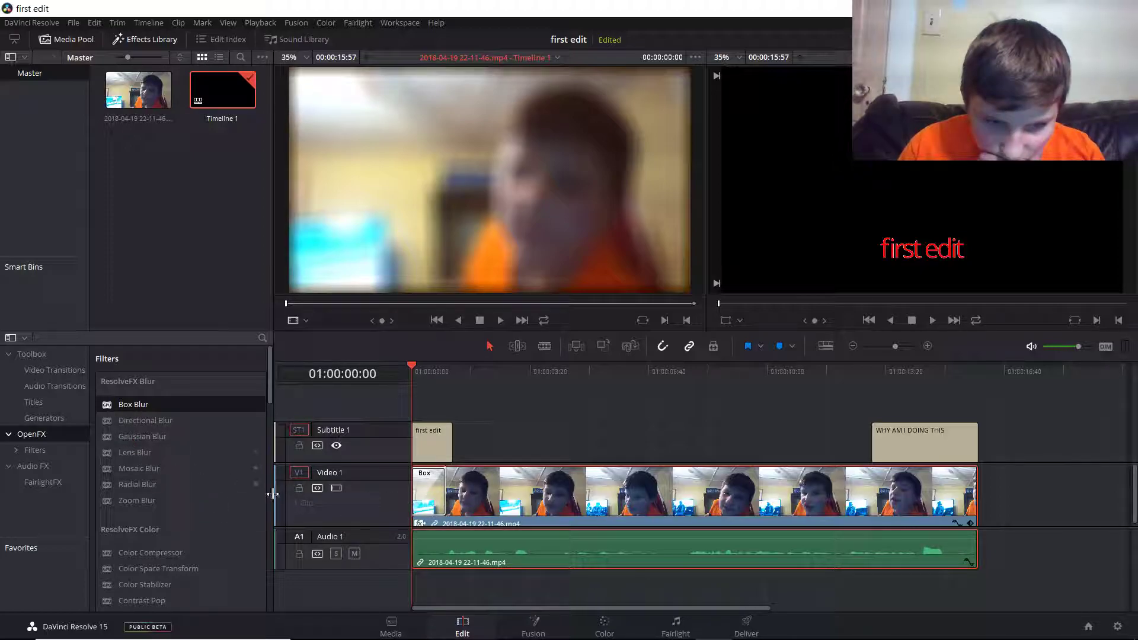
Toggle the Video 1 track's output off and back on, and reselect the video clip.
{"action": "left_click", "coordinate": [341, 491]}
{"action": "left_click", "coordinate": [341, 491]}
{"action": "left_click", "coordinate": [339, 490]}
{"action": "left_click", "coordinate": [338, 489]}
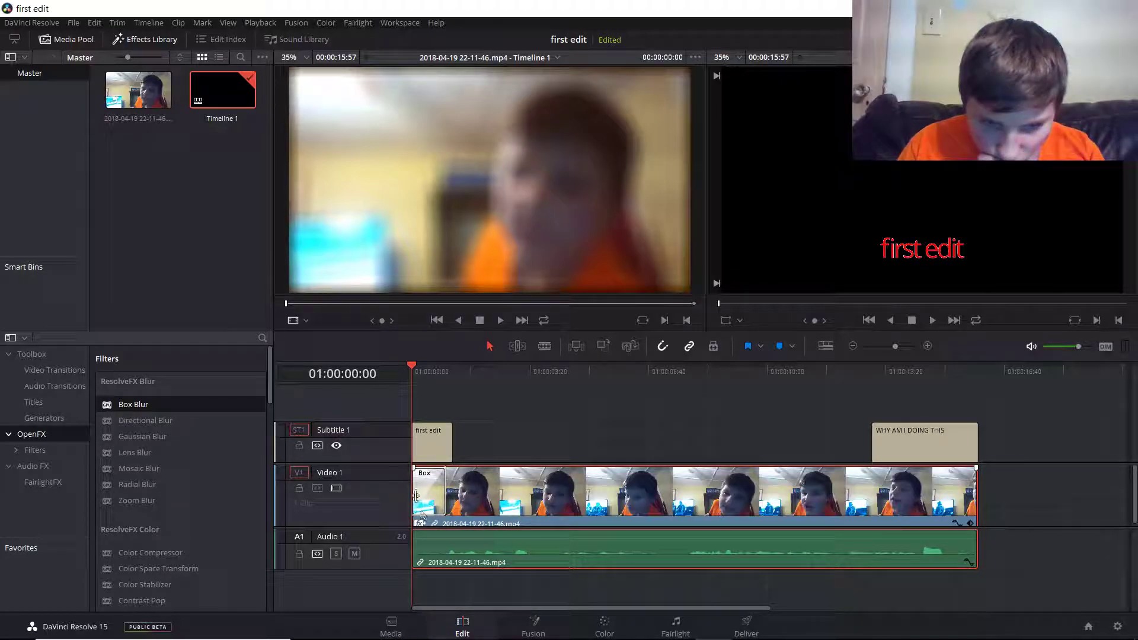
{"action": "left_click", "coordinate": [444, 486]}
{"action": "left_click", "coordinate": [454, 485]}
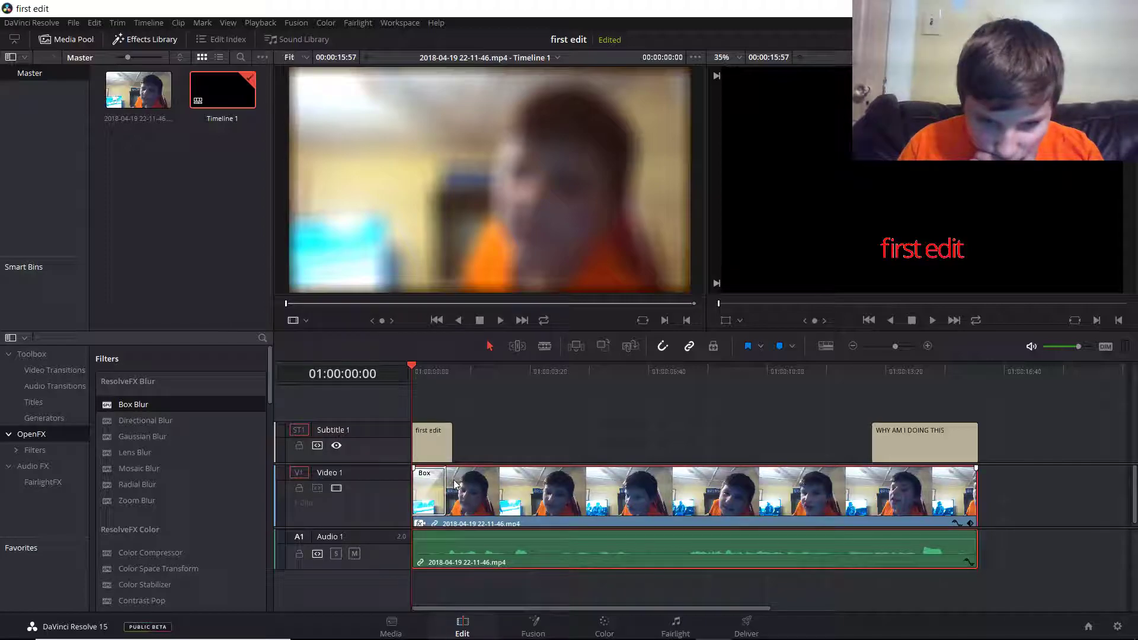
{"action": "right_click", "coordinate": [454, 484]}
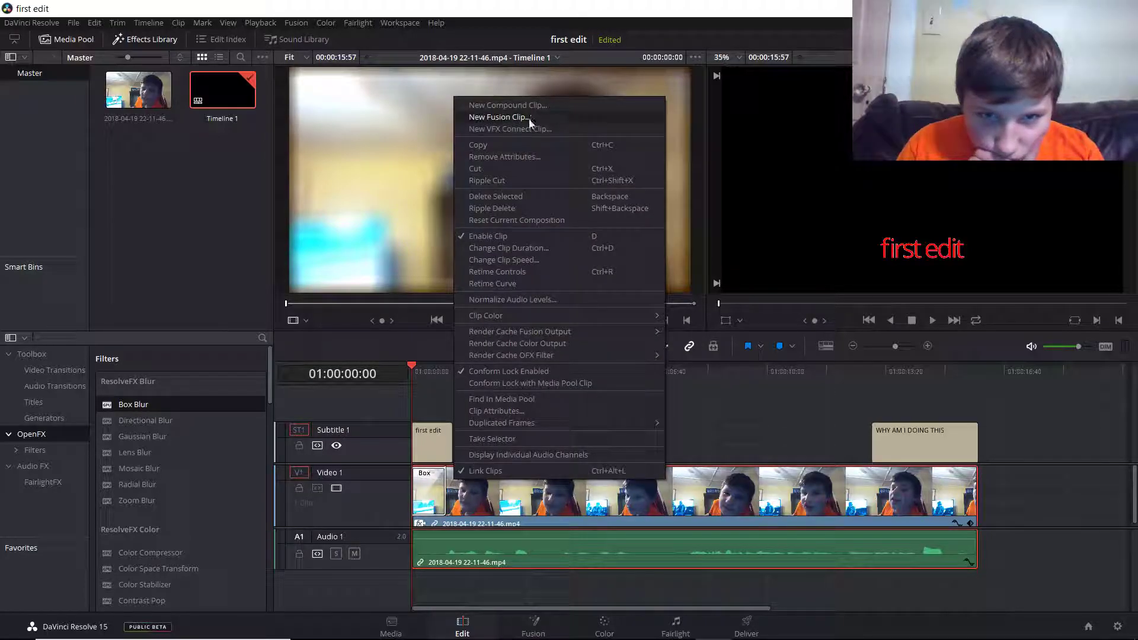
{"action": "left_click", "coordinate": [529, 161]}
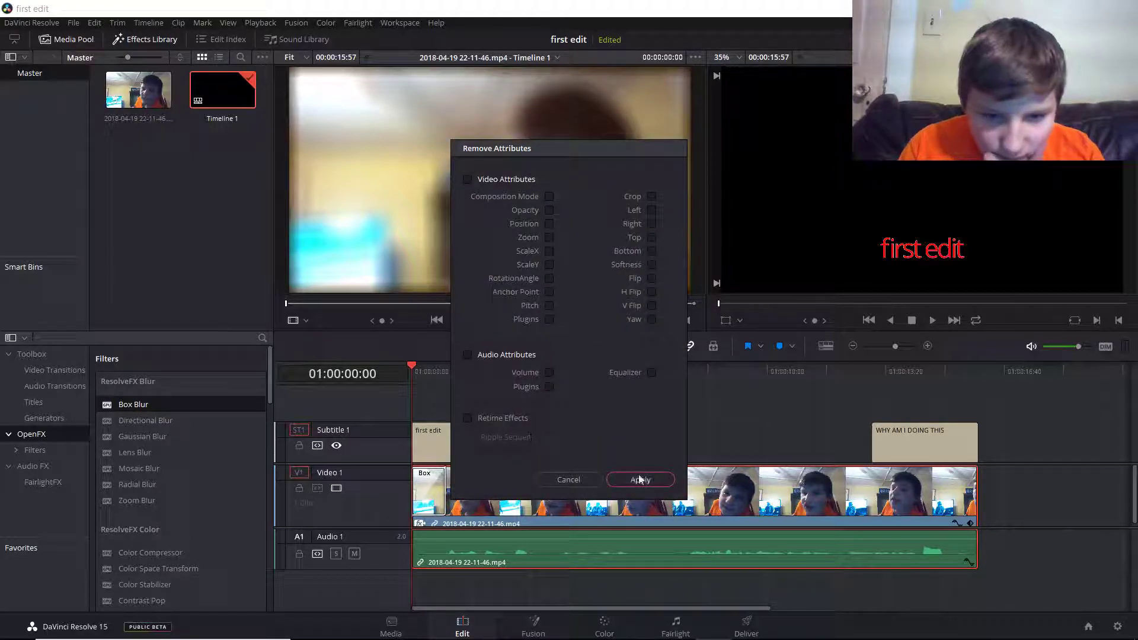
{"action": "left_click", "coordinate": [569, 479]}
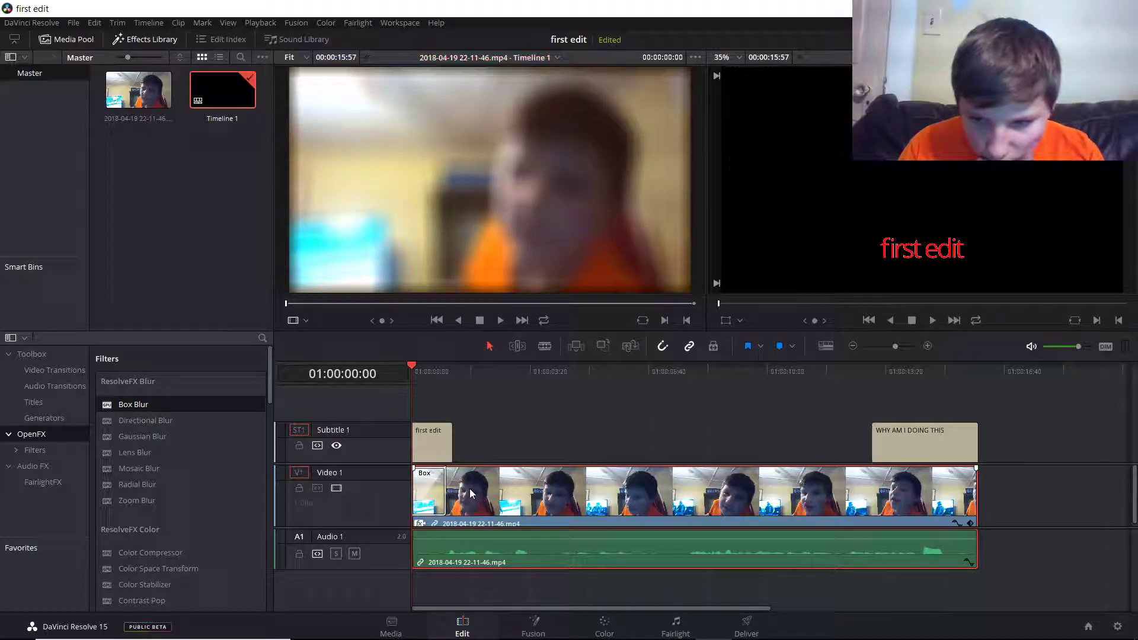
{"action": "right_click", "coordinate": [589, 496]}
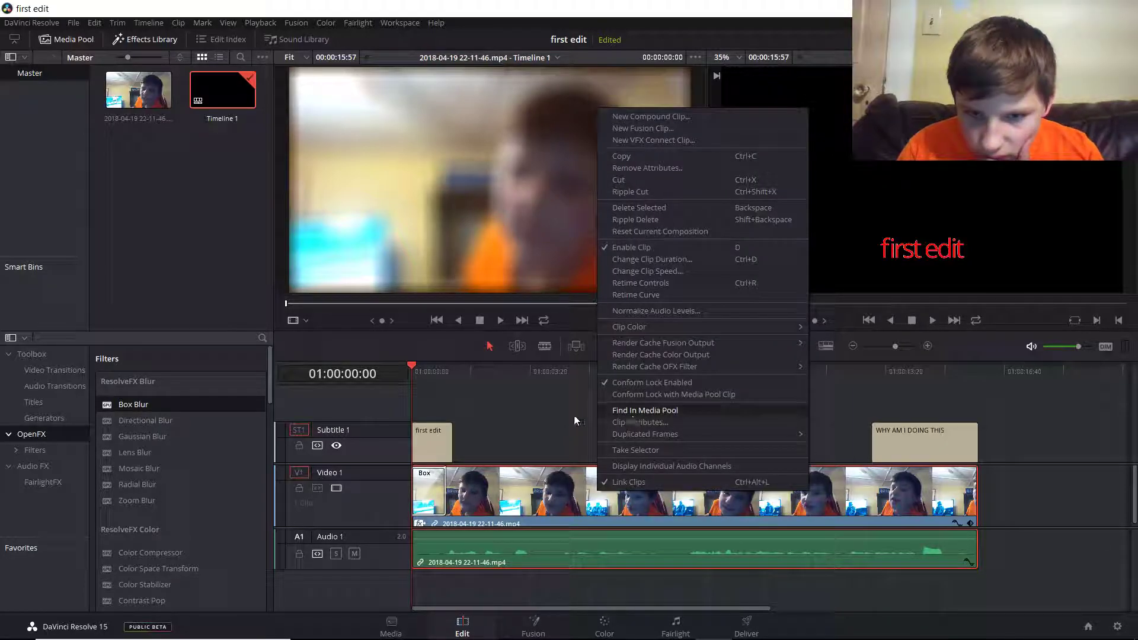
{"action": "left_click", "coordinate": [461, 233]}
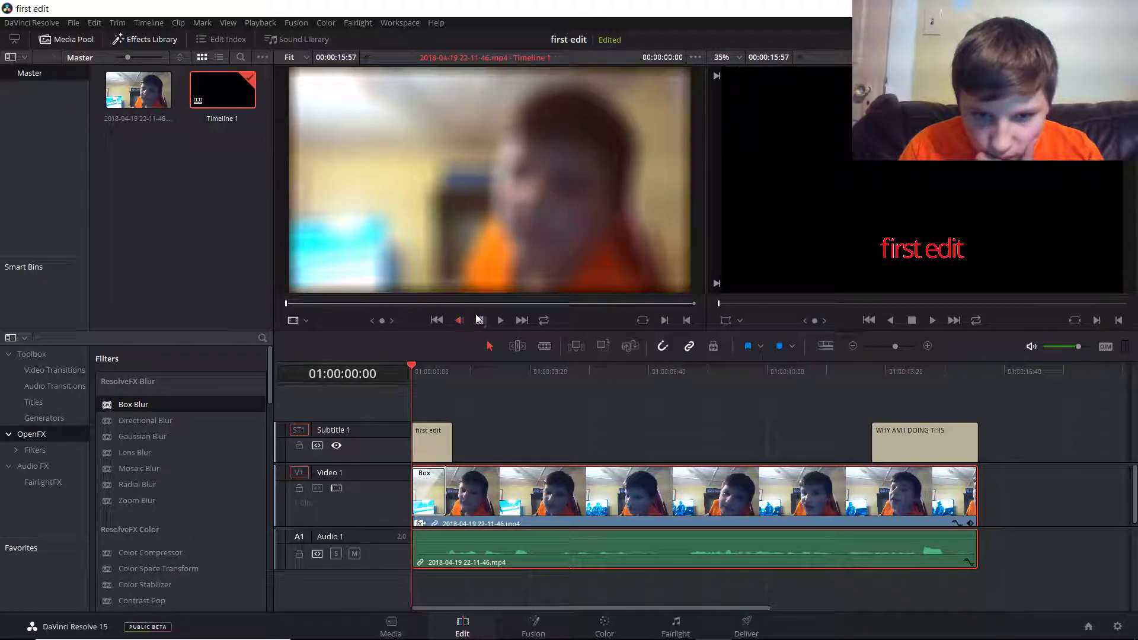
Preview the blurred clip in the source viewer, playing it in reverse from its end, scrubbing to its start and playing it forwards.
{"action": "left_click", "coordinate": [522, 320]}
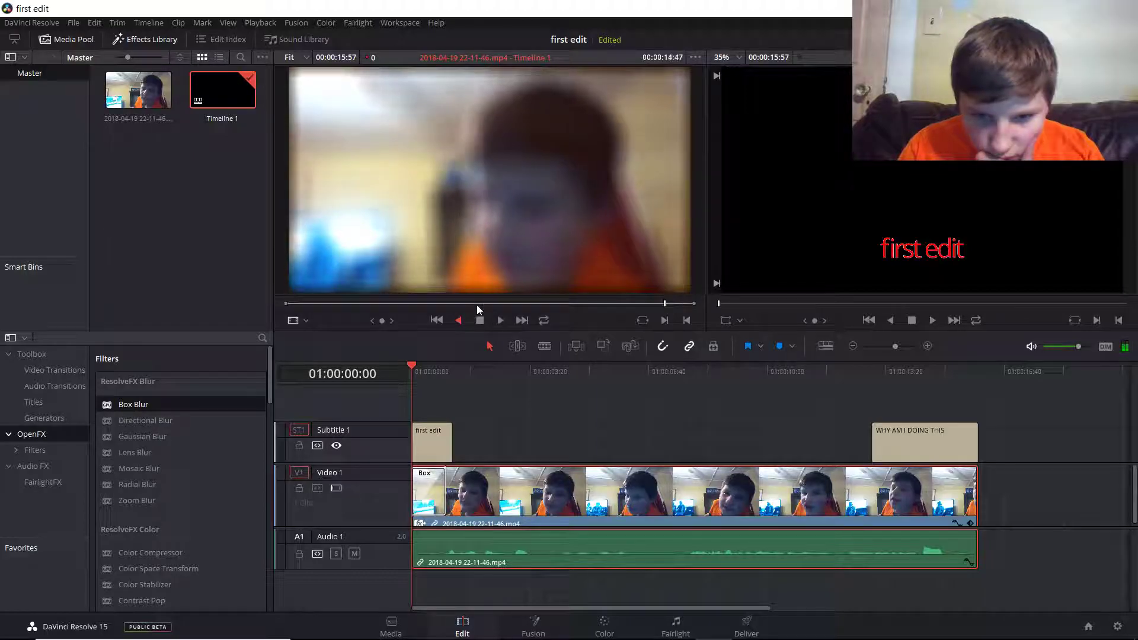
{"action": "key", "text": "j"}
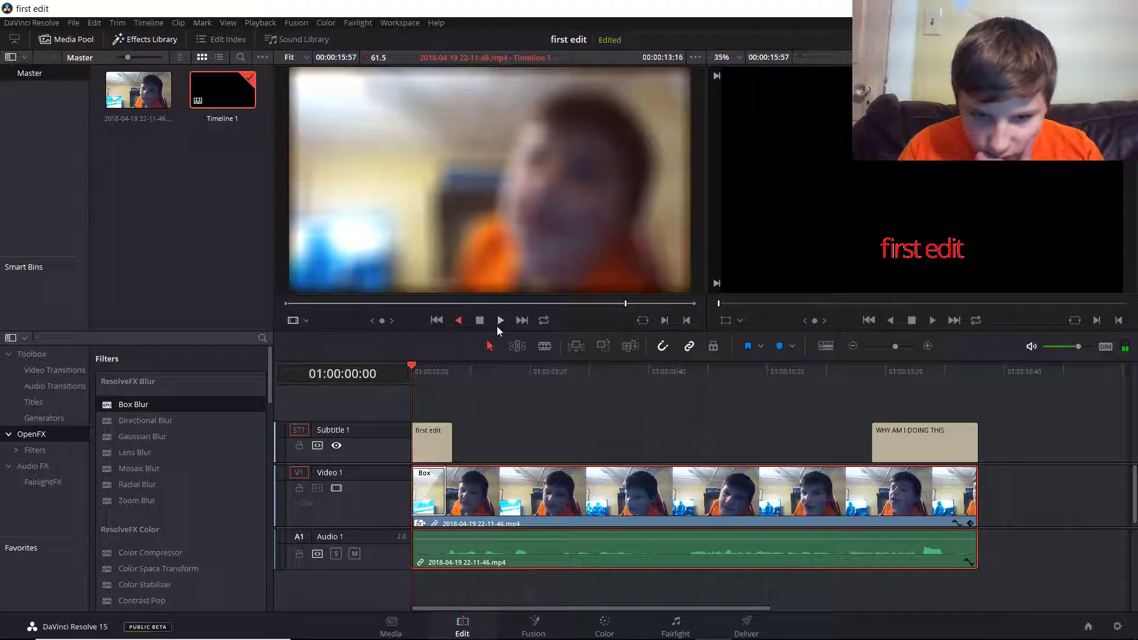
{"action": "left_click_drag", "start_coordinate": [571, 303], "coordinate": [258, 300]}
{"action": "key", "text": "j"}
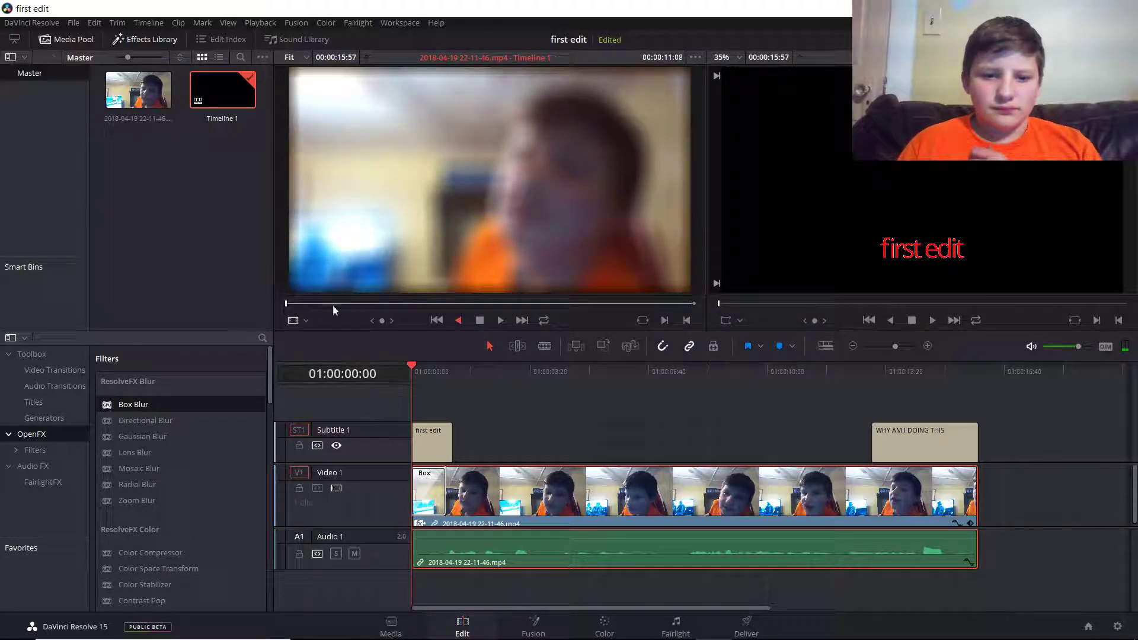
{"action": "left_click", "coordinate": [501, 320]}
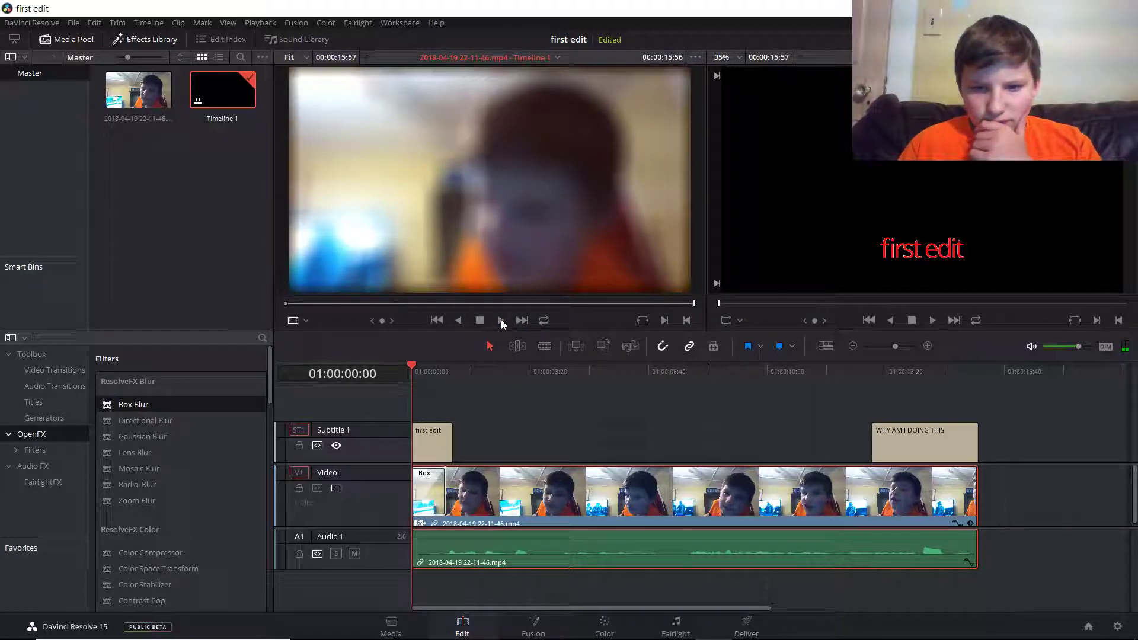
Rewind the source viewer to the clip's start, and play the timeline forwards and in reverse to check the result.
{"action": "left_click_drag", "start_coordinate": [693, 306], "coordinate": [130, 293]}
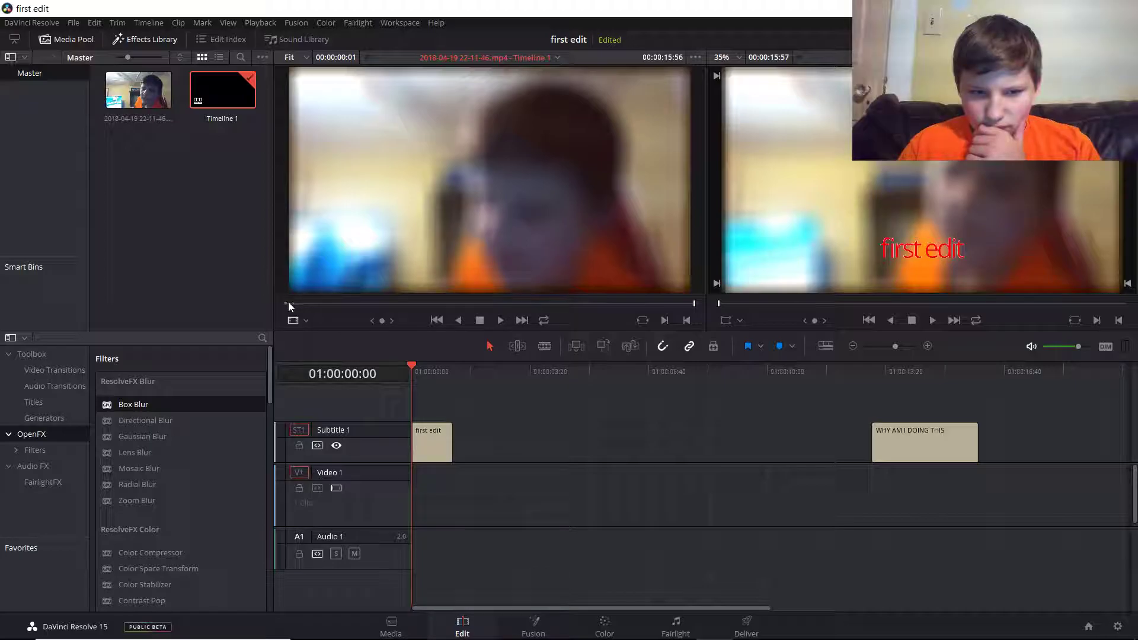
{"action": "left_click", "coordinate": [931, 322]}
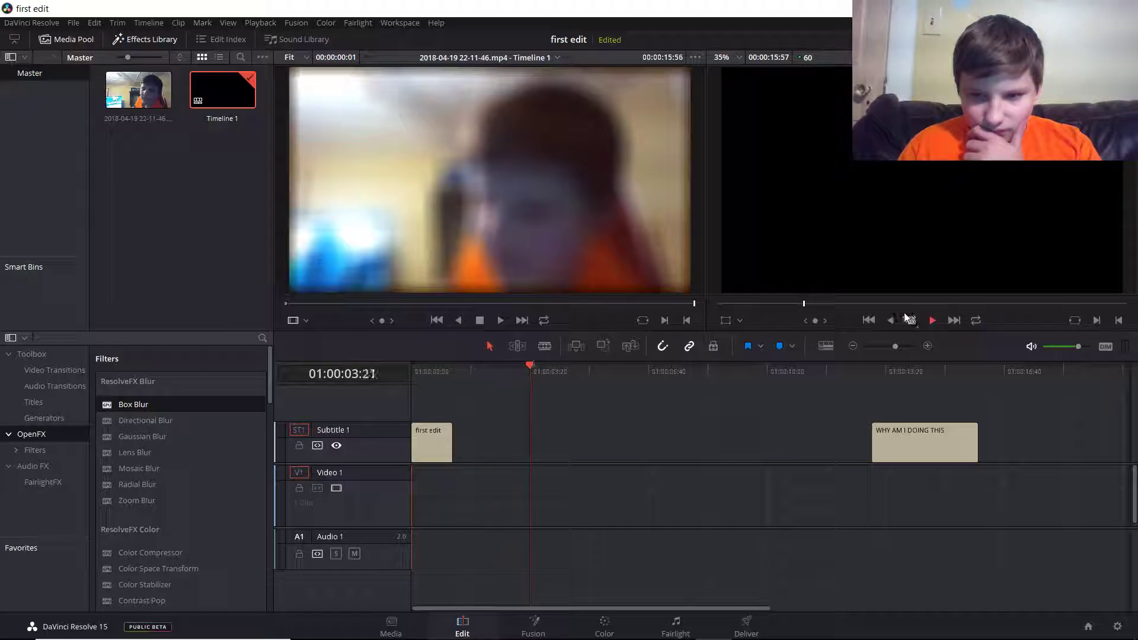
{"action": "left_click", "coordinate": [887, 325]}
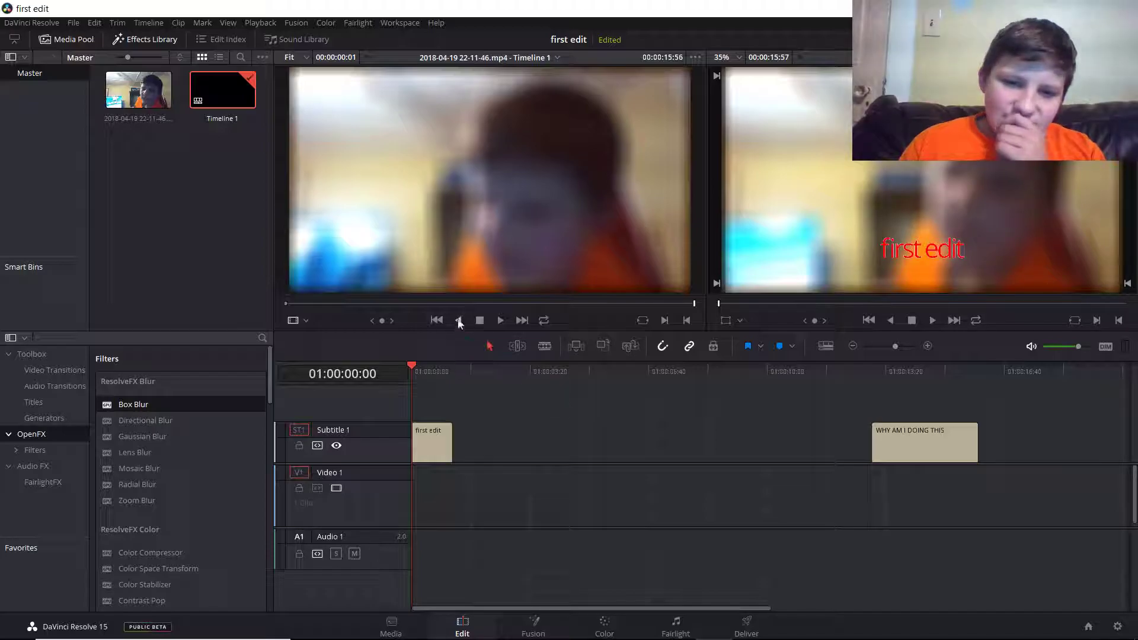
{"action": "left_click", "coordinate": [286, 304]}
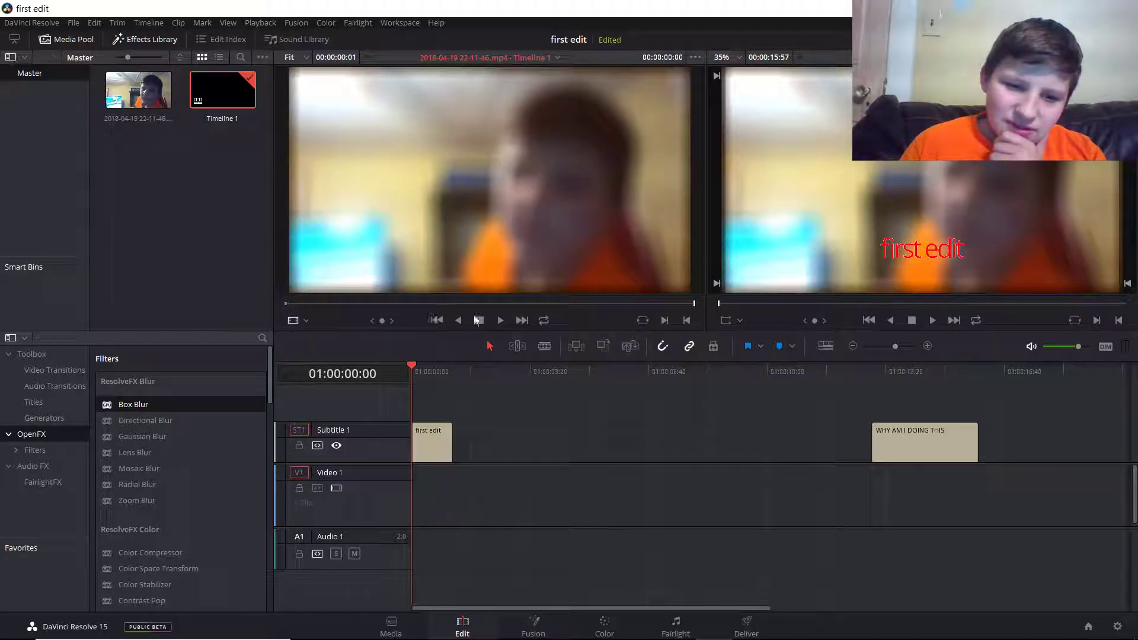
{"action": "left_click_drag", "start_coordinate": [694, 305], "coordinate": [692, 307]}
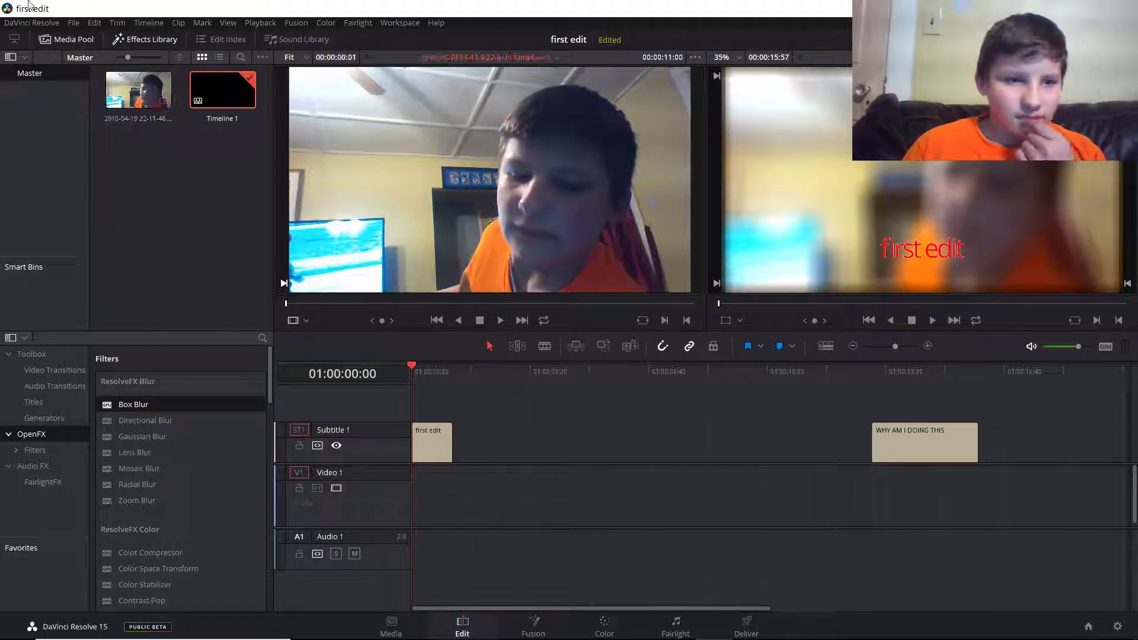
{"action": "left_click", "coordinate": [74, 23]}
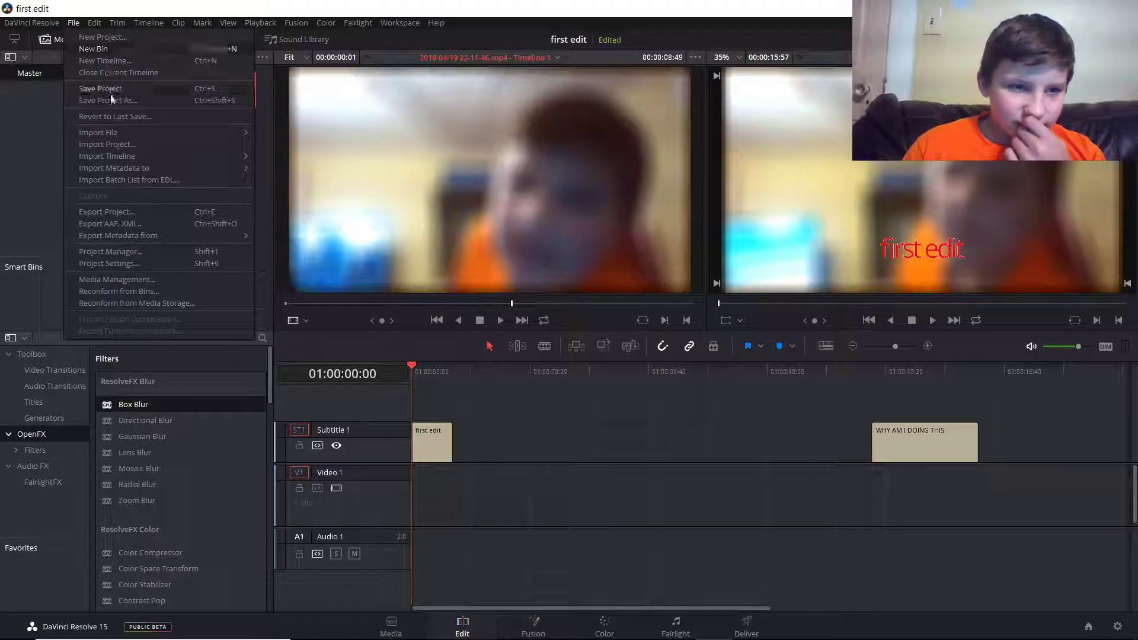
{"action": "mouse_move", "coordinate": [119, 133]}
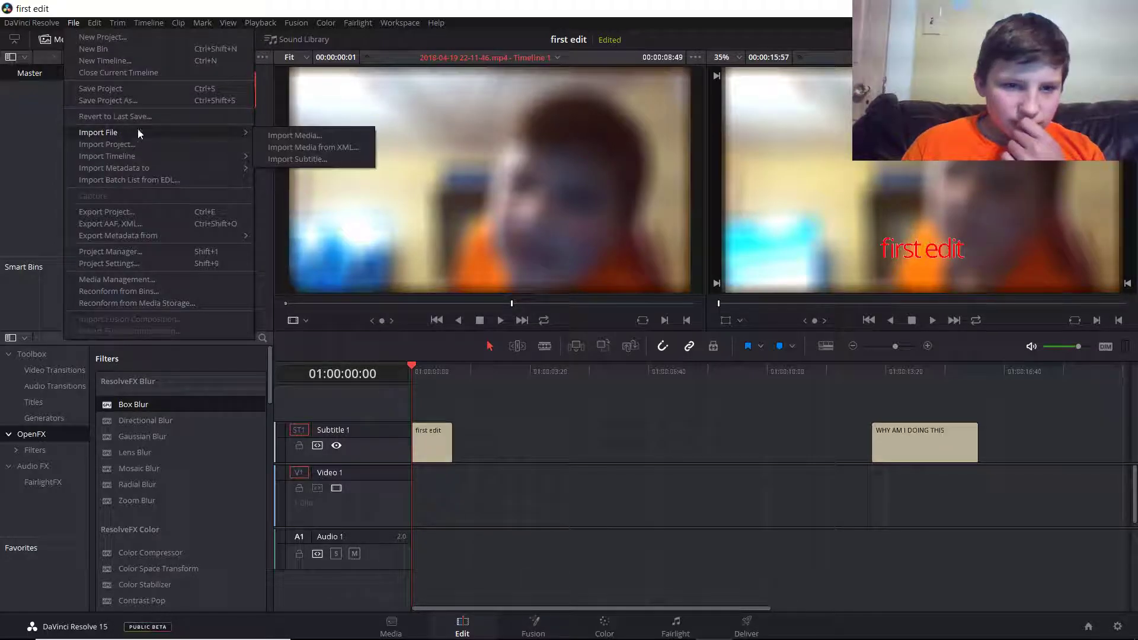
{"action": "left_click", "coordinate": [274, 263]}
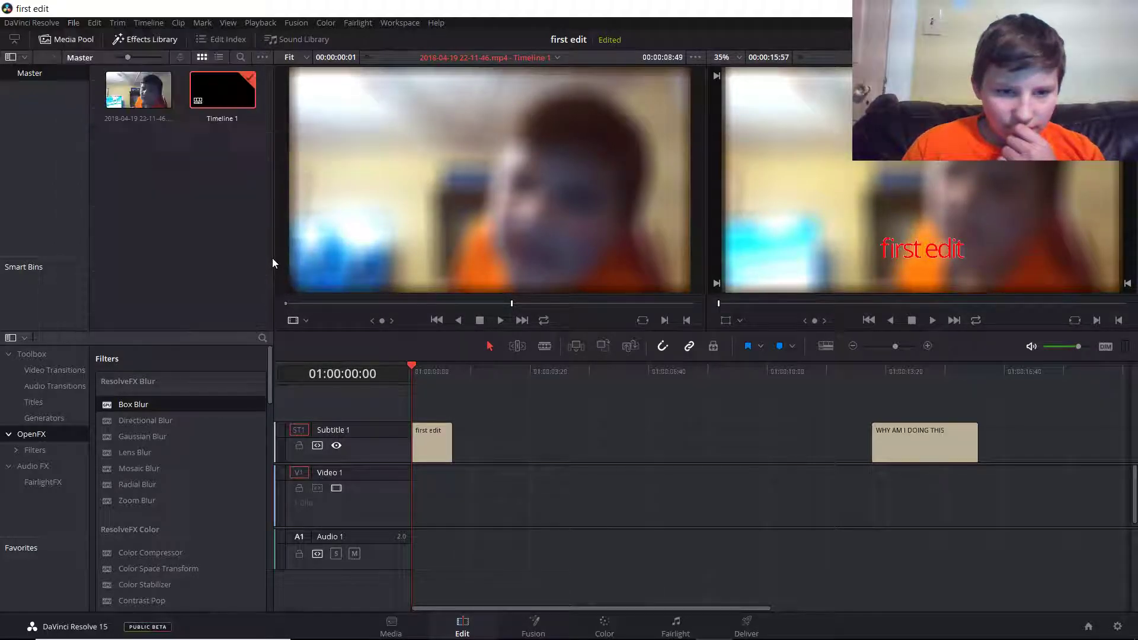
Add the webcam clip from the media pool to the timeline's start on new Video 2 and Audio 2 tracks, and play the timeline through.
{"action": "left_click_drag", "start_coordinate": [138, 89], "coordinate": [411, 505]}
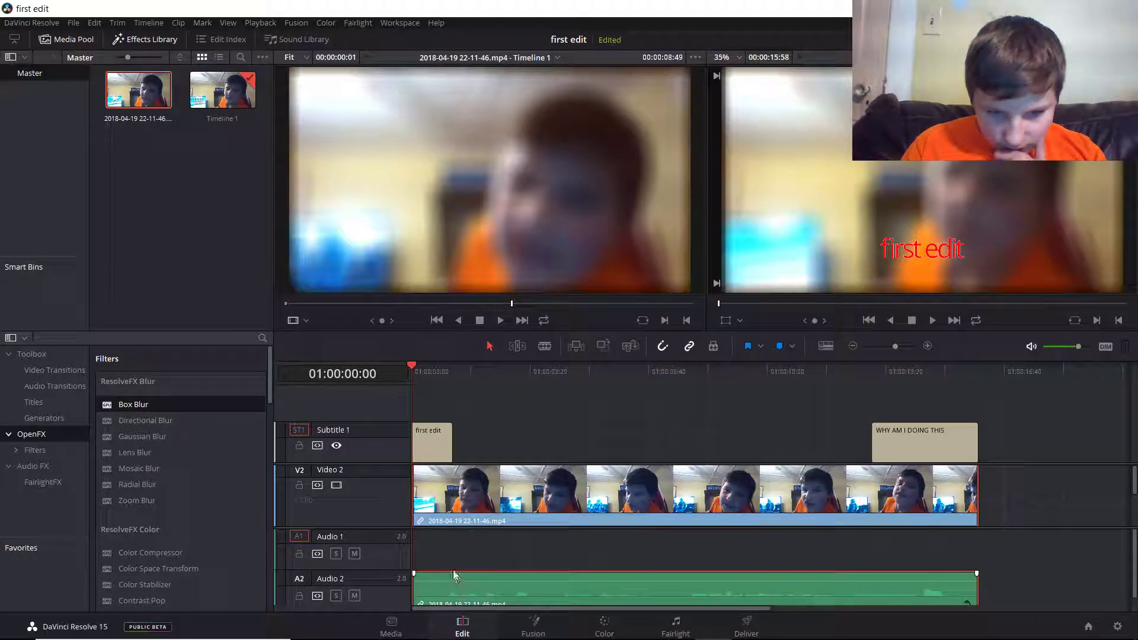
{"action": "left_click", "coordinate": [496, 320]}
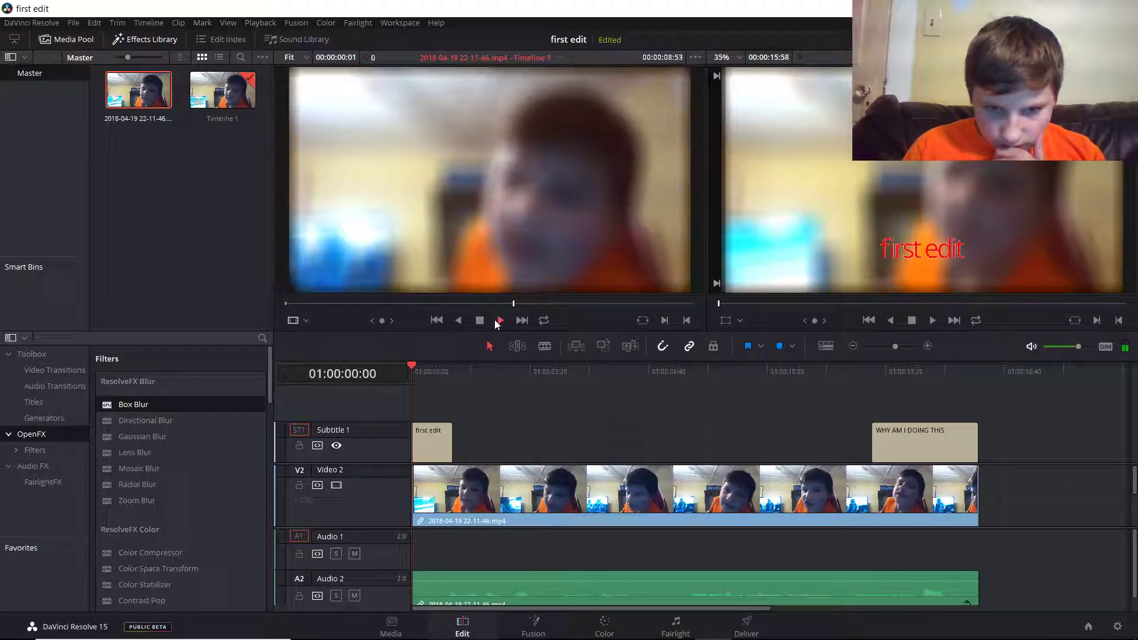
{"action": "left_click", "coordinate": [459, 321]}
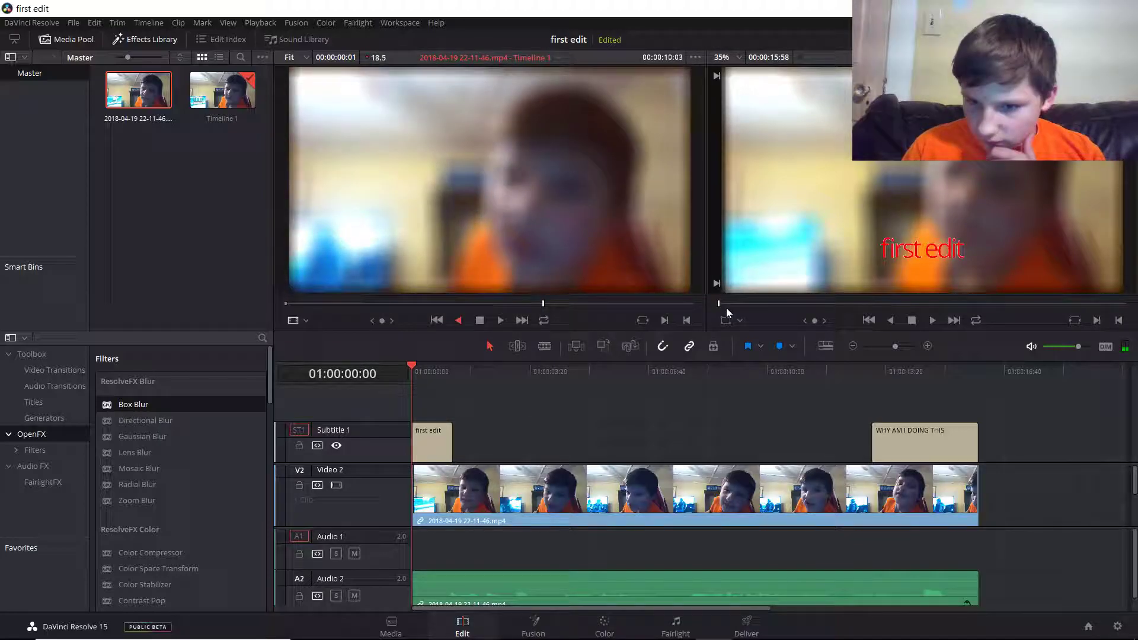
{"action": "left_click", "coordinate": [934, 320]}
{"action": "left_click", "coordinate": [934, 320]}
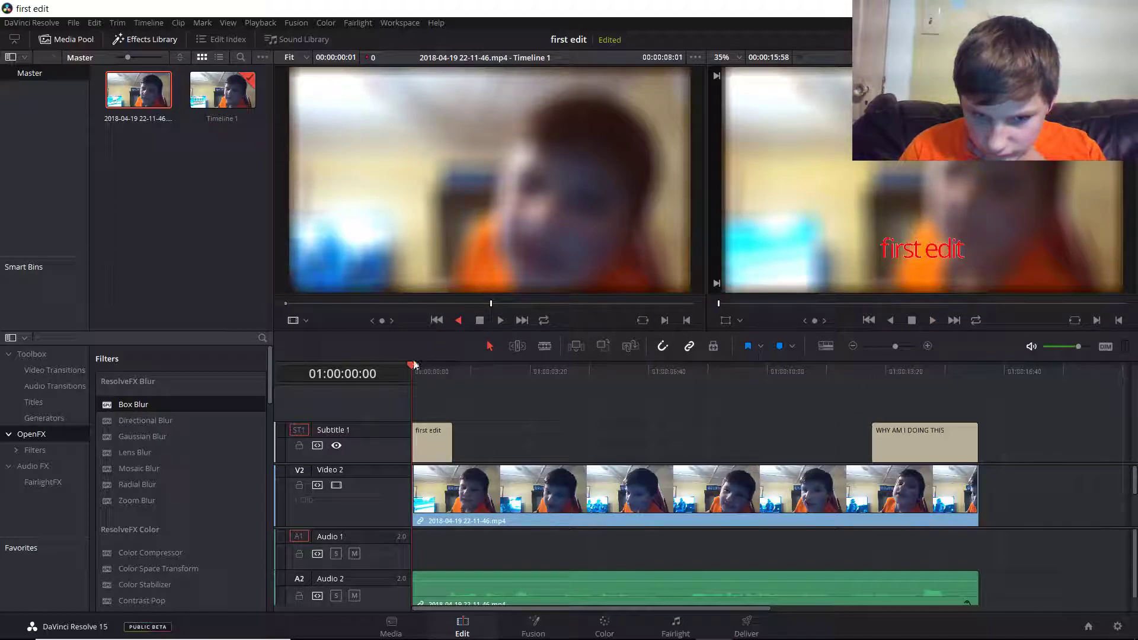
{"action": "left_click_drag", "start_coordinate": [413, 363], "coordinate": [406, 424]}
{"action": "key", "text": "space"}
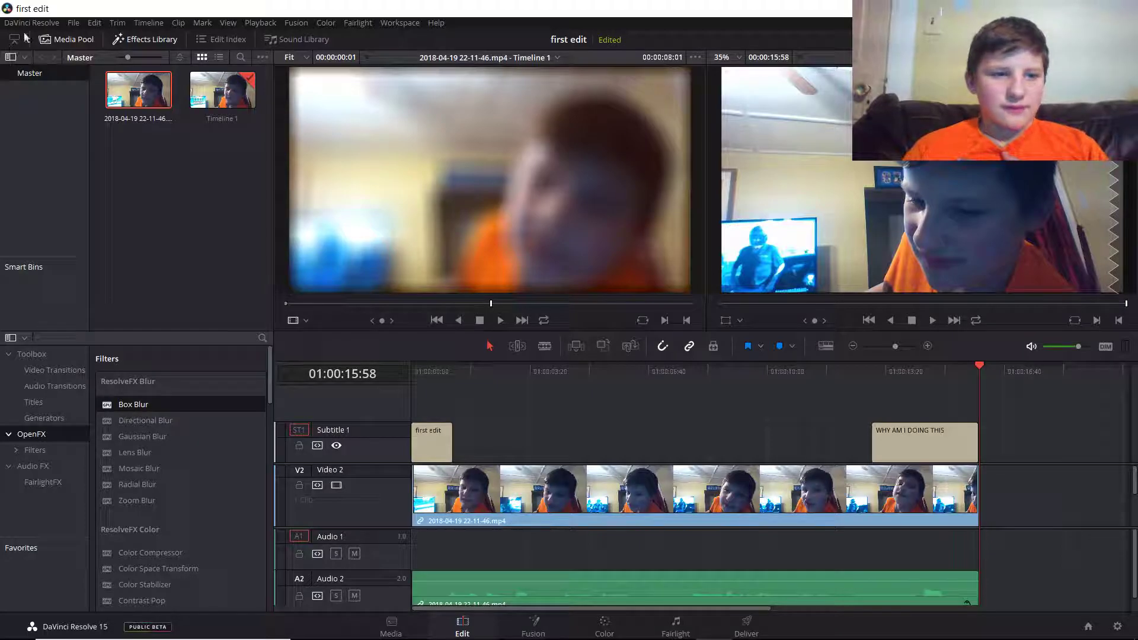
Save the current project under the new name MISTAKE.
{"action": "left_click", "coordinate": [79, 22]}
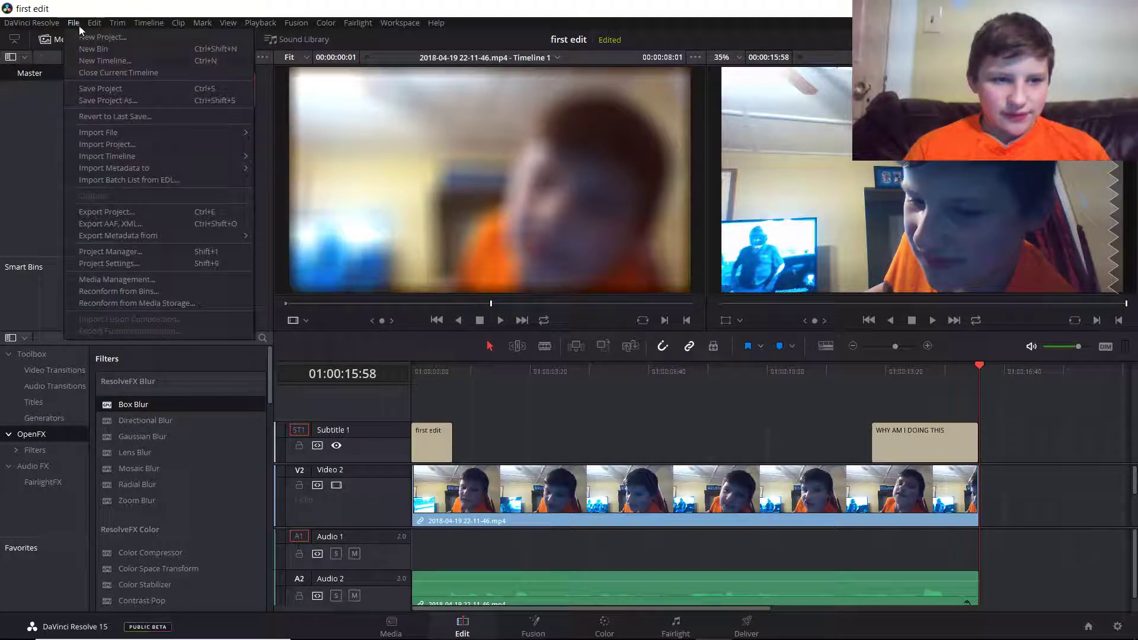
{"action": "left_click", "coordinate": [137, 100]}
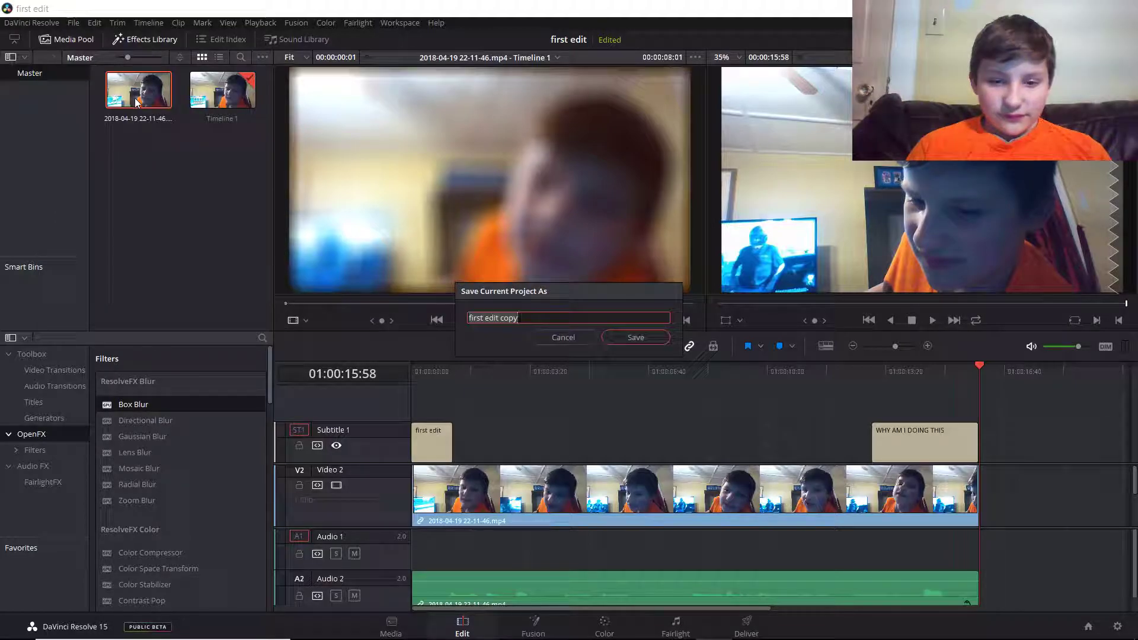
{"action": "key", "text": "ctrl+a"}
{"action": "key", "text": "BackSpace"}
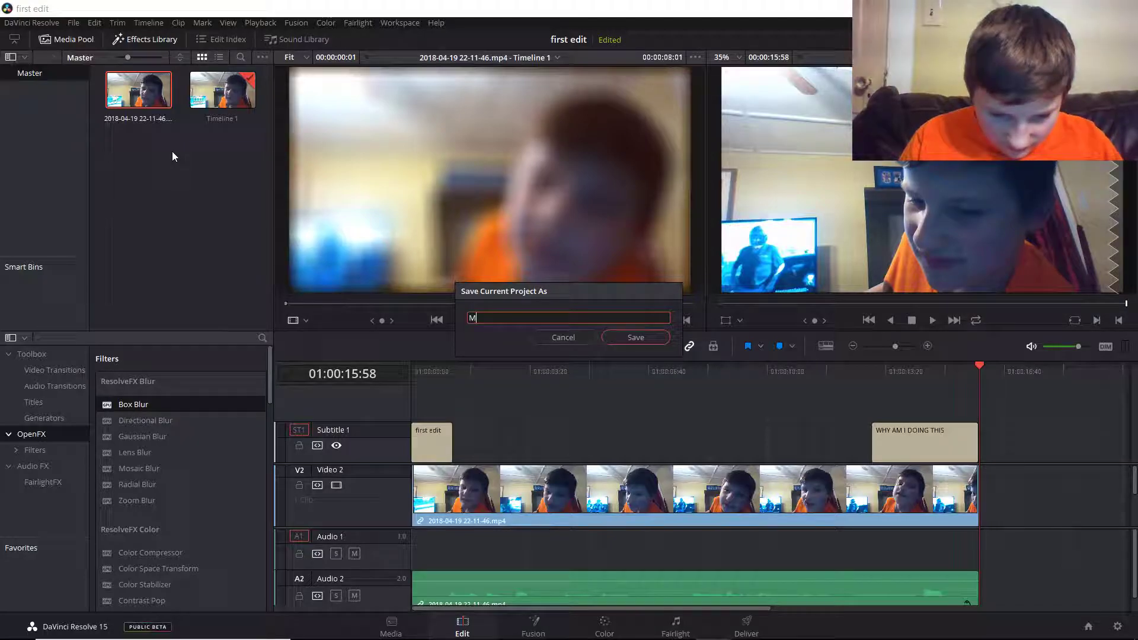
{"action": "type", "text": "MISTAKE"}
{"action": "key", "text": "Return"}
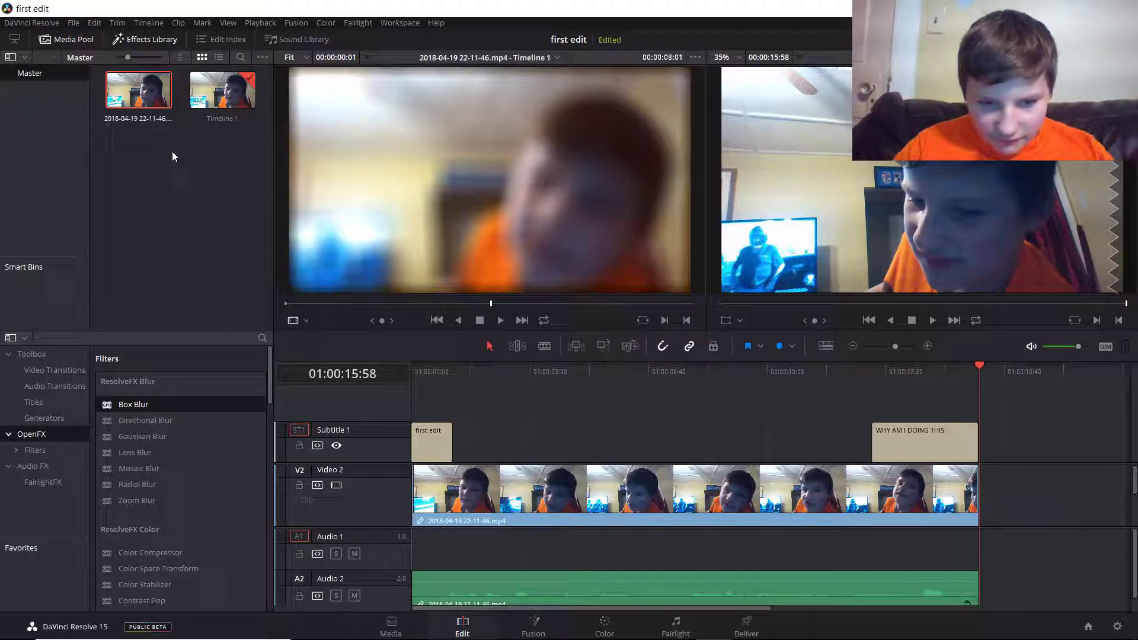
{"action": "key", "text": "Caps_Lock"}
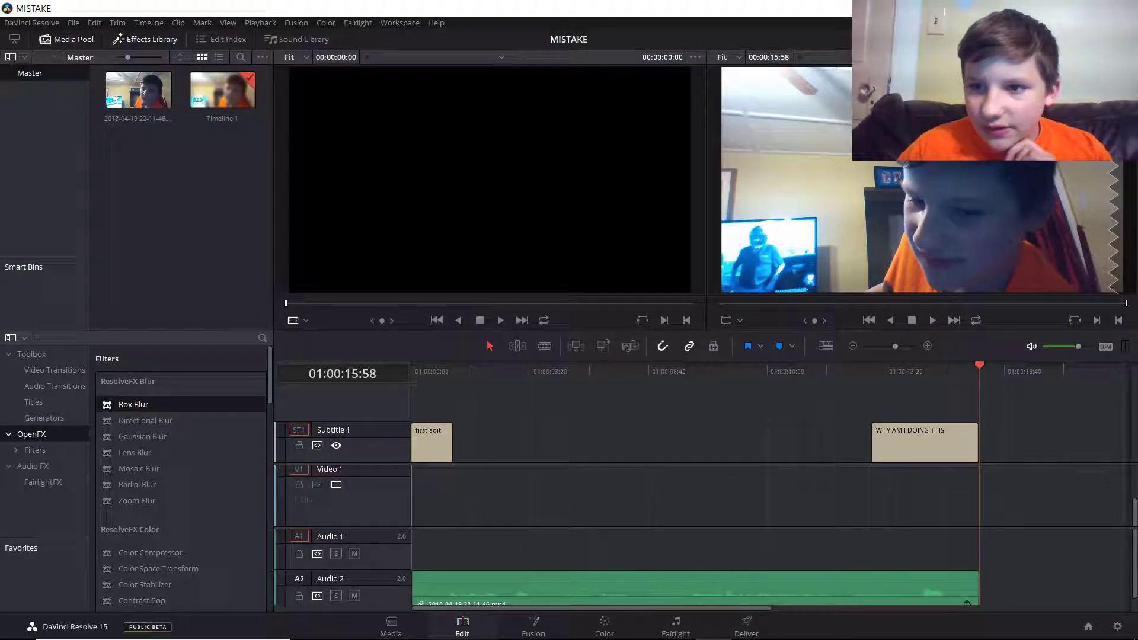
{"action": "key", "text": "super+d"}
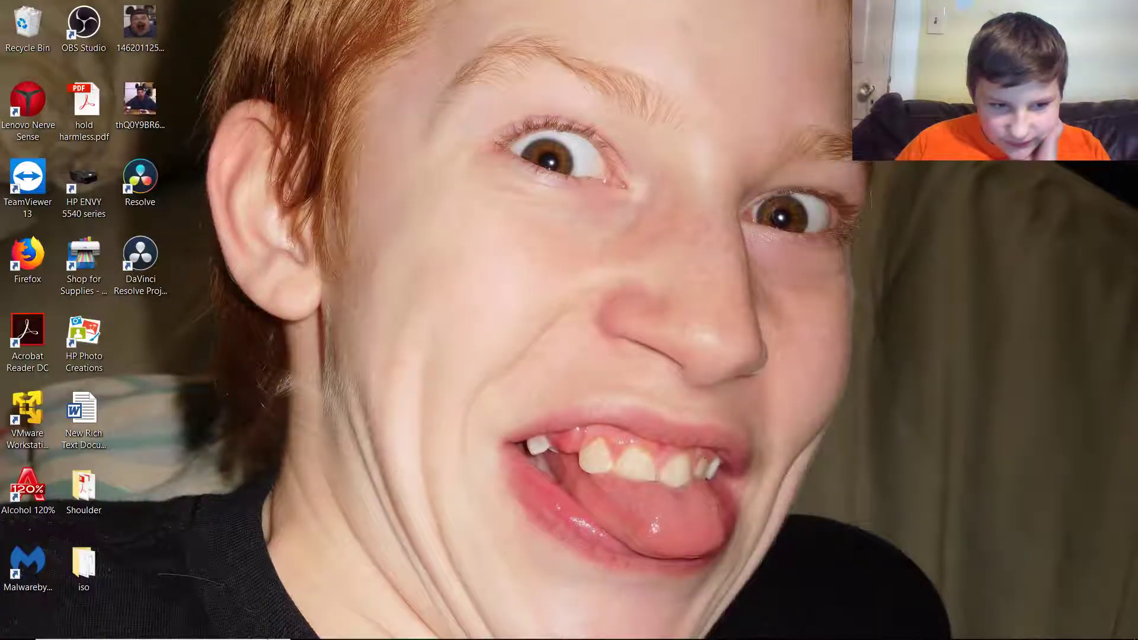
{"action": "mouse_move", "coordinate": [349, 618]}
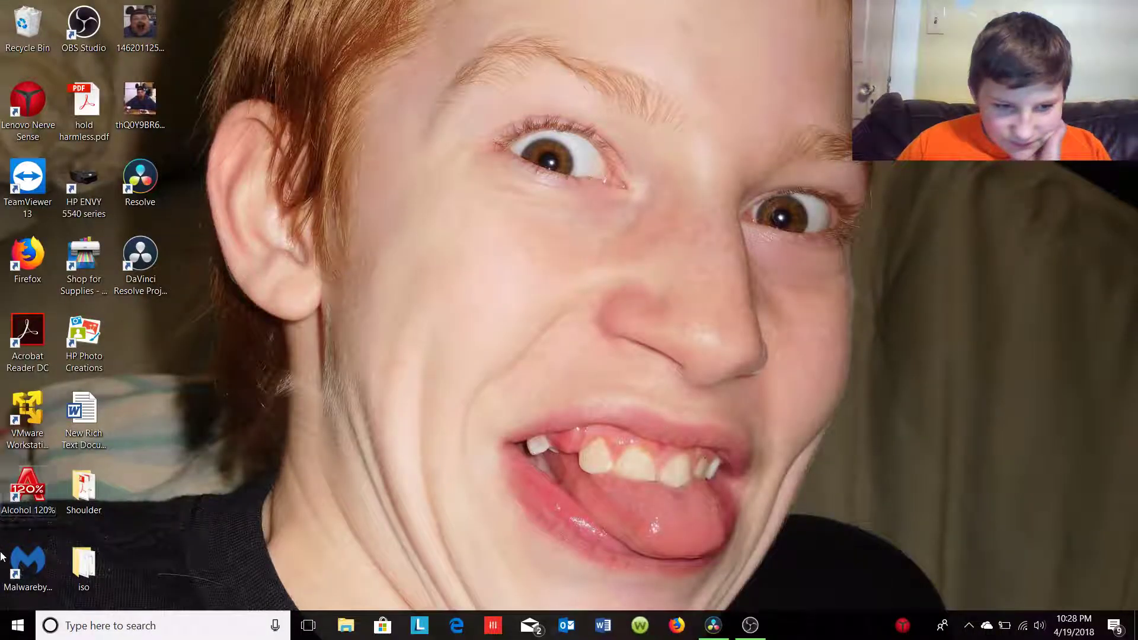
{"action": "left_click", "coordinate": [345, 625]}
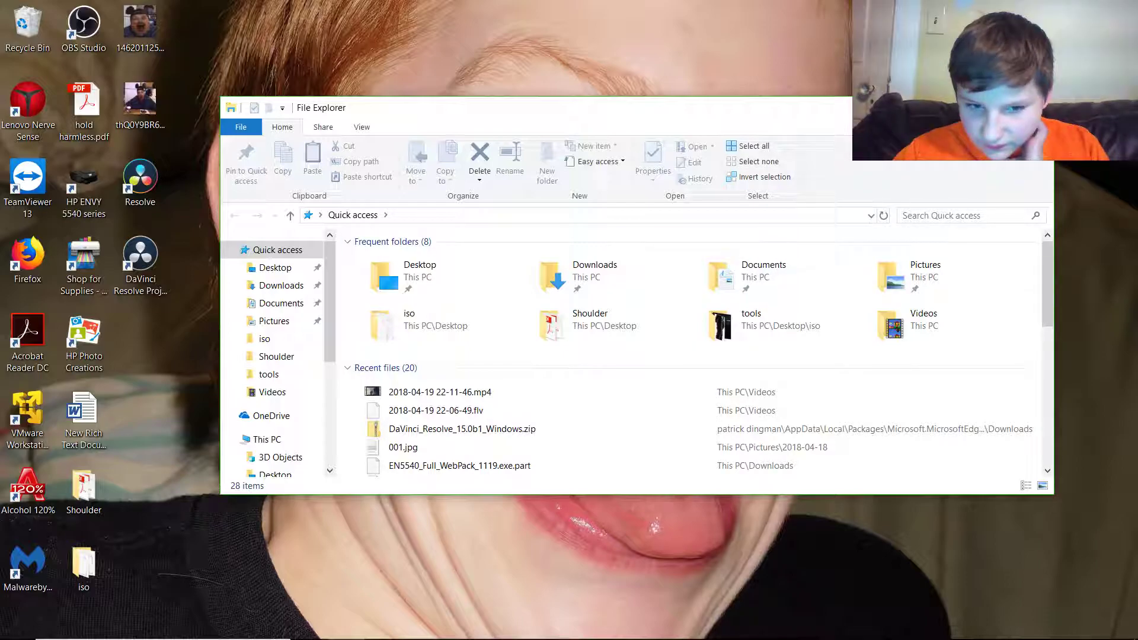
{"action": "key", "text": "alt+F4"}
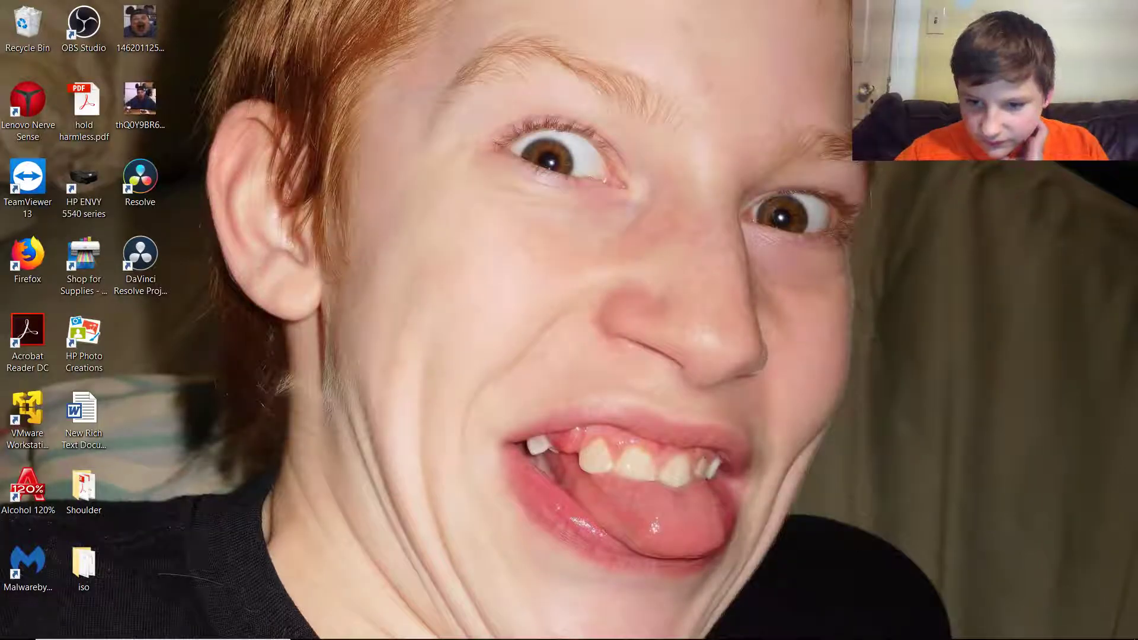
{"action": "left_click", "coordinate": [751, 627]}
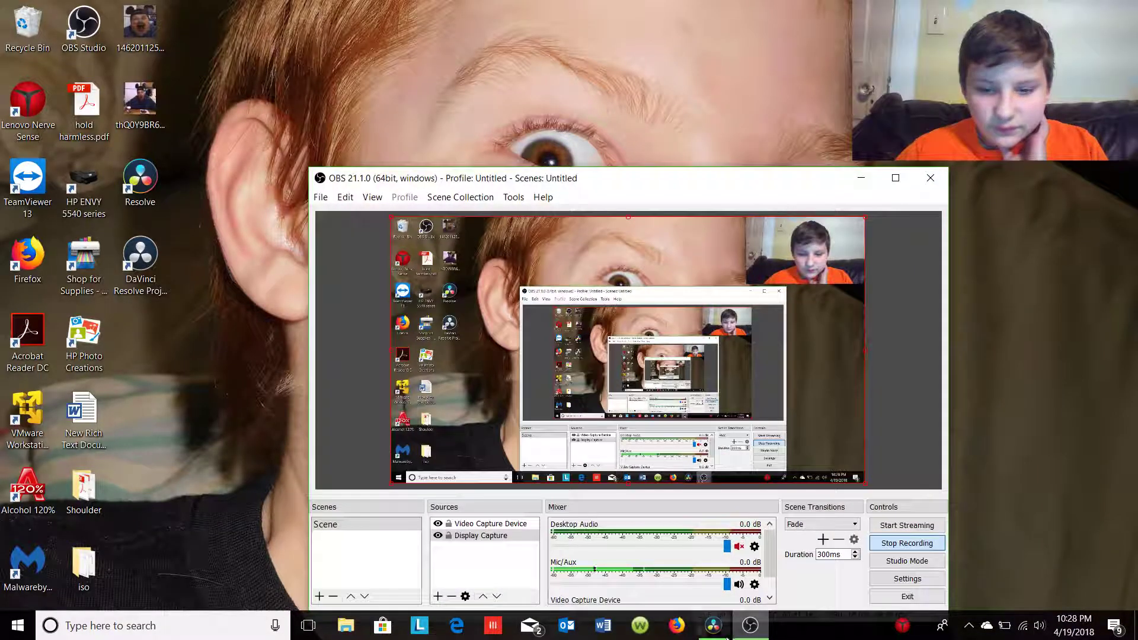
{"action": "left_click", "coordinate": [724, 634]}
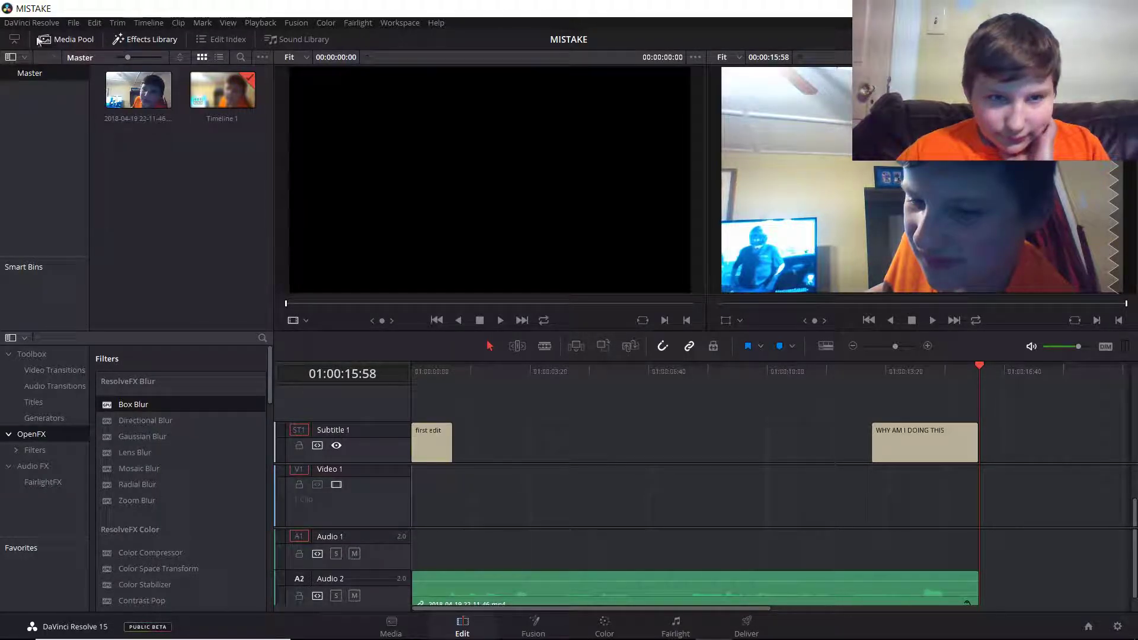
Save the MISTAKE project and switch to the OBS recording window.
{"action": "left_click", "coordinate": [70, 21]}
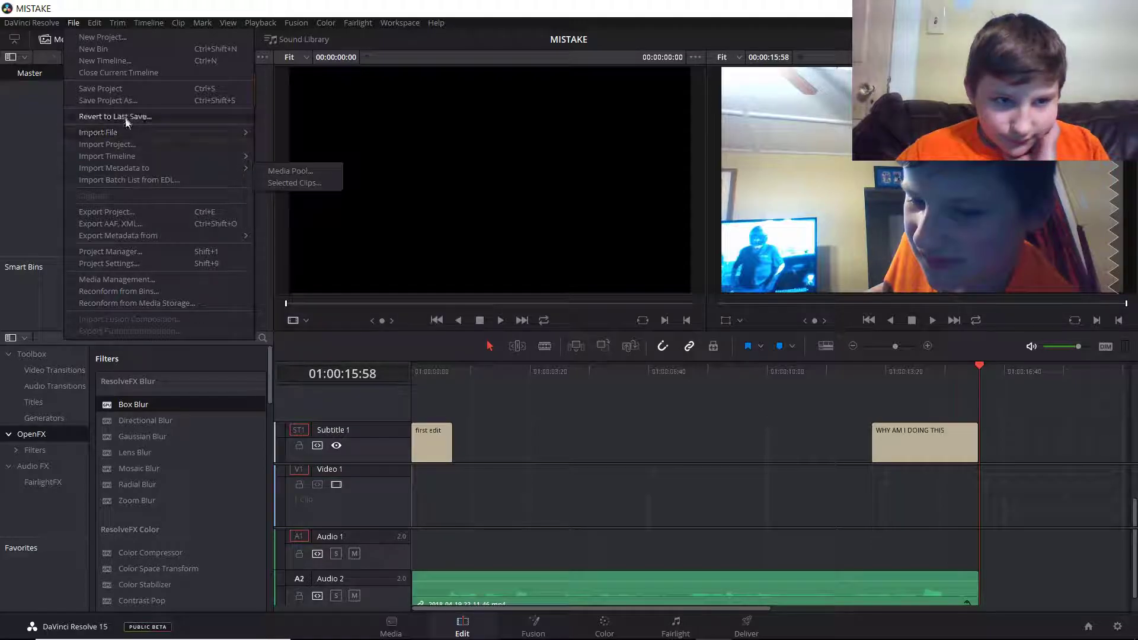
{"action": "left_click", "coordinate": [118, 92]}
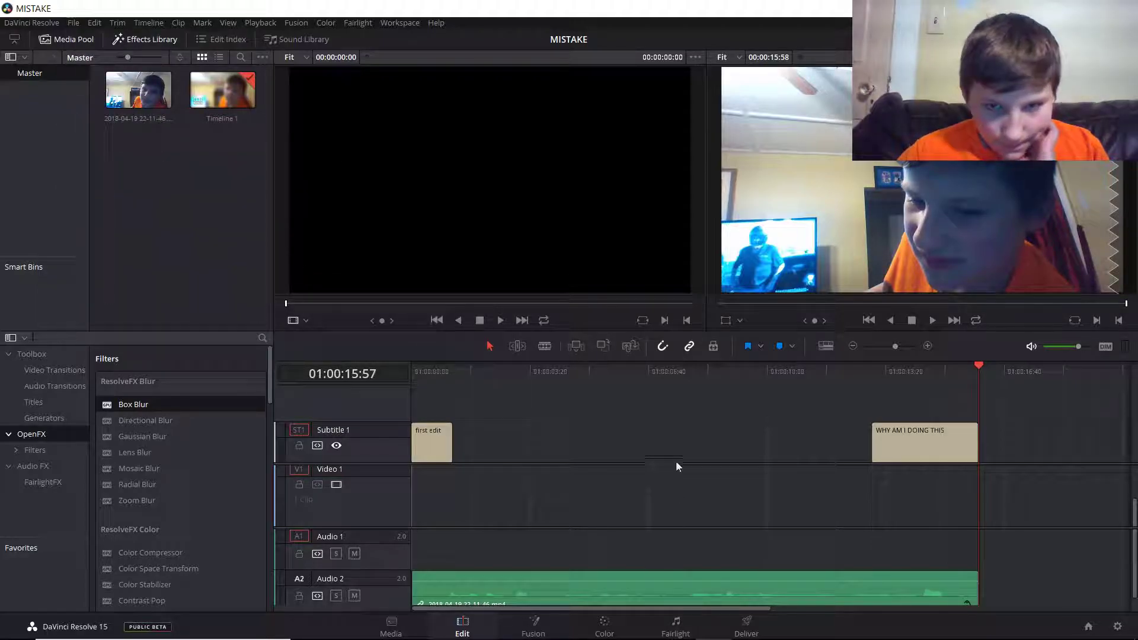
{"action": "mouse_move", "coordinate": [739, 636]}
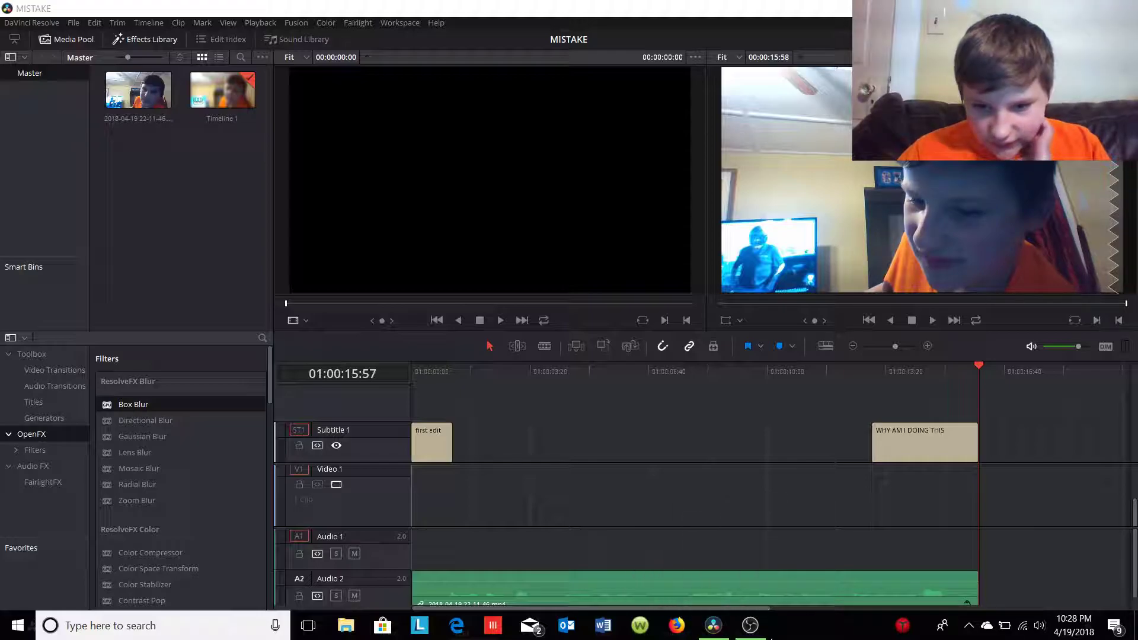
{"action": "left_click", "coordinate": [750, 627]}
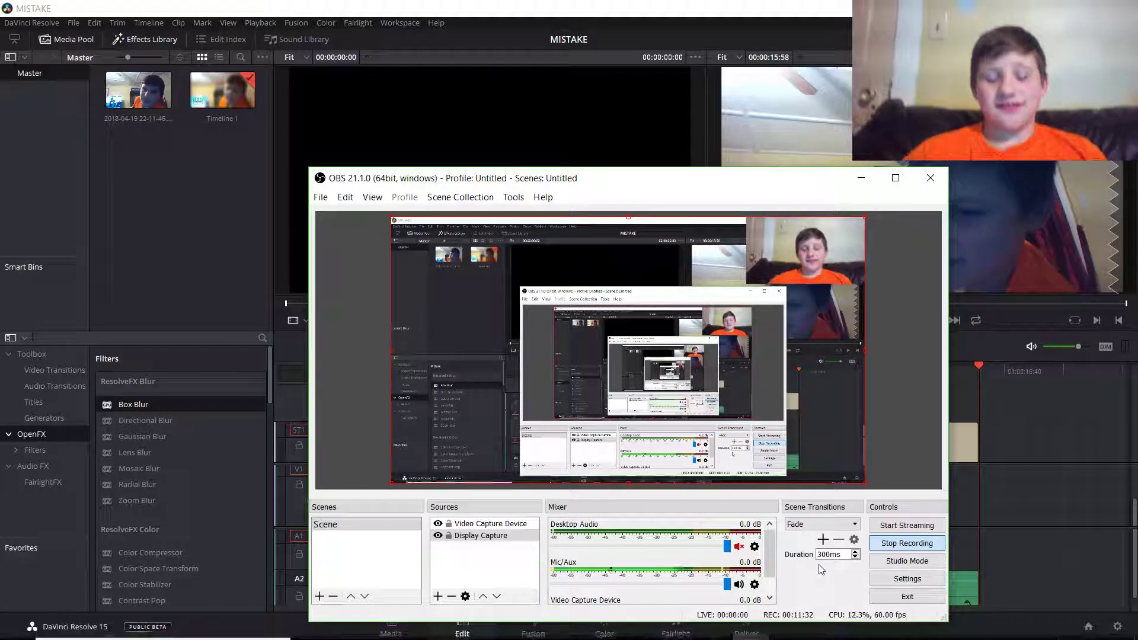